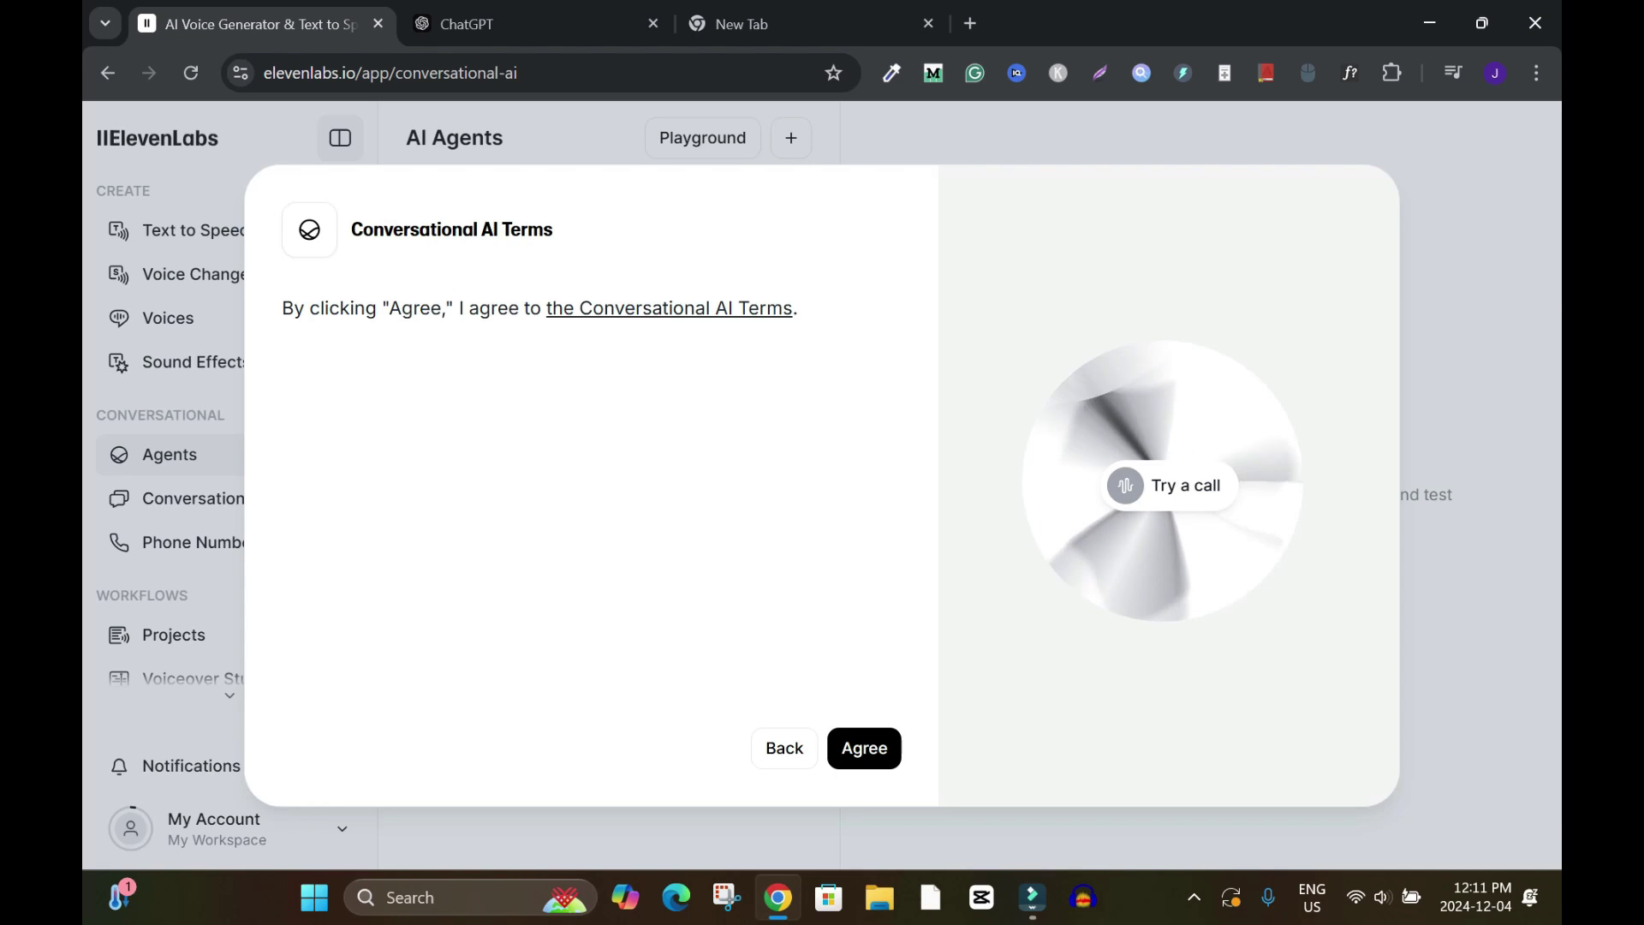
- Open the conversational Agents section and agree to the Conversational AI Terms
left_click(193, 230)
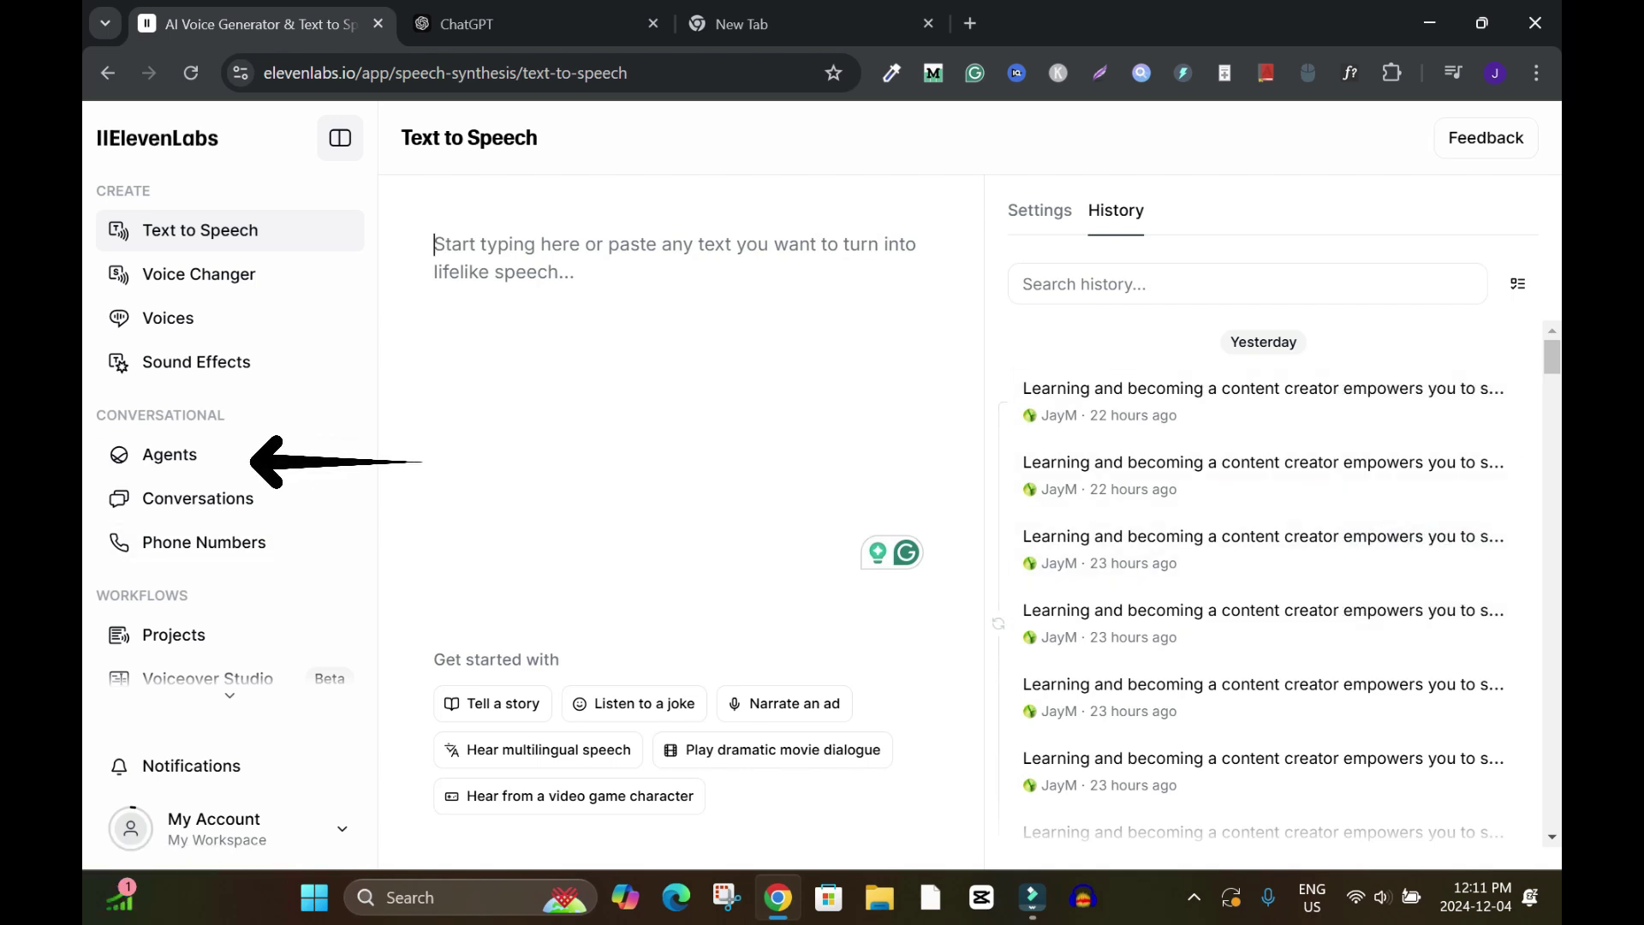
left_click(169, 455)
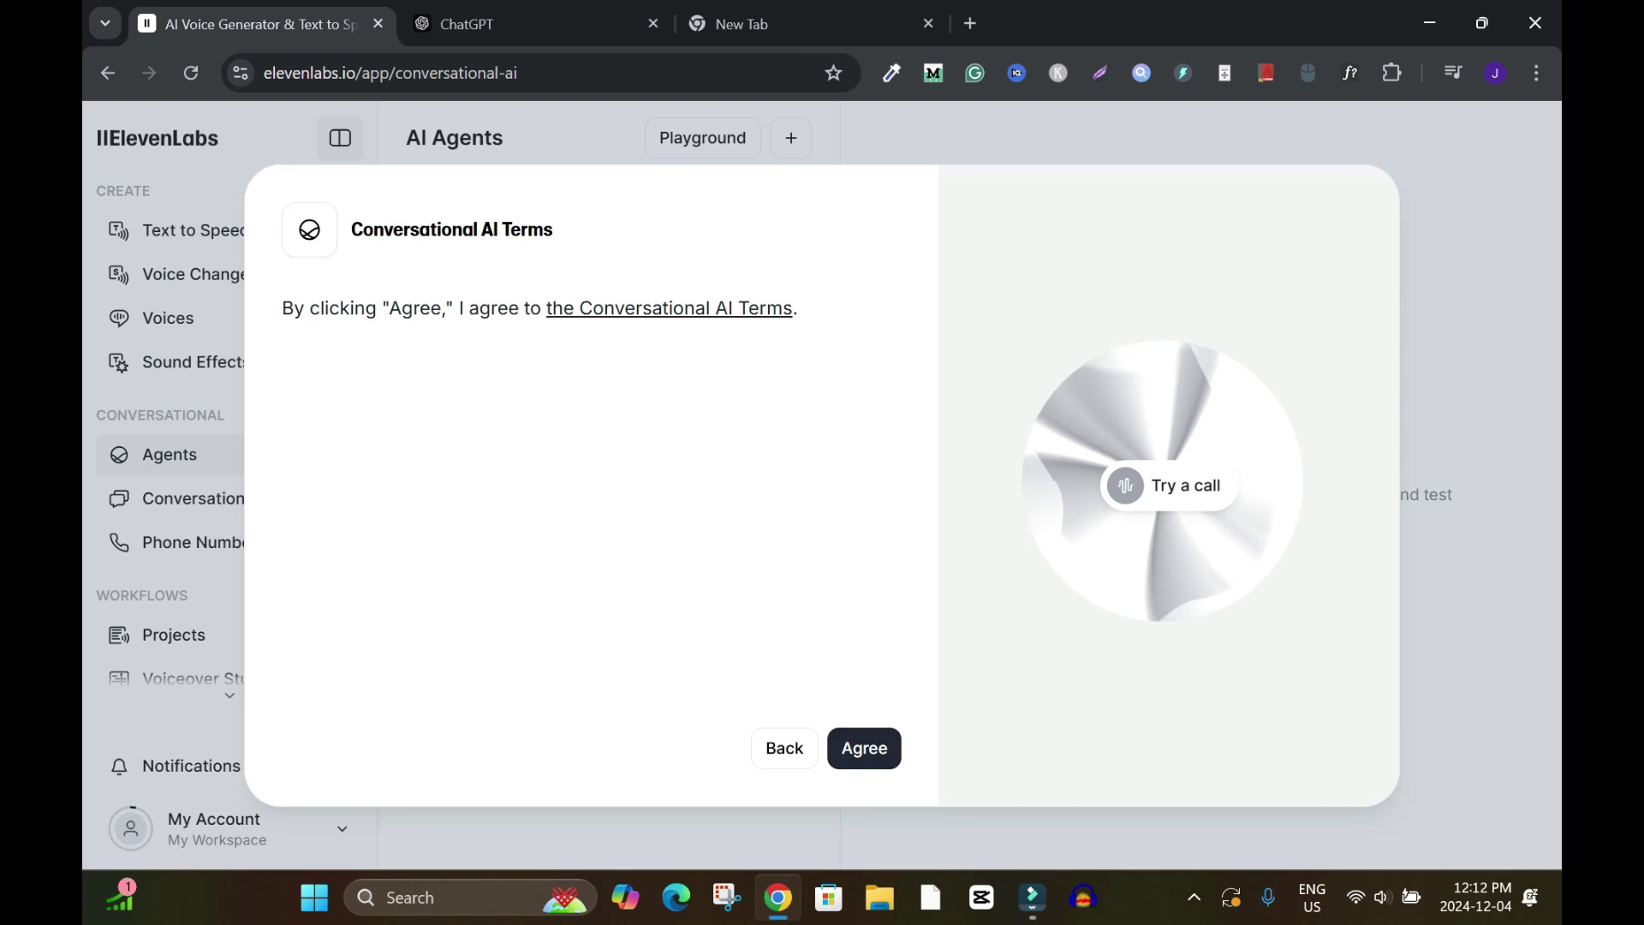
left_click(864, 749)
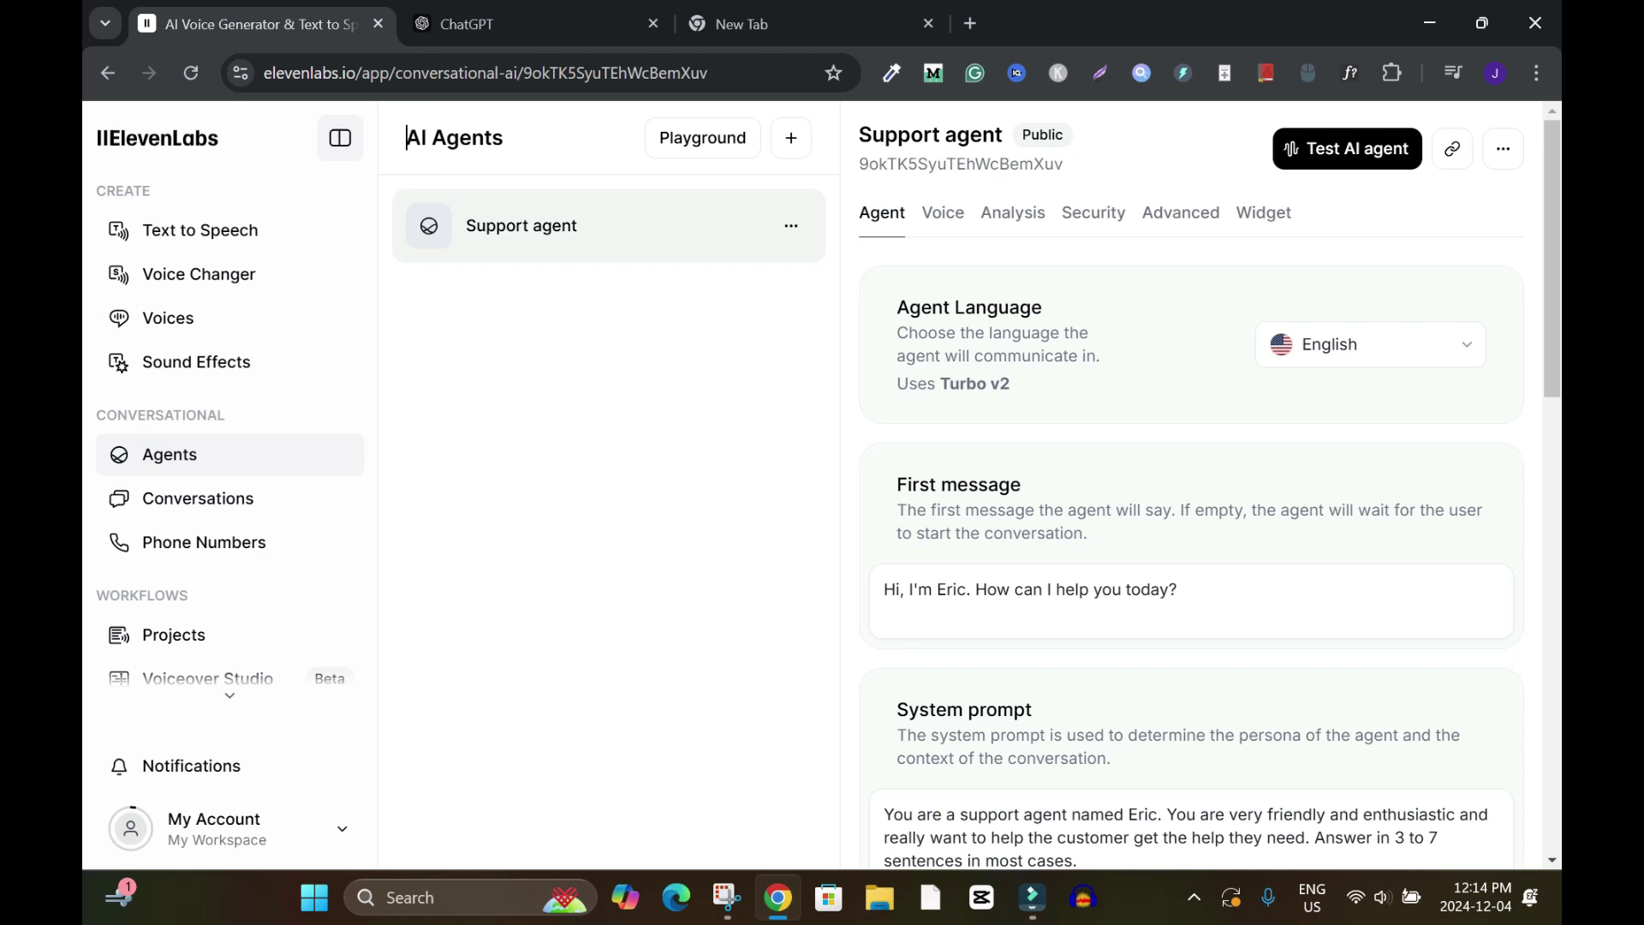
- Look through the languages available for the support agent and leave the choice unchanged
left_click(1371, 344)
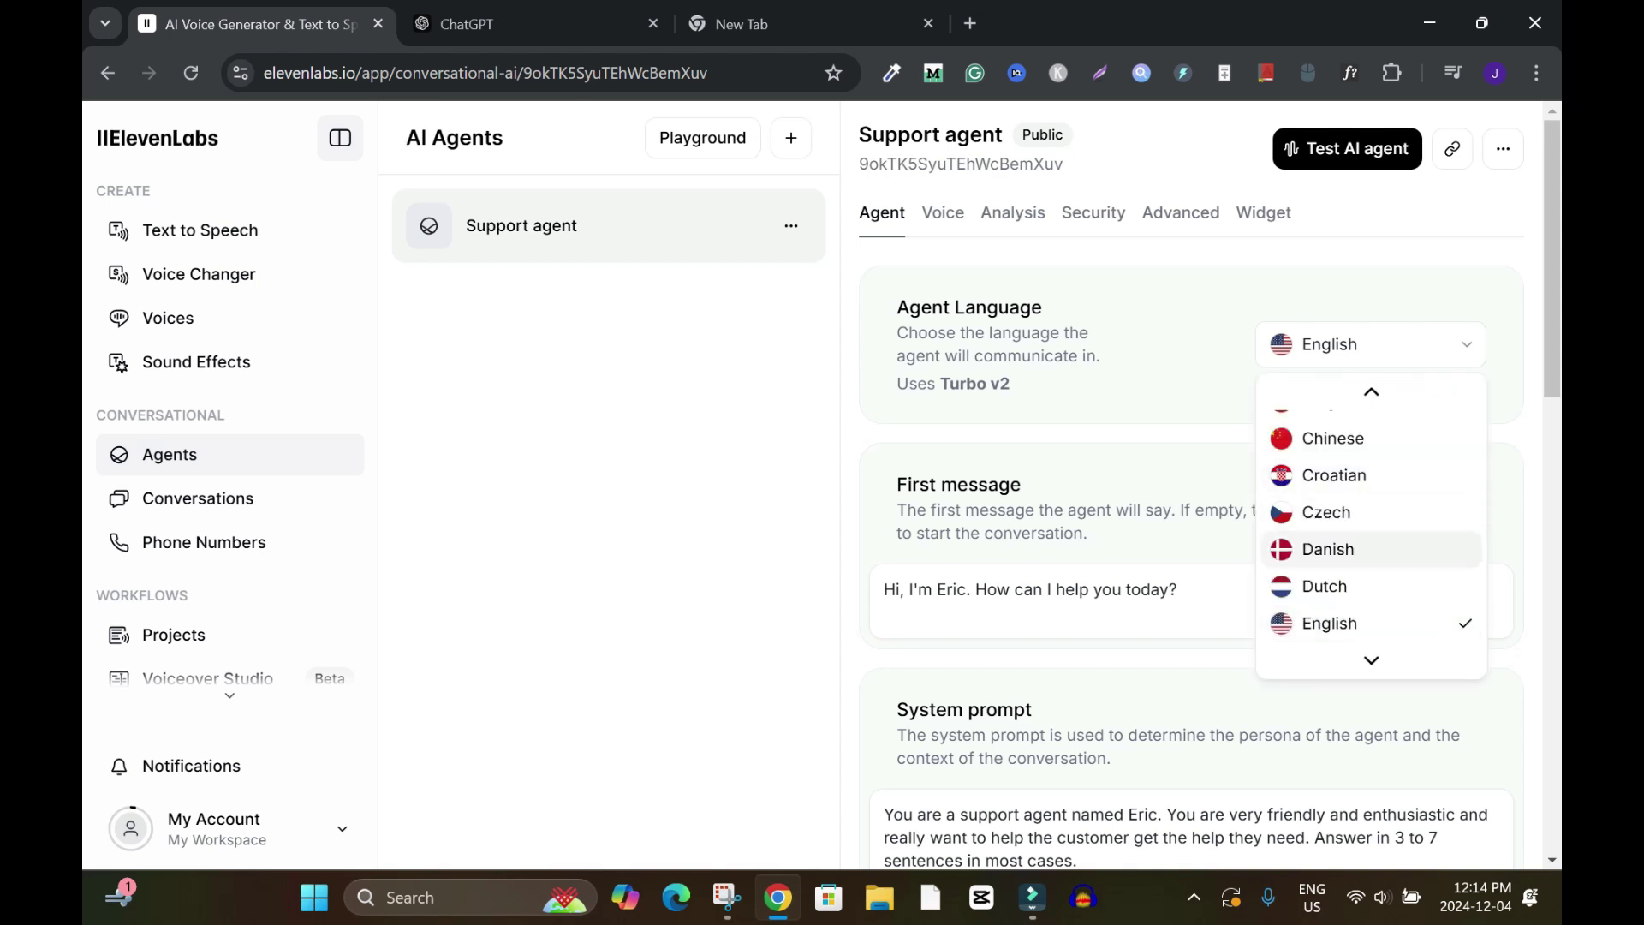
mouse_move(1371, 661)
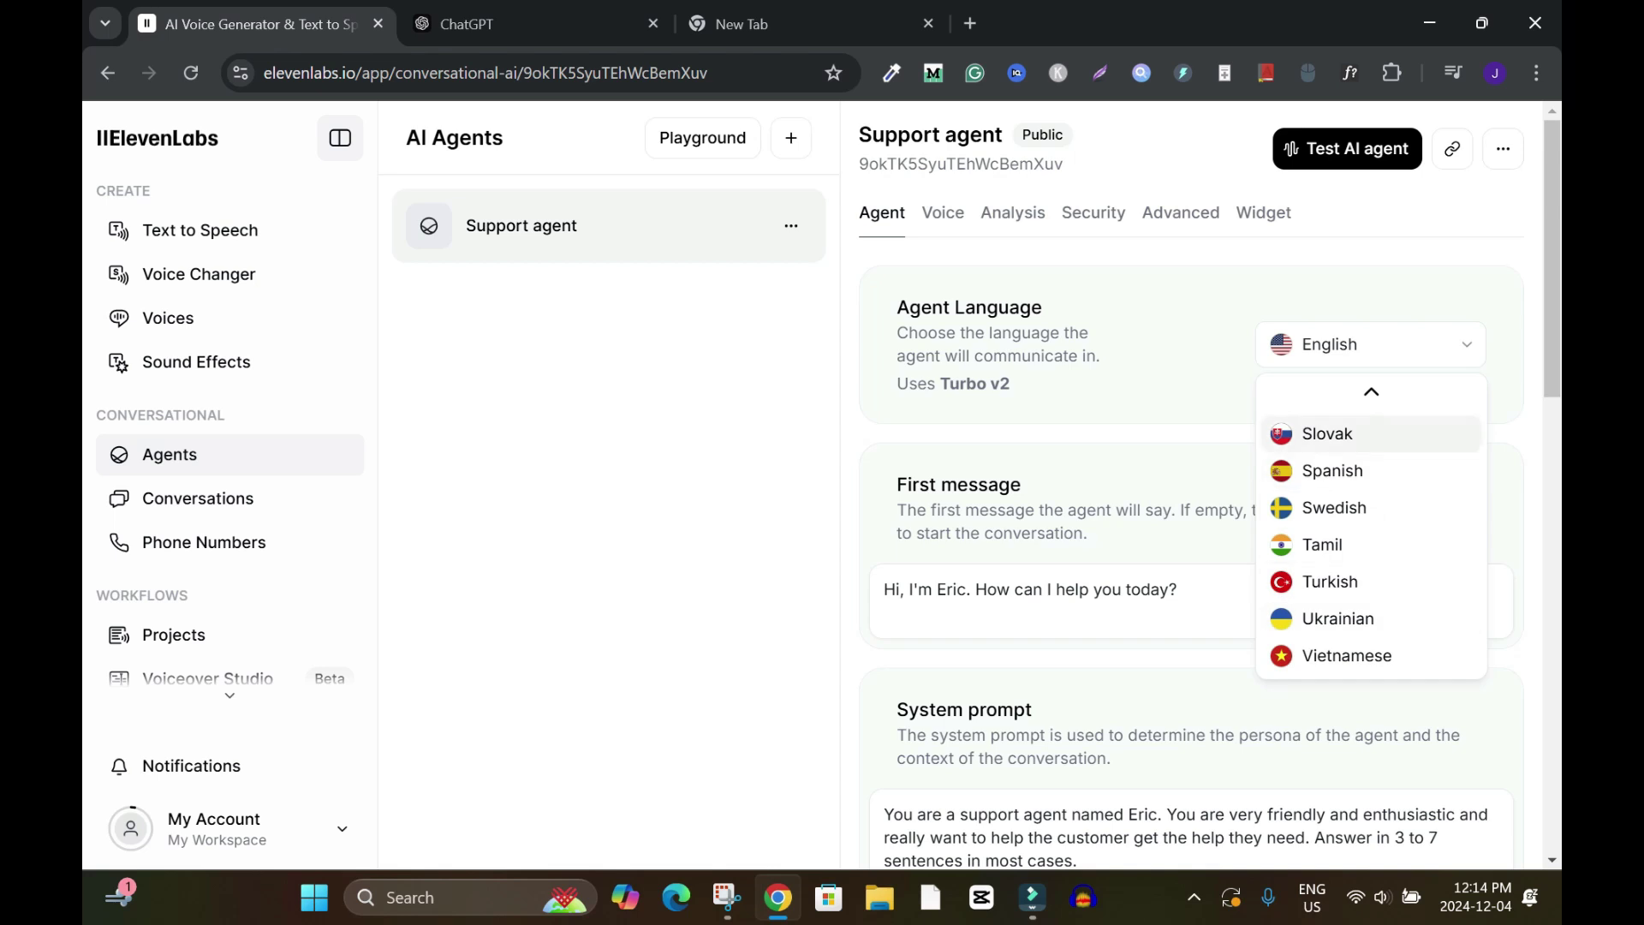
mouse_move(1371, 392)
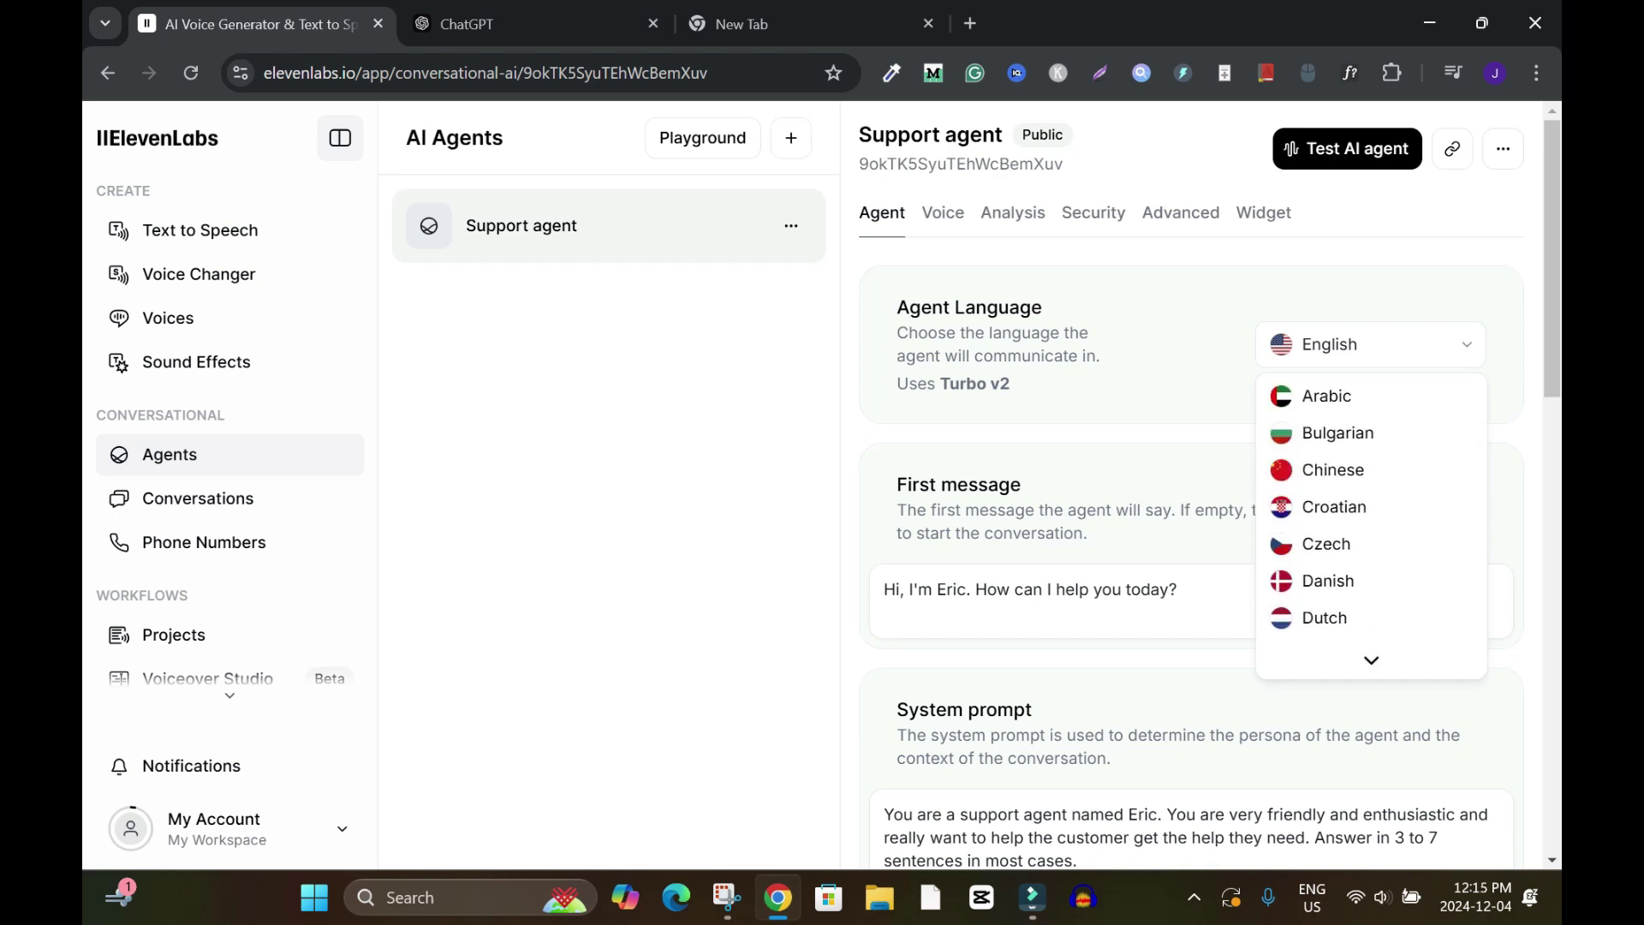
key("Escape")
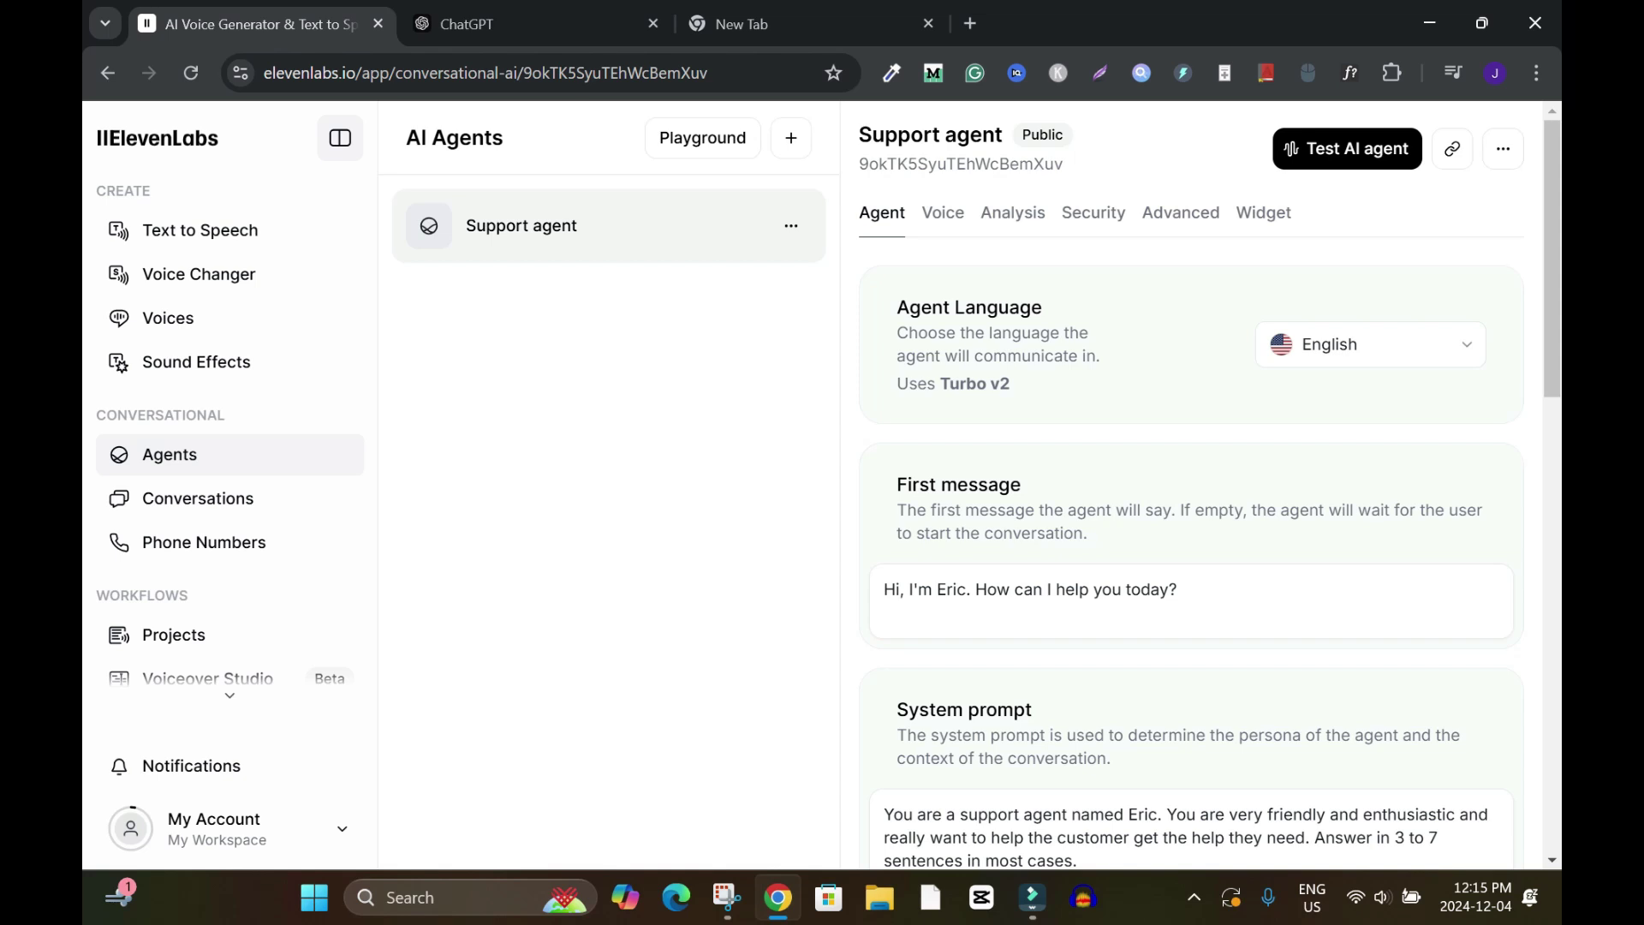
- Replace the agent's name with Blogsdom in both the first message and the system prompt
double_click(952, 589)
type("Blogsdom")
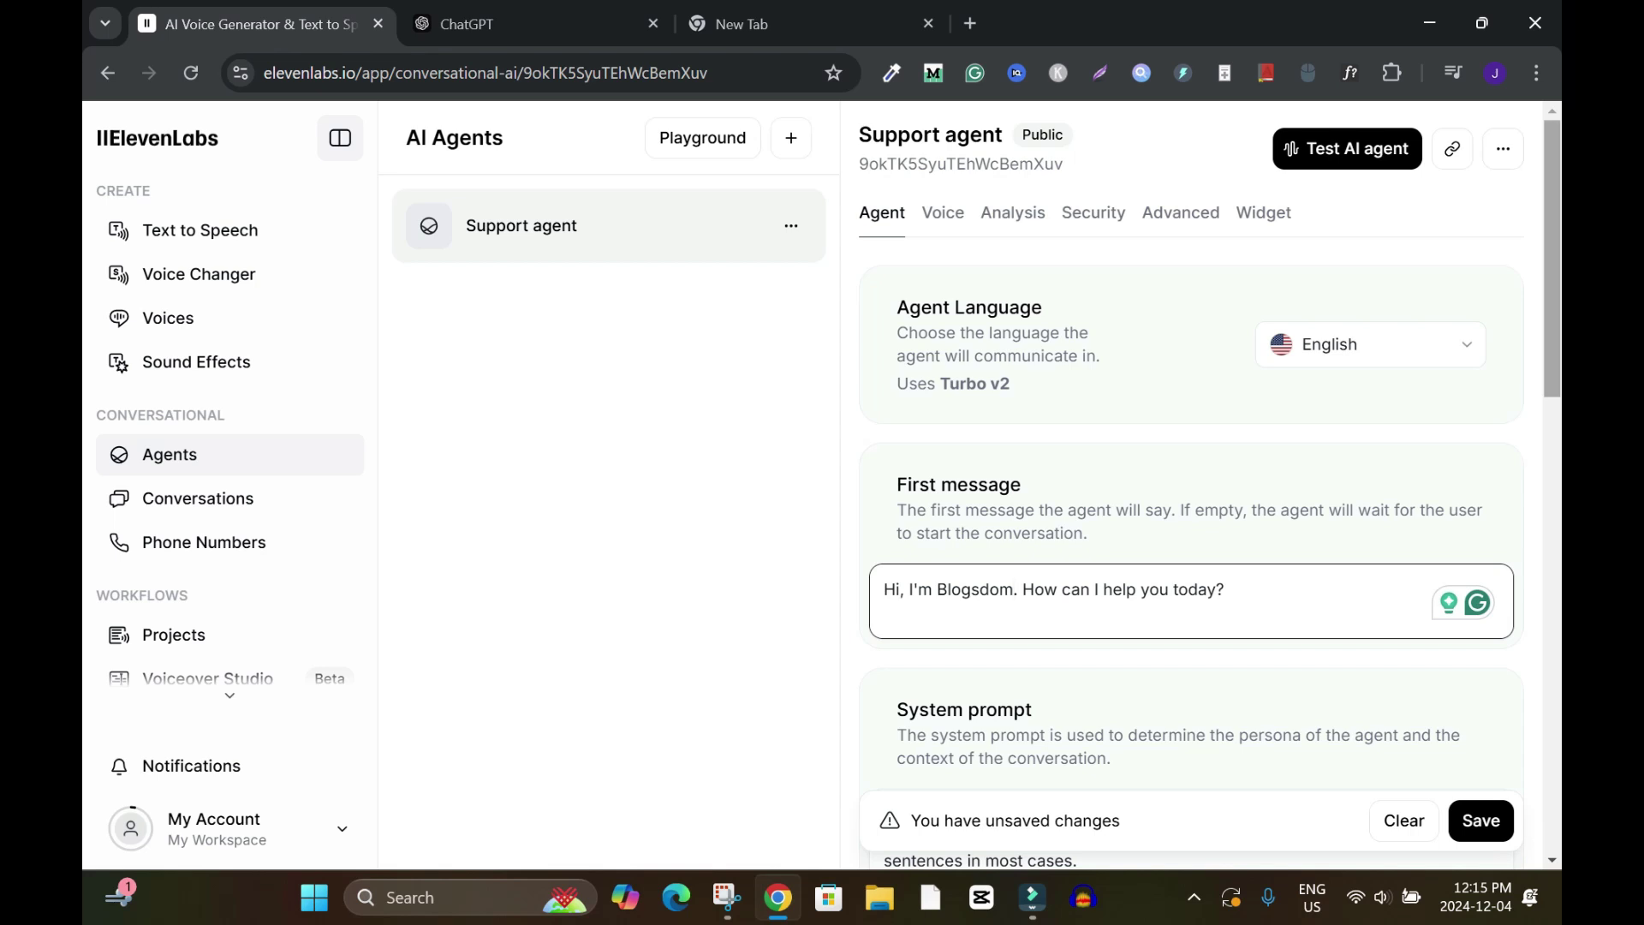
scroll(1199, 479, "down", 4)
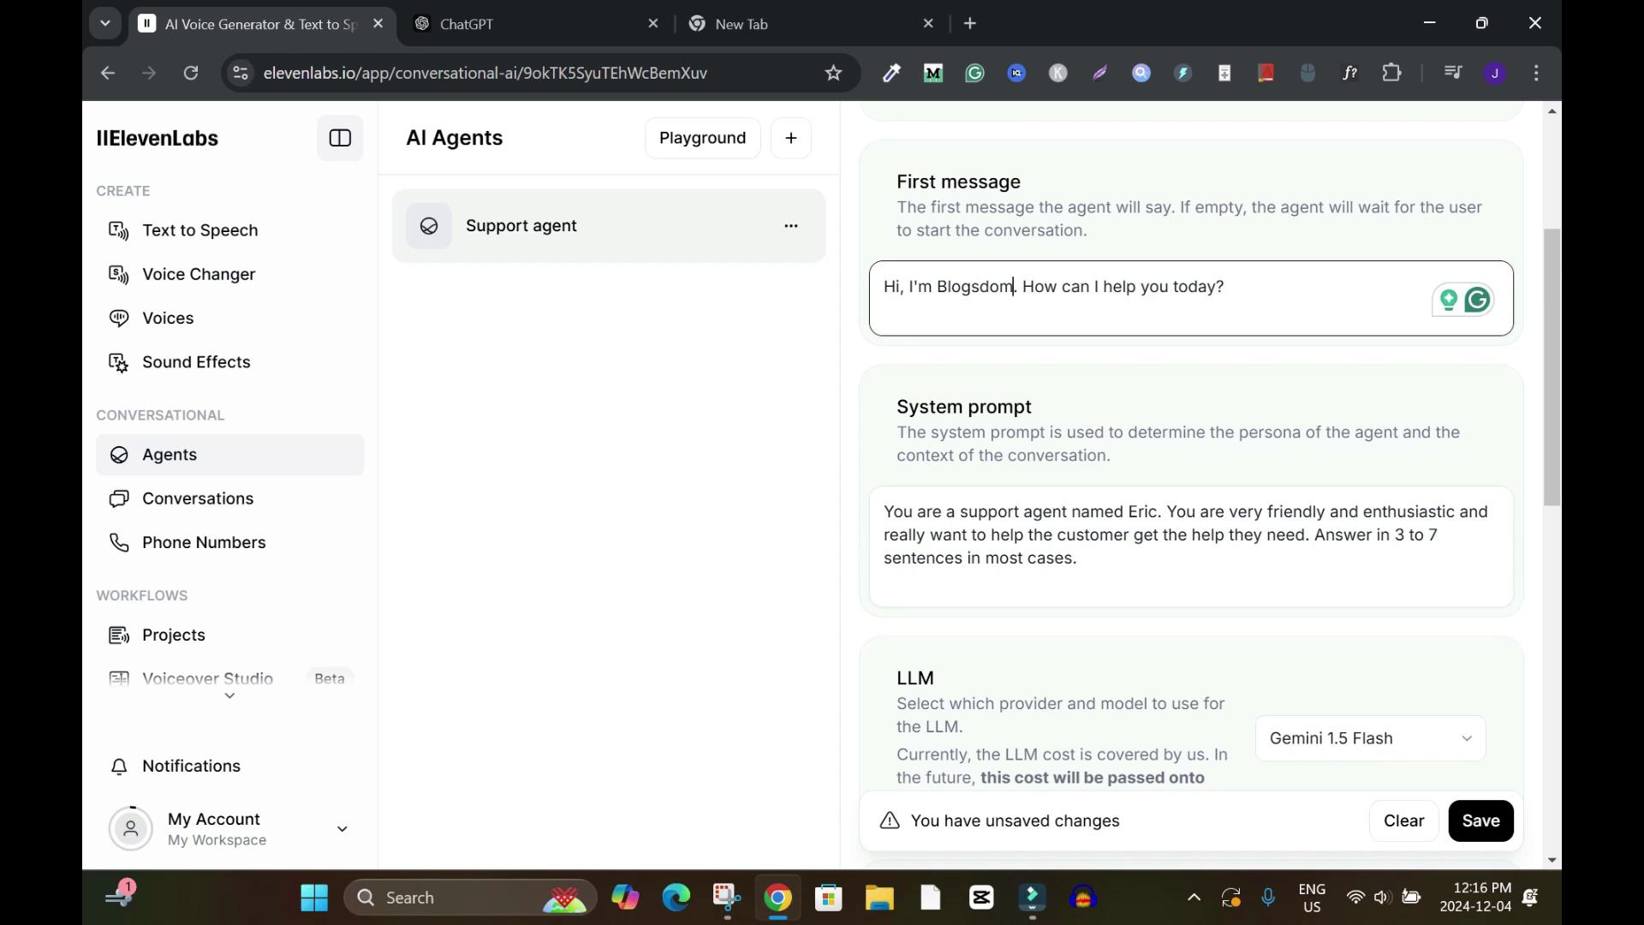
double_click(1137, 512)
type("Blogsdom")
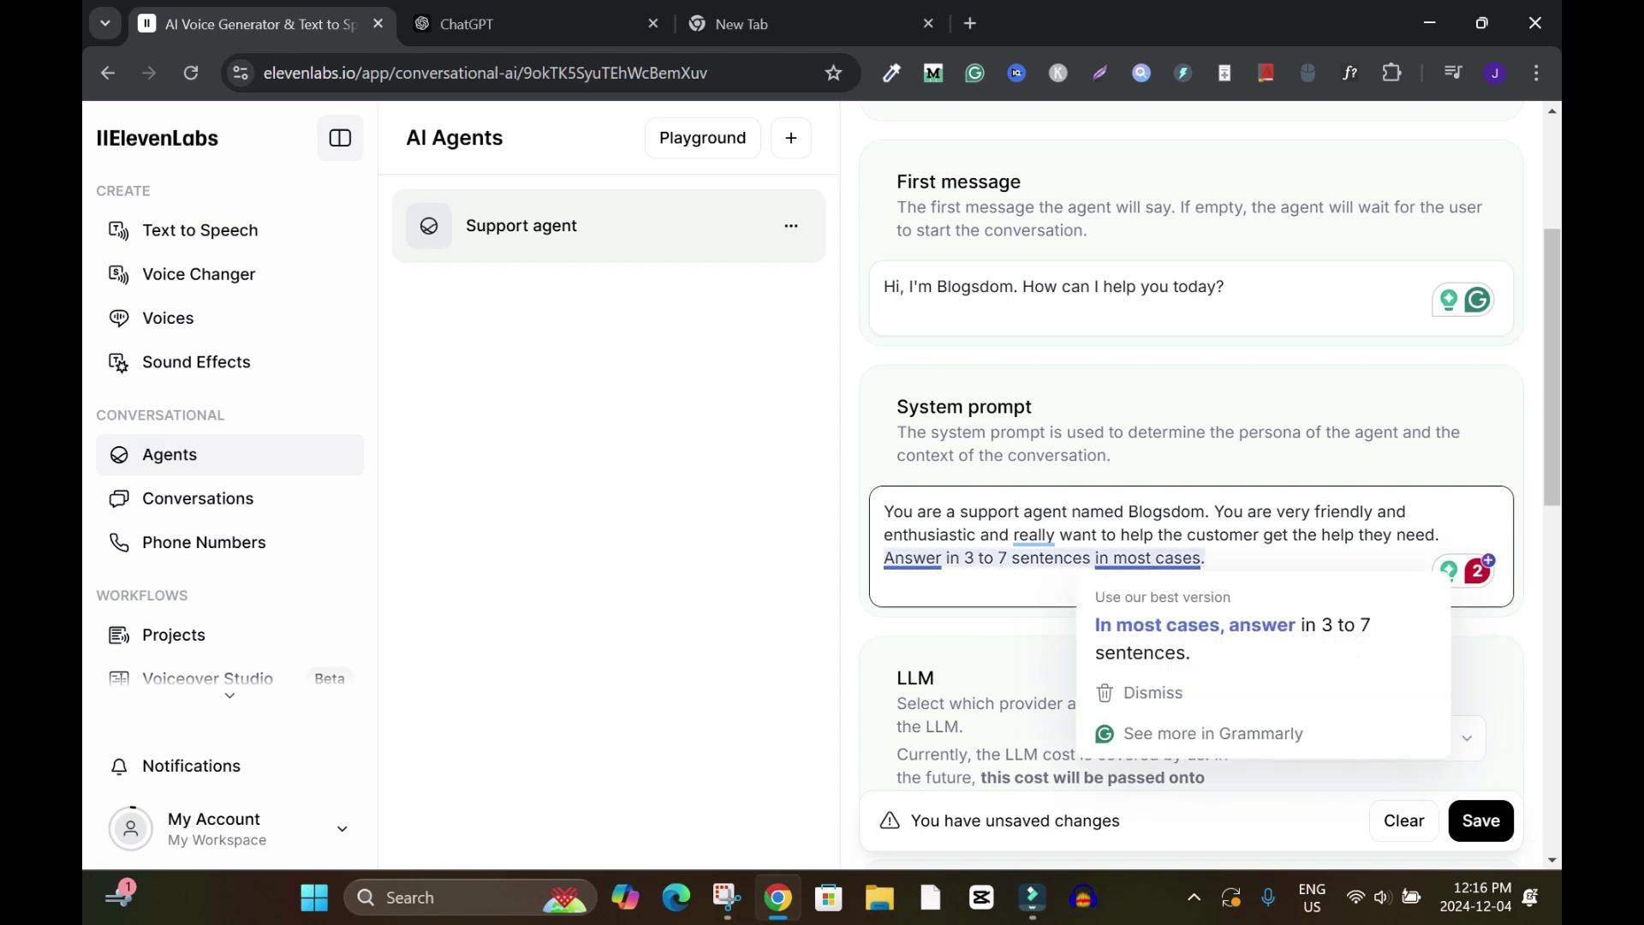
- Look through the LLM providers and models offered for the agent without choosing a different one
scroll(1148, 558, "down", 2)
scroll(1199, 488, "down", 4)
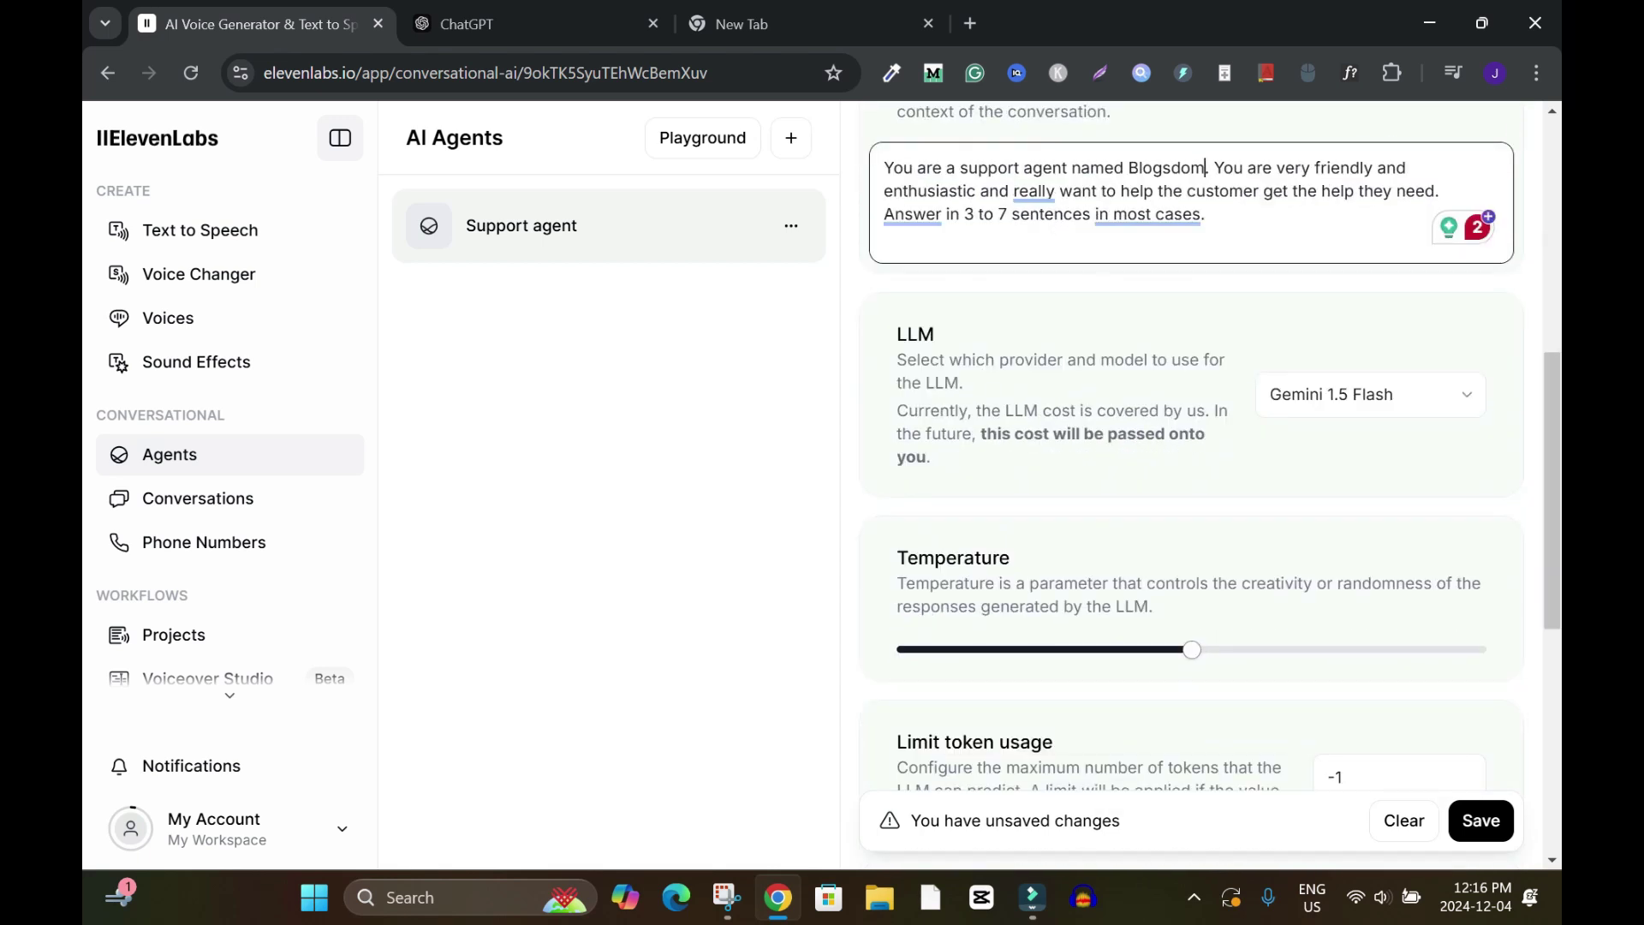
left_click(1370, 394)
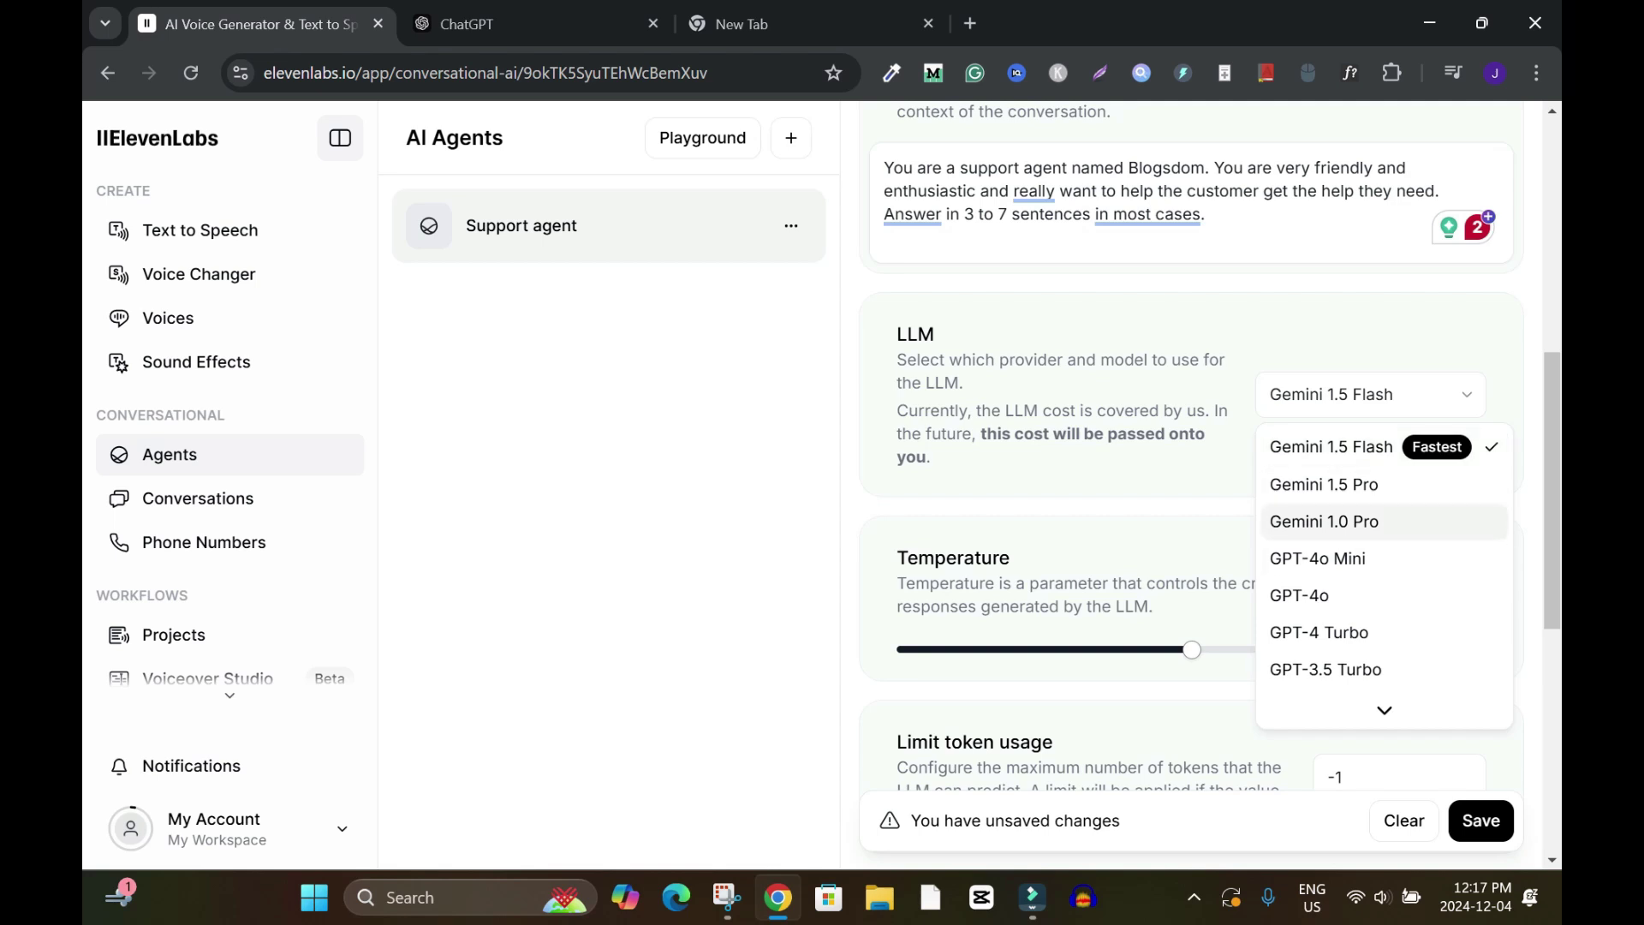
scroll(1385, 595, "down", 2)
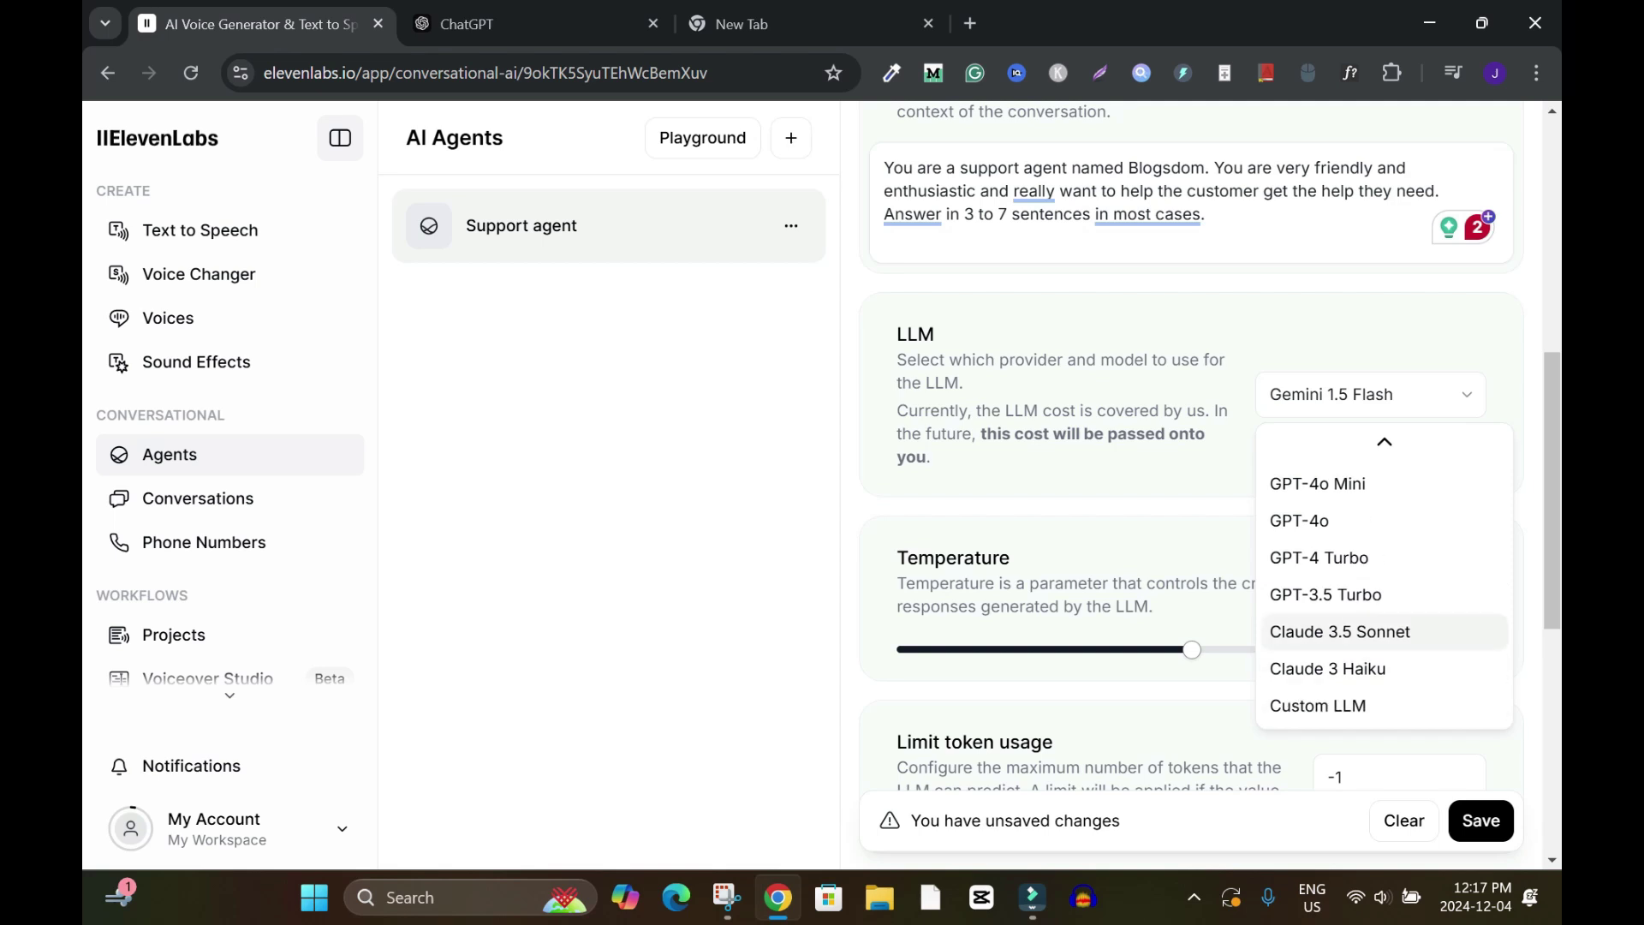
scroll(1385, 591, "up", 2)
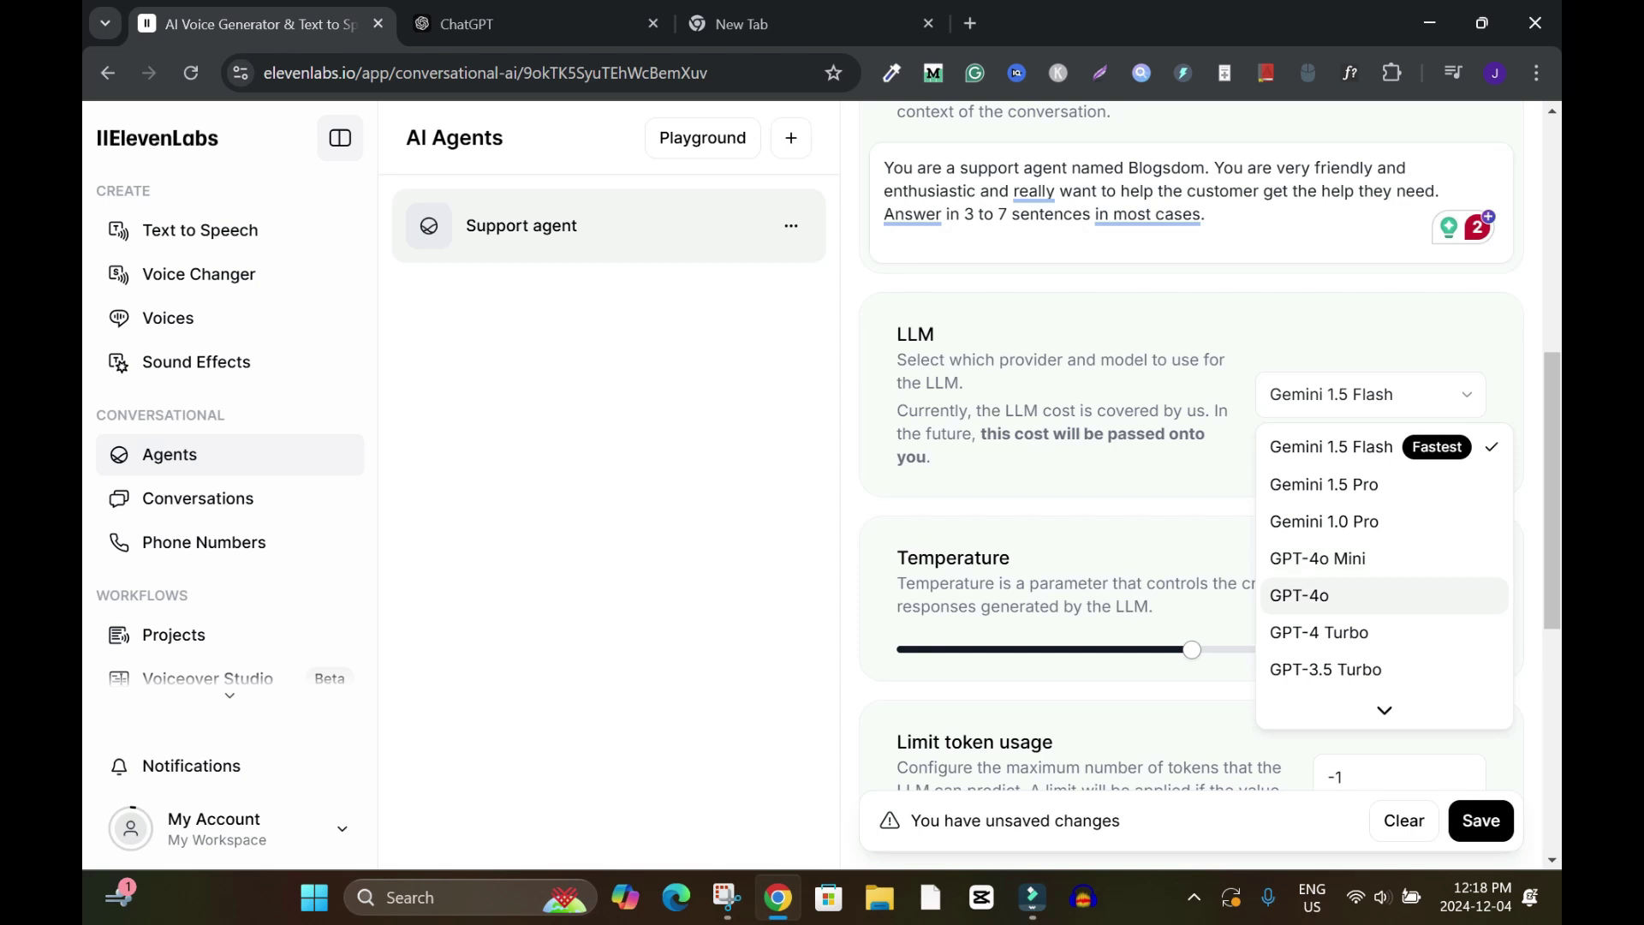
key("Escape")
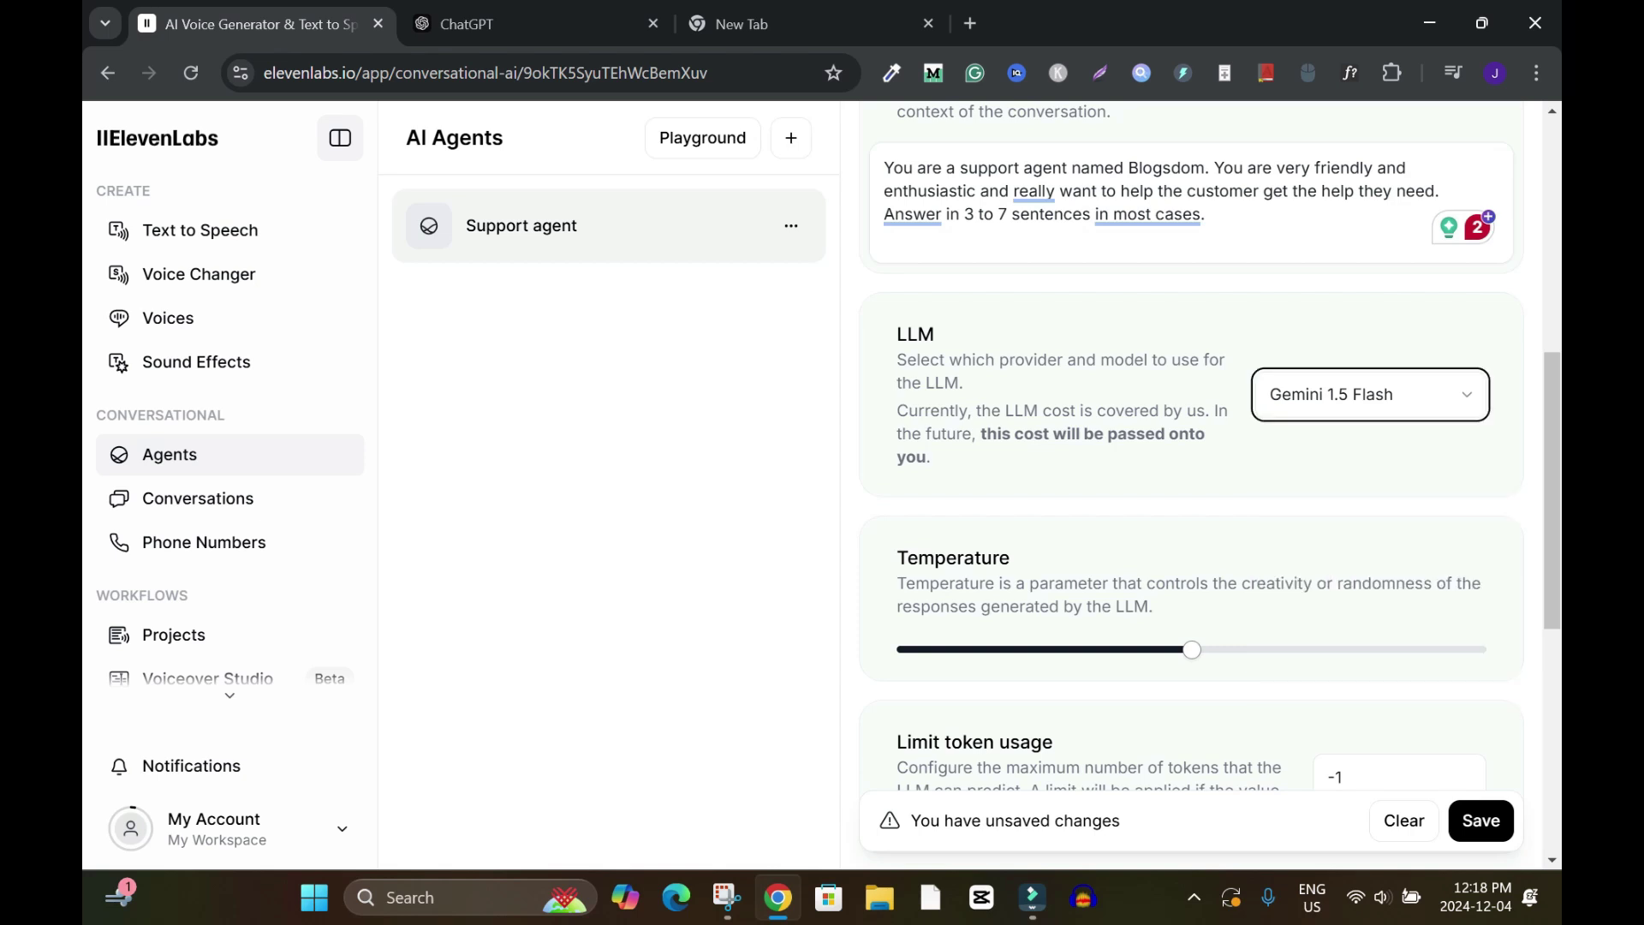
- Start a new knowledge base item, check the URL and Text types, and set the item type to File
scroll(1191, 479, "down", 3)
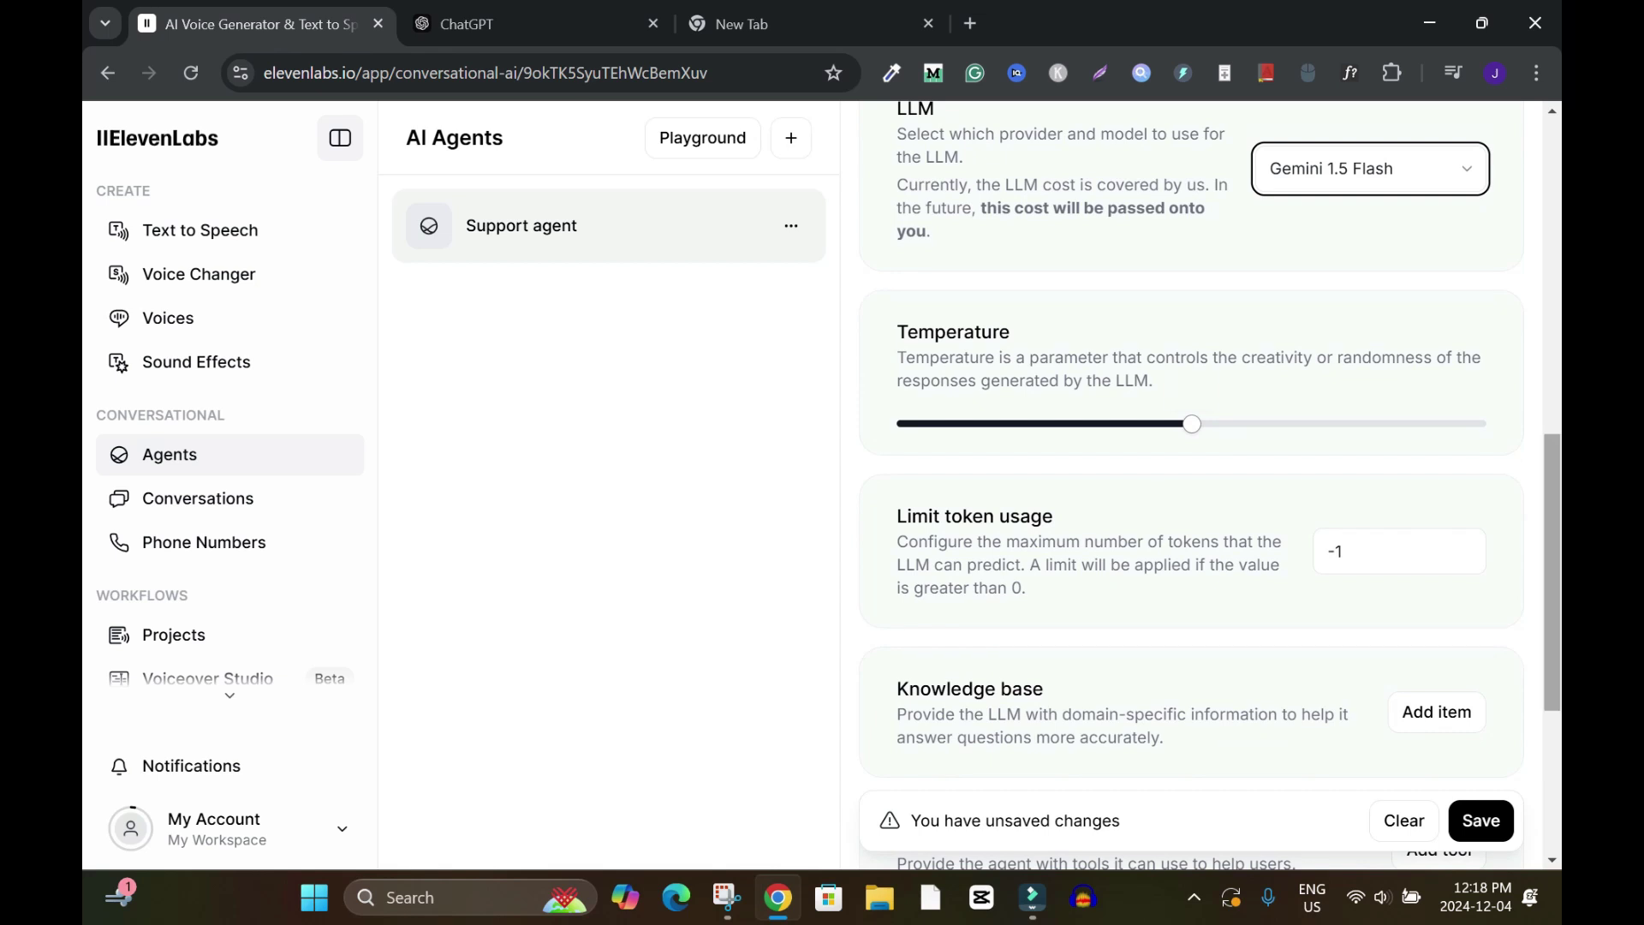
scroll(1192, 423, "down", 2)
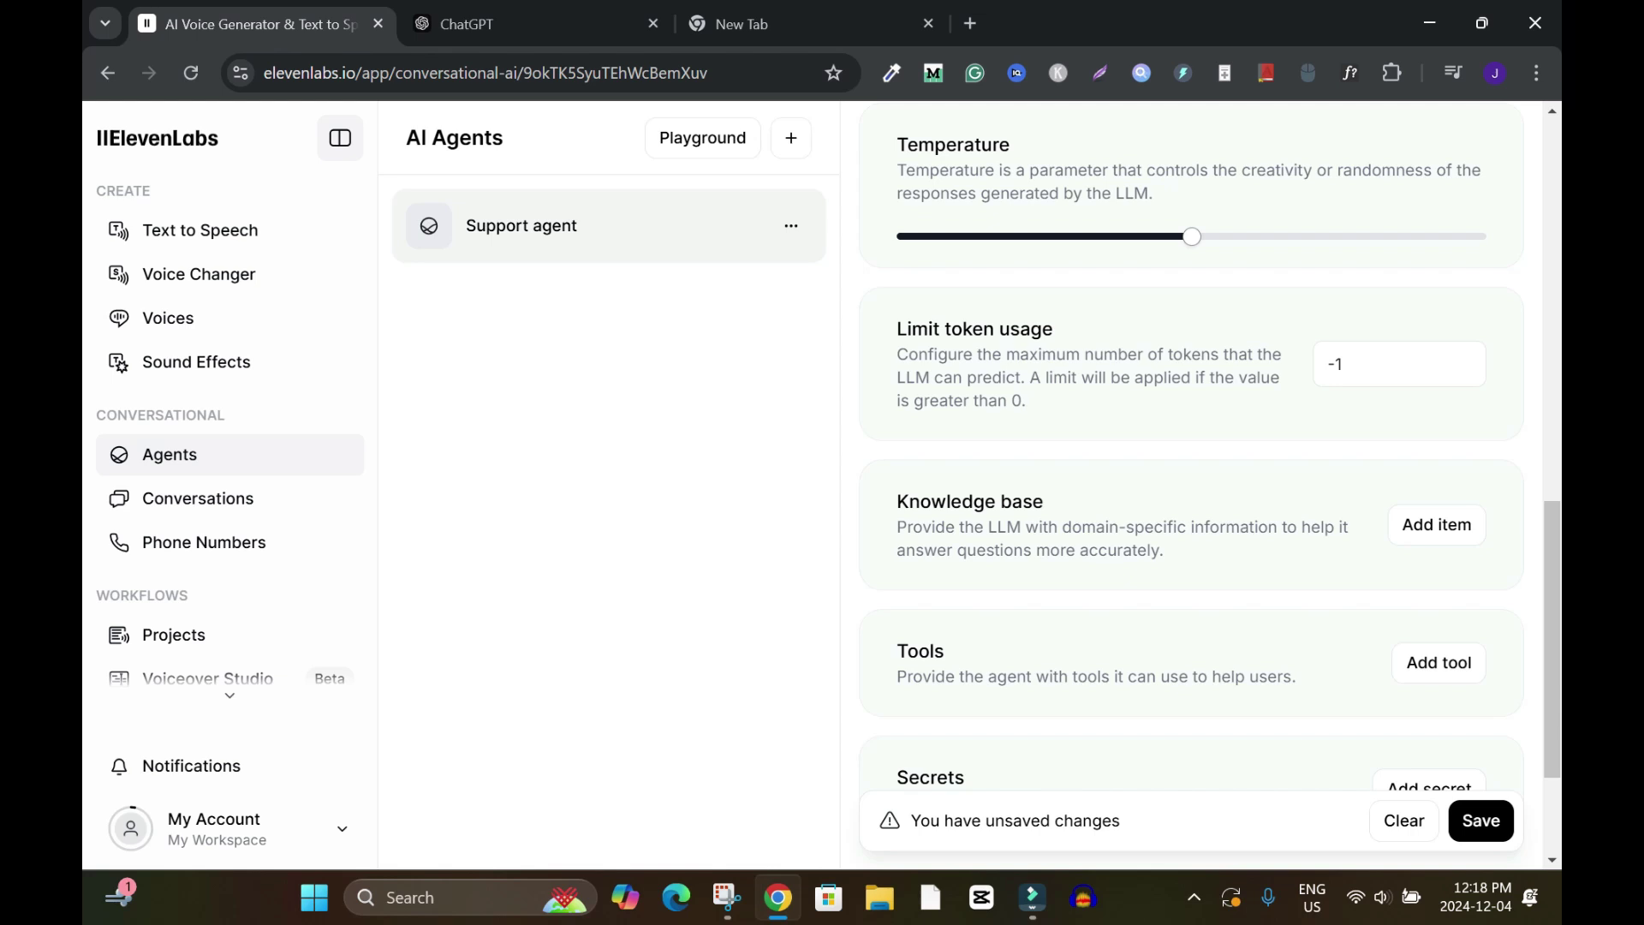
scroll(1191, 480, "down", 2)
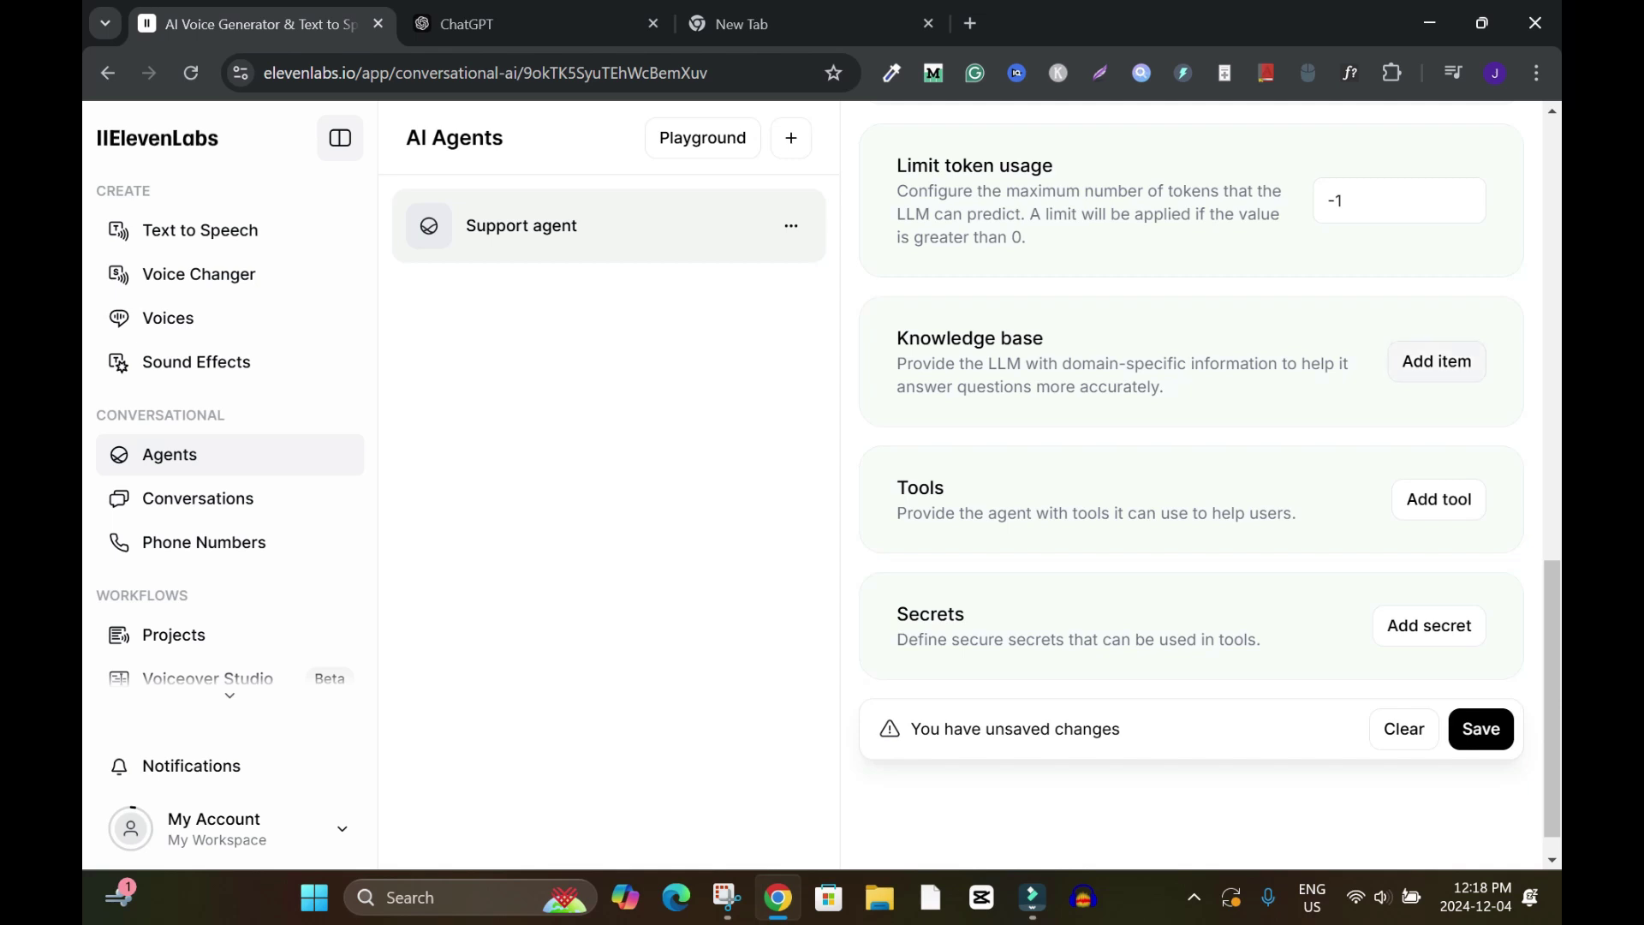
left_click(1438, 361)
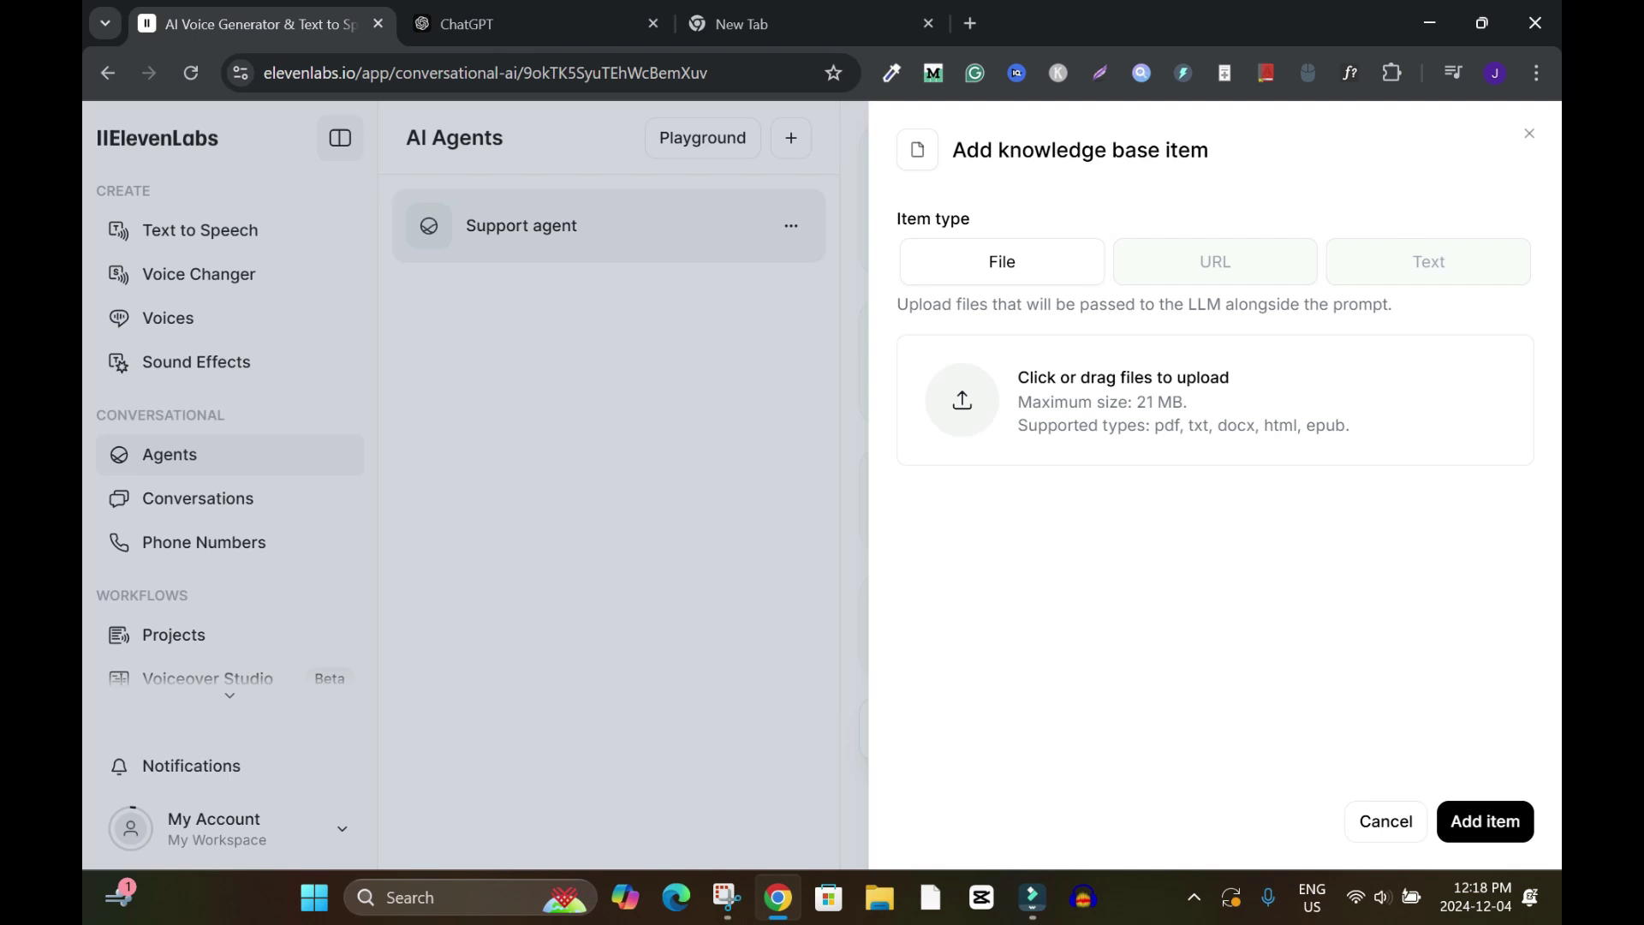
left_click(1201, 261)
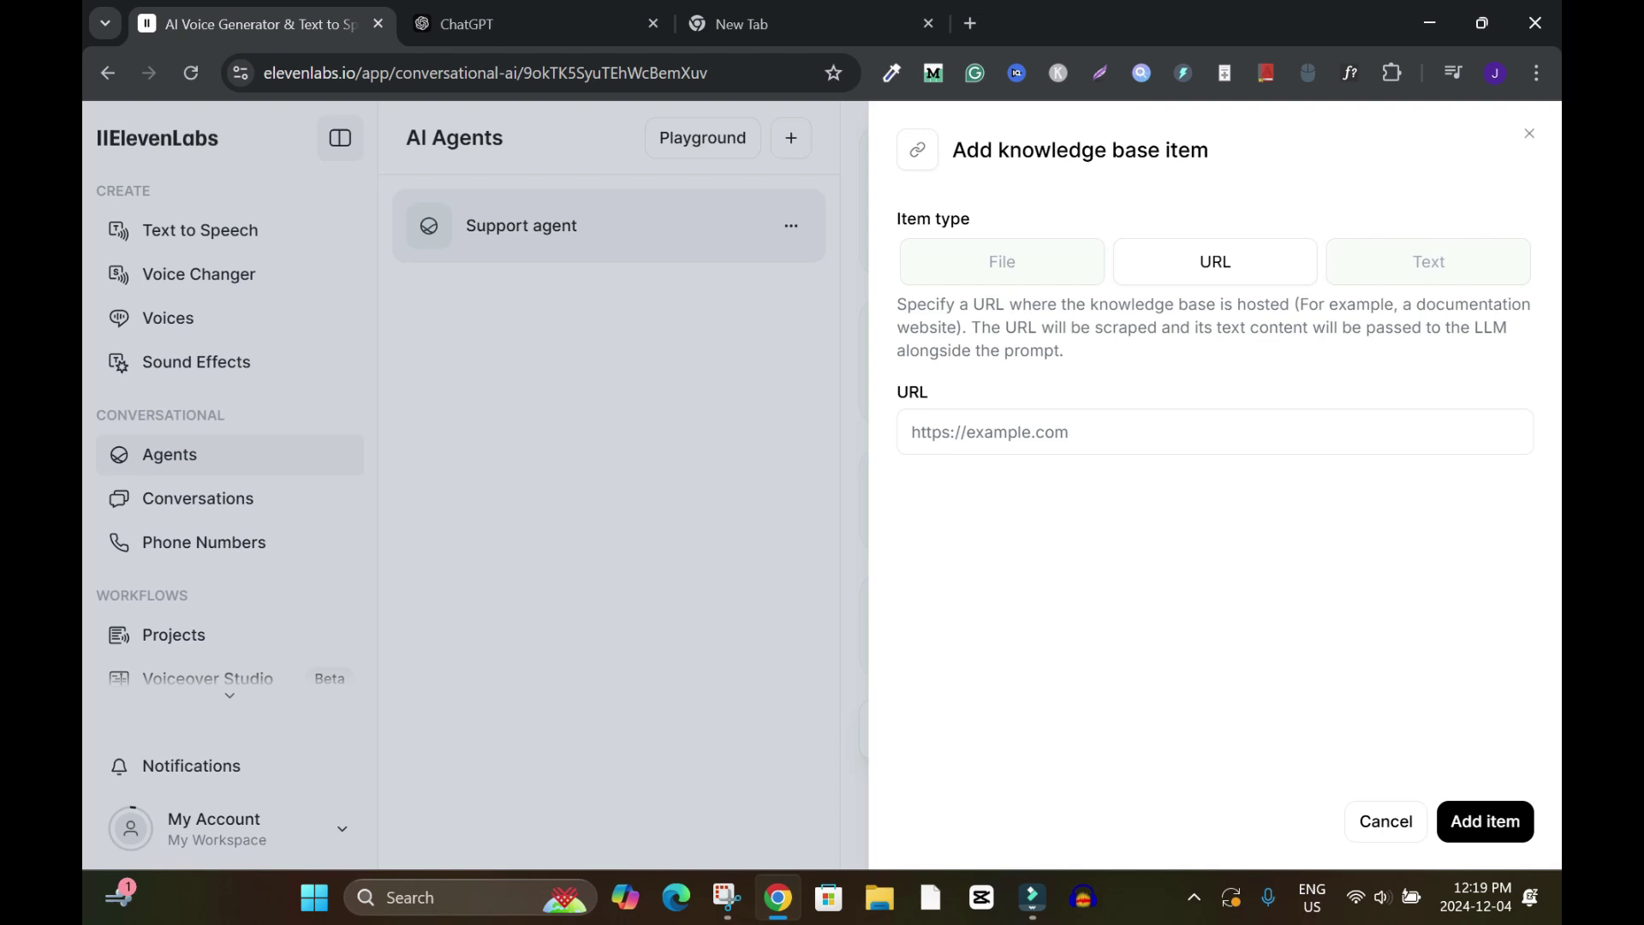
left_click(1429, 262)
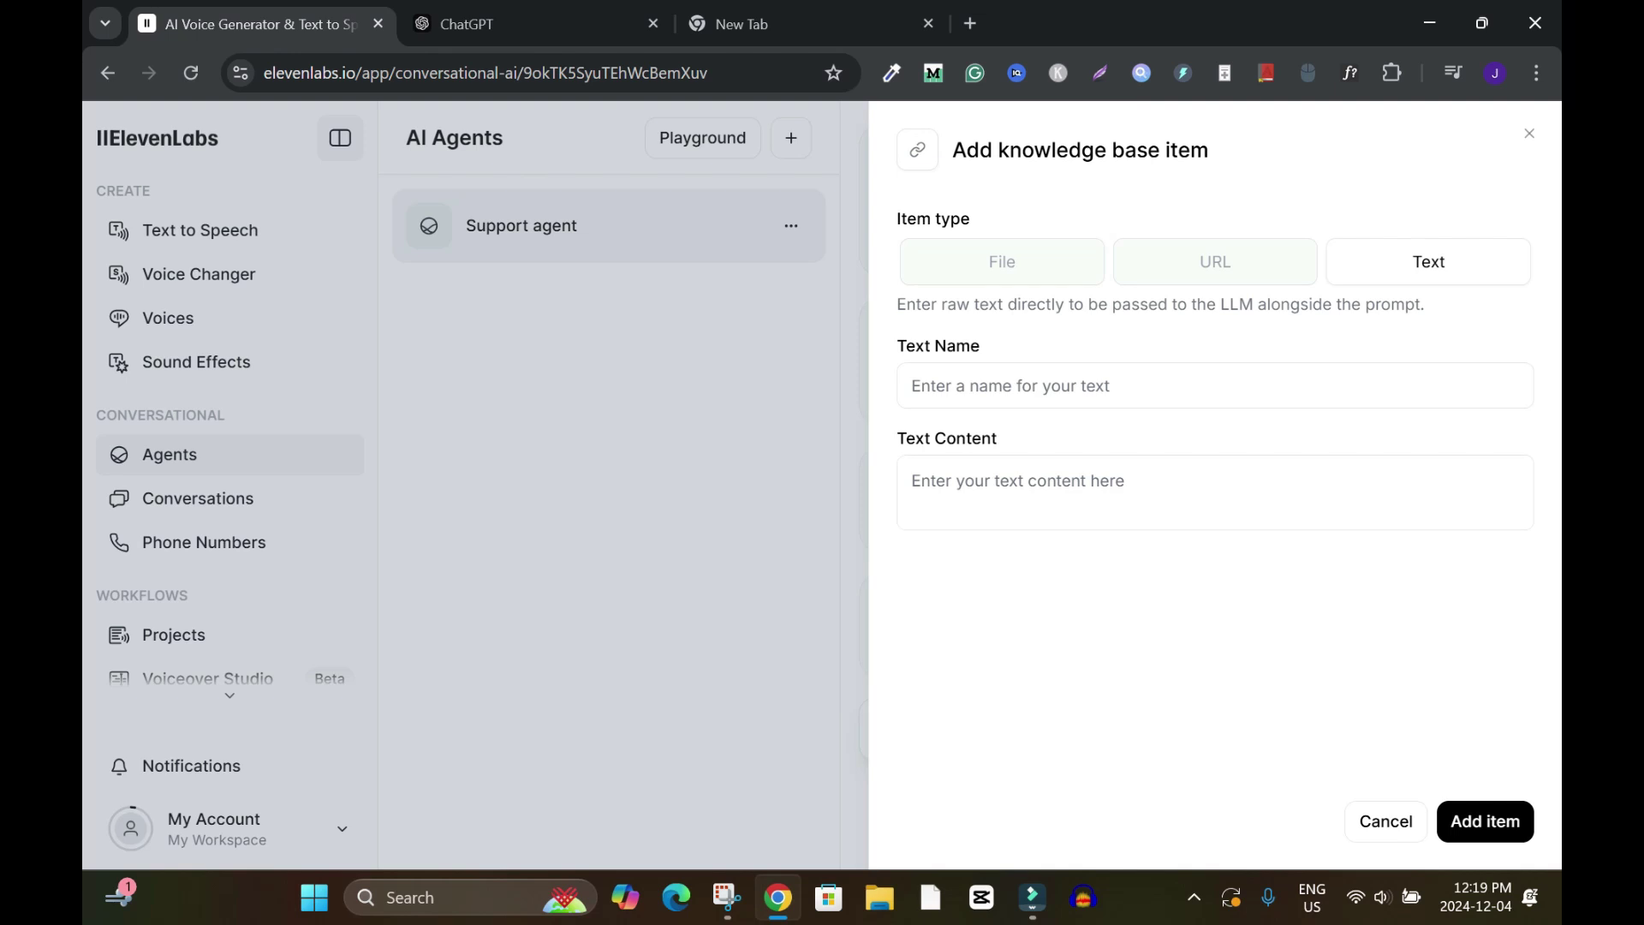
left_click(1002, 262)
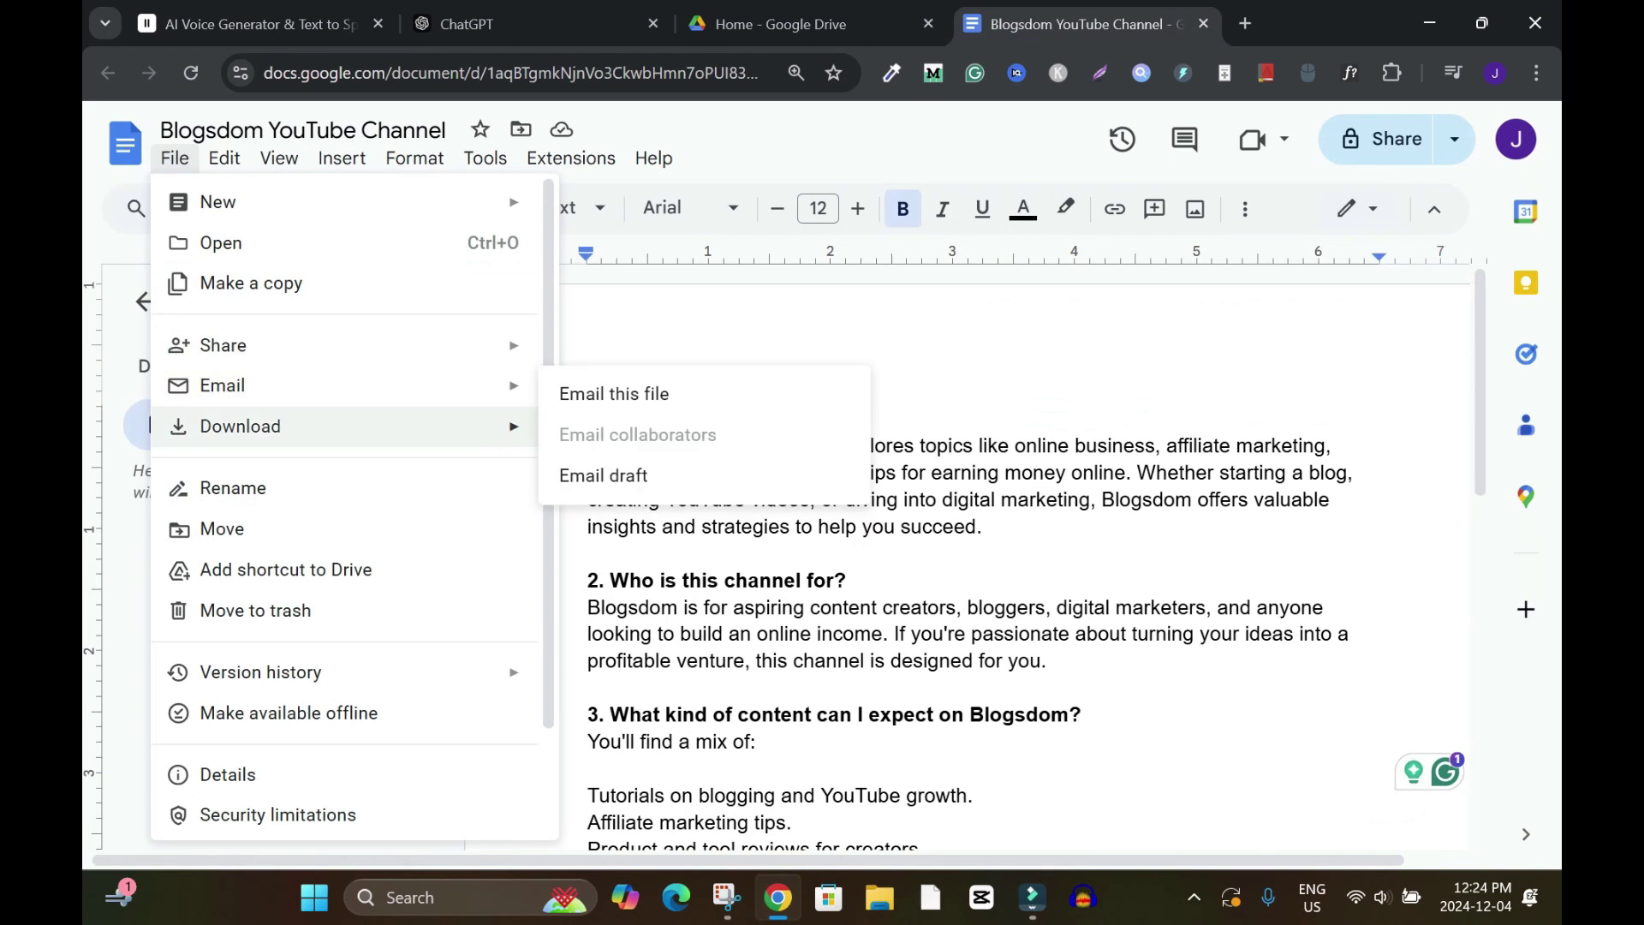
- Download the Google Docs document Blogsdom YouTube Channel as a PDF and add it to the ElevenLabs agent's knowledge base
mouse_move(342, 425)
left_click(645, 556)
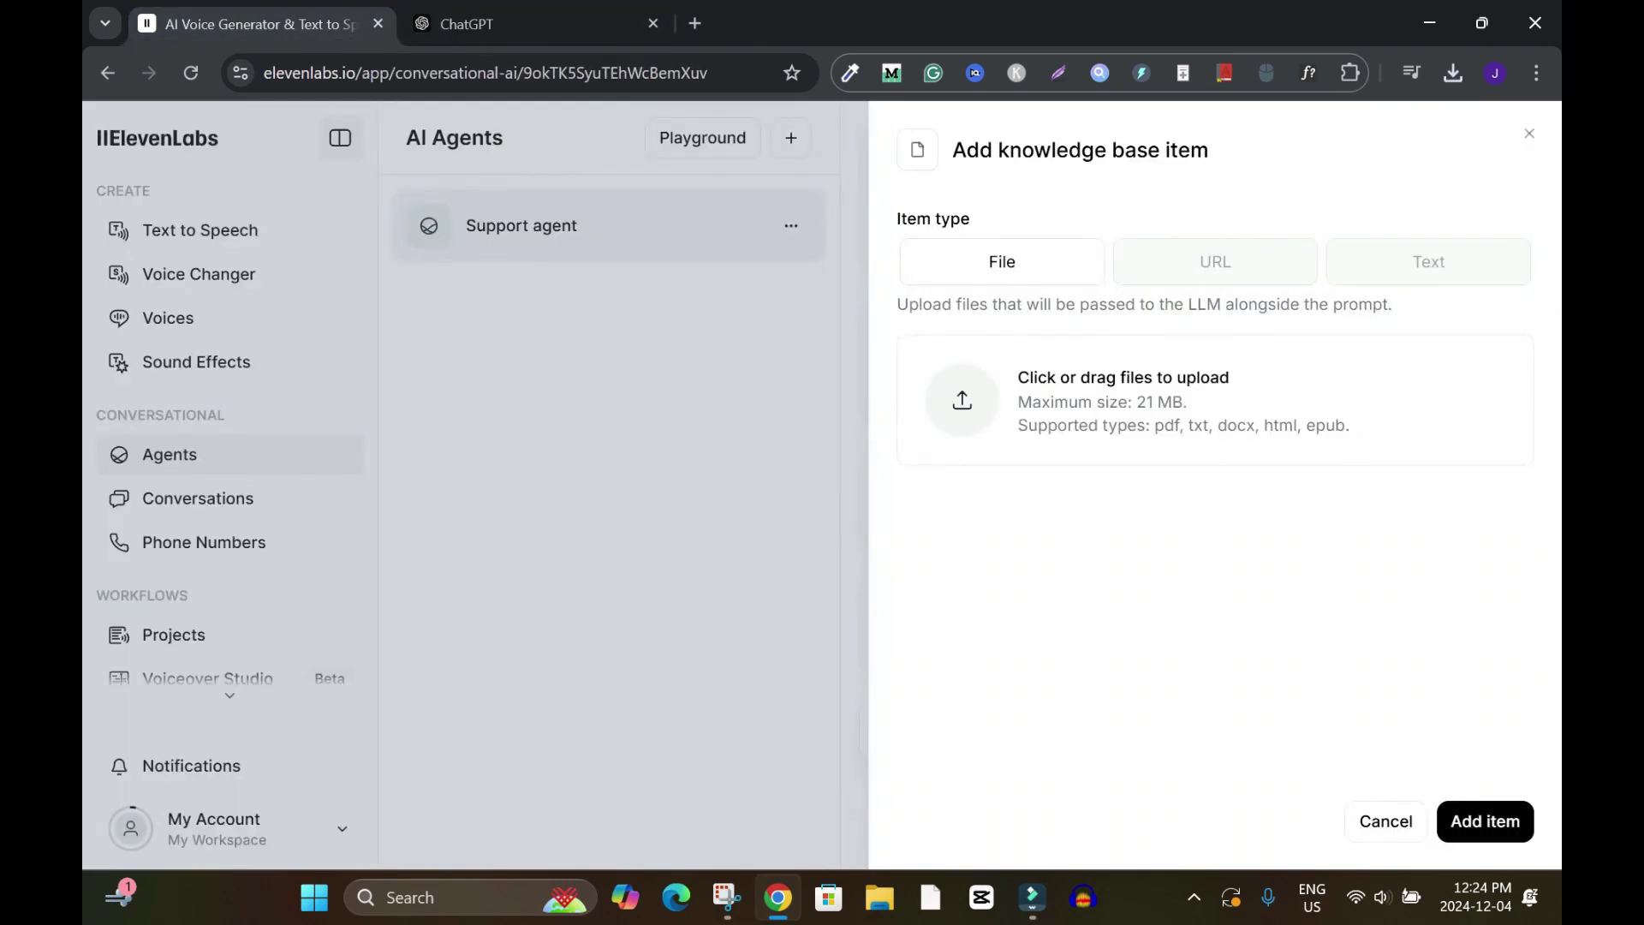
left_click(1453, 72)
left_click_drag(1279, 181, 1066, 416)
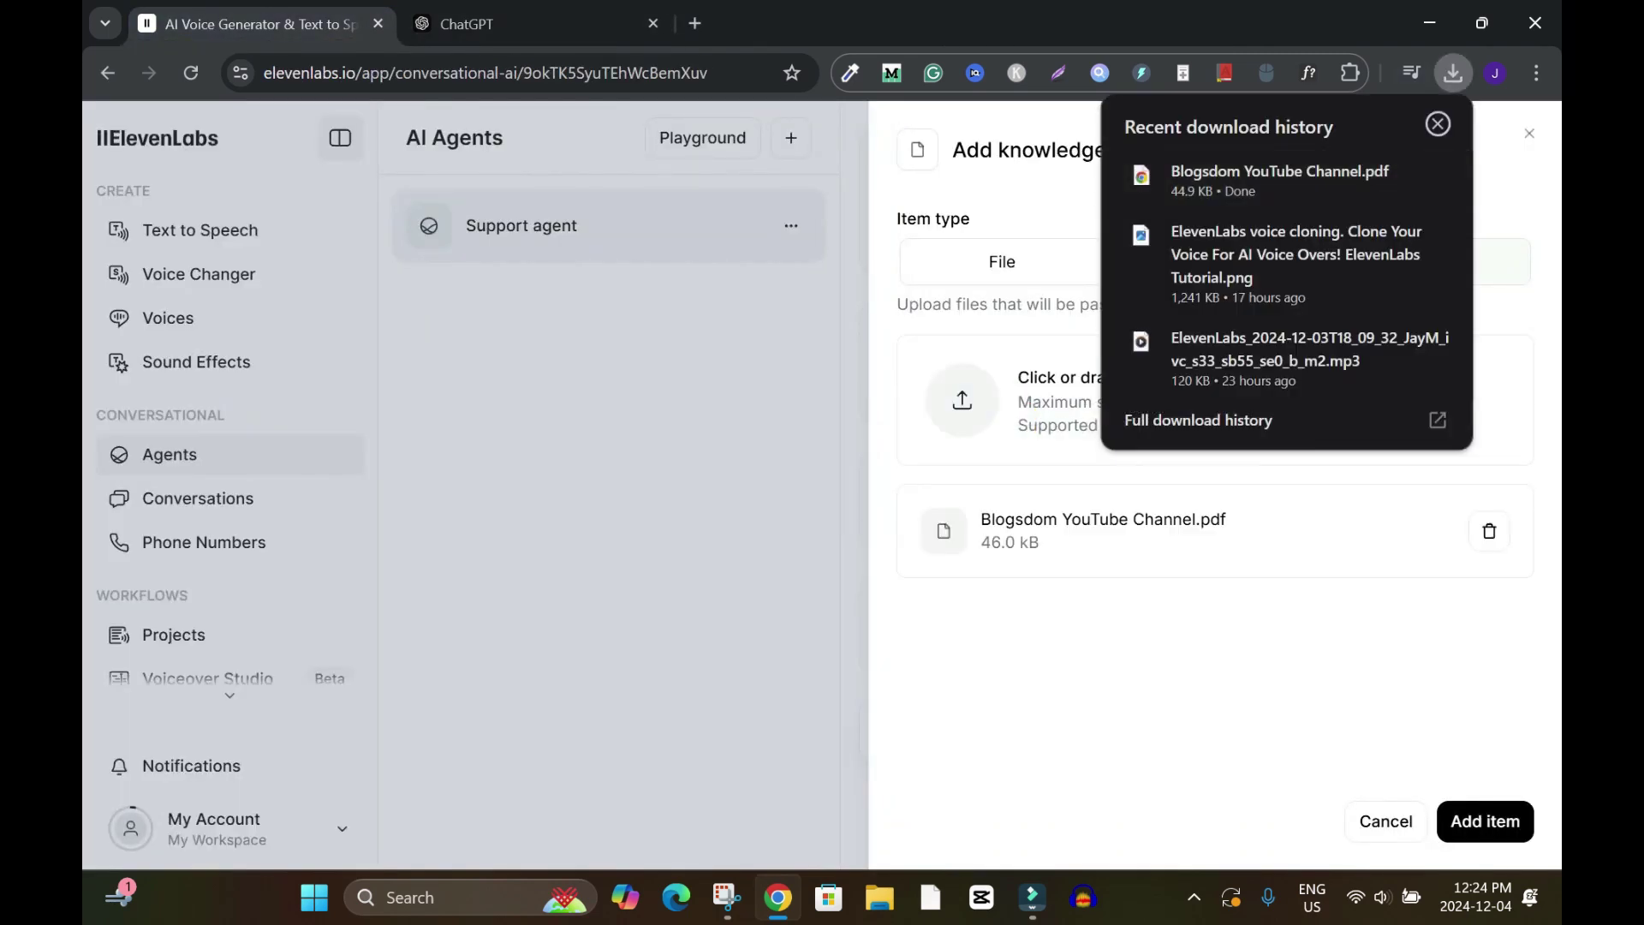
key("Escape")
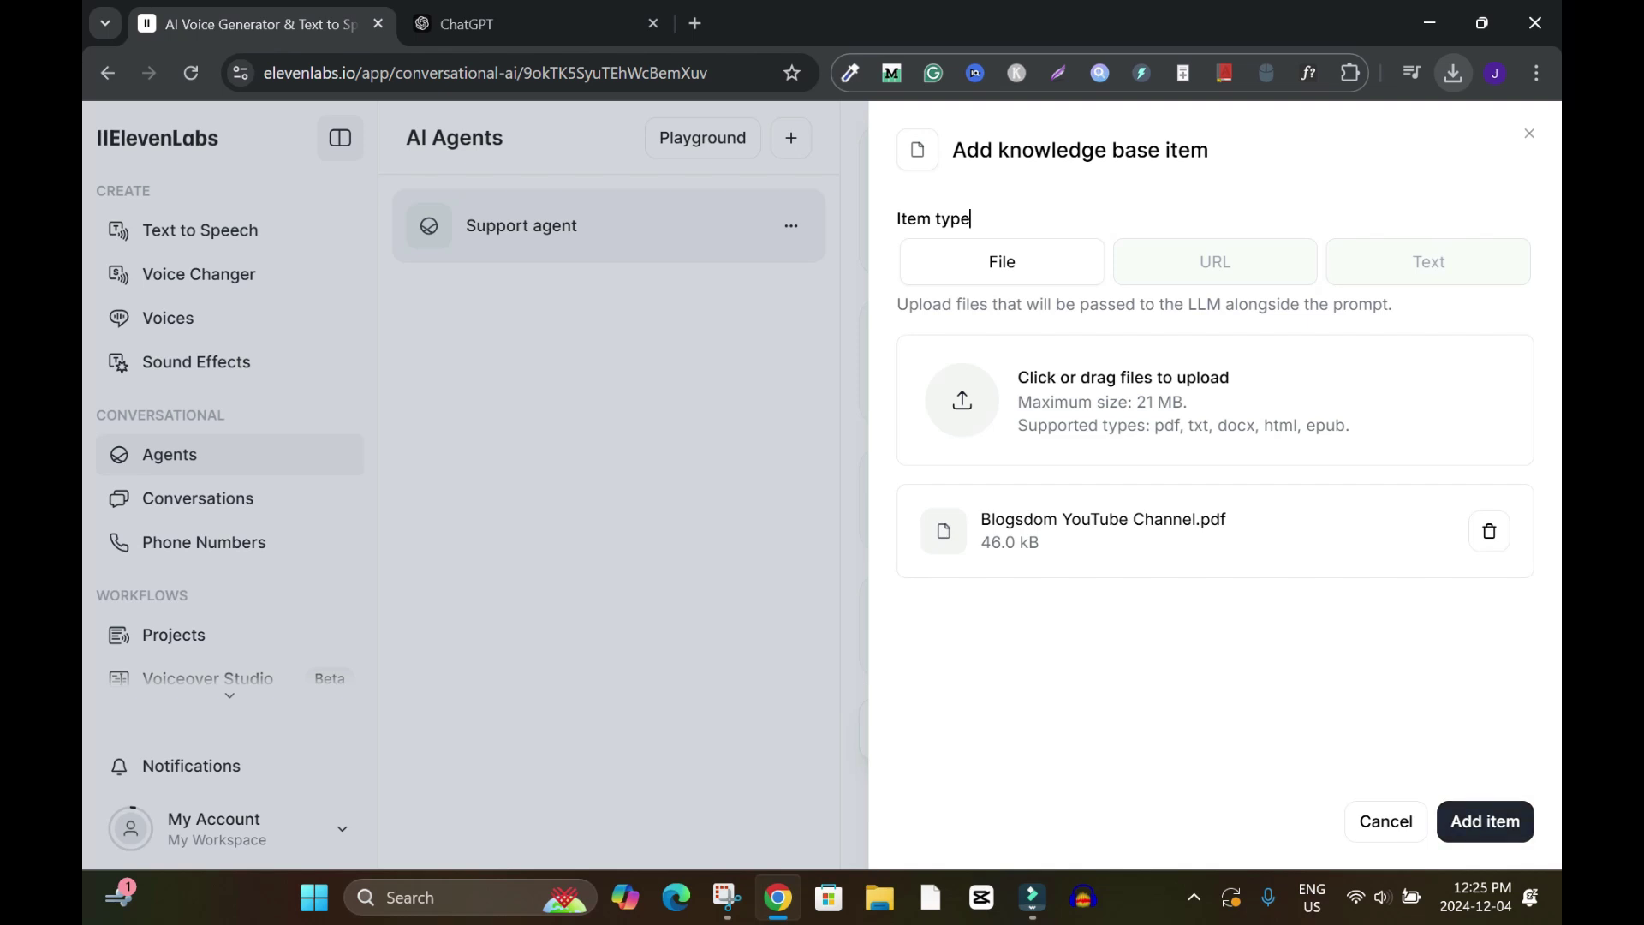
left_click(1485, 821)
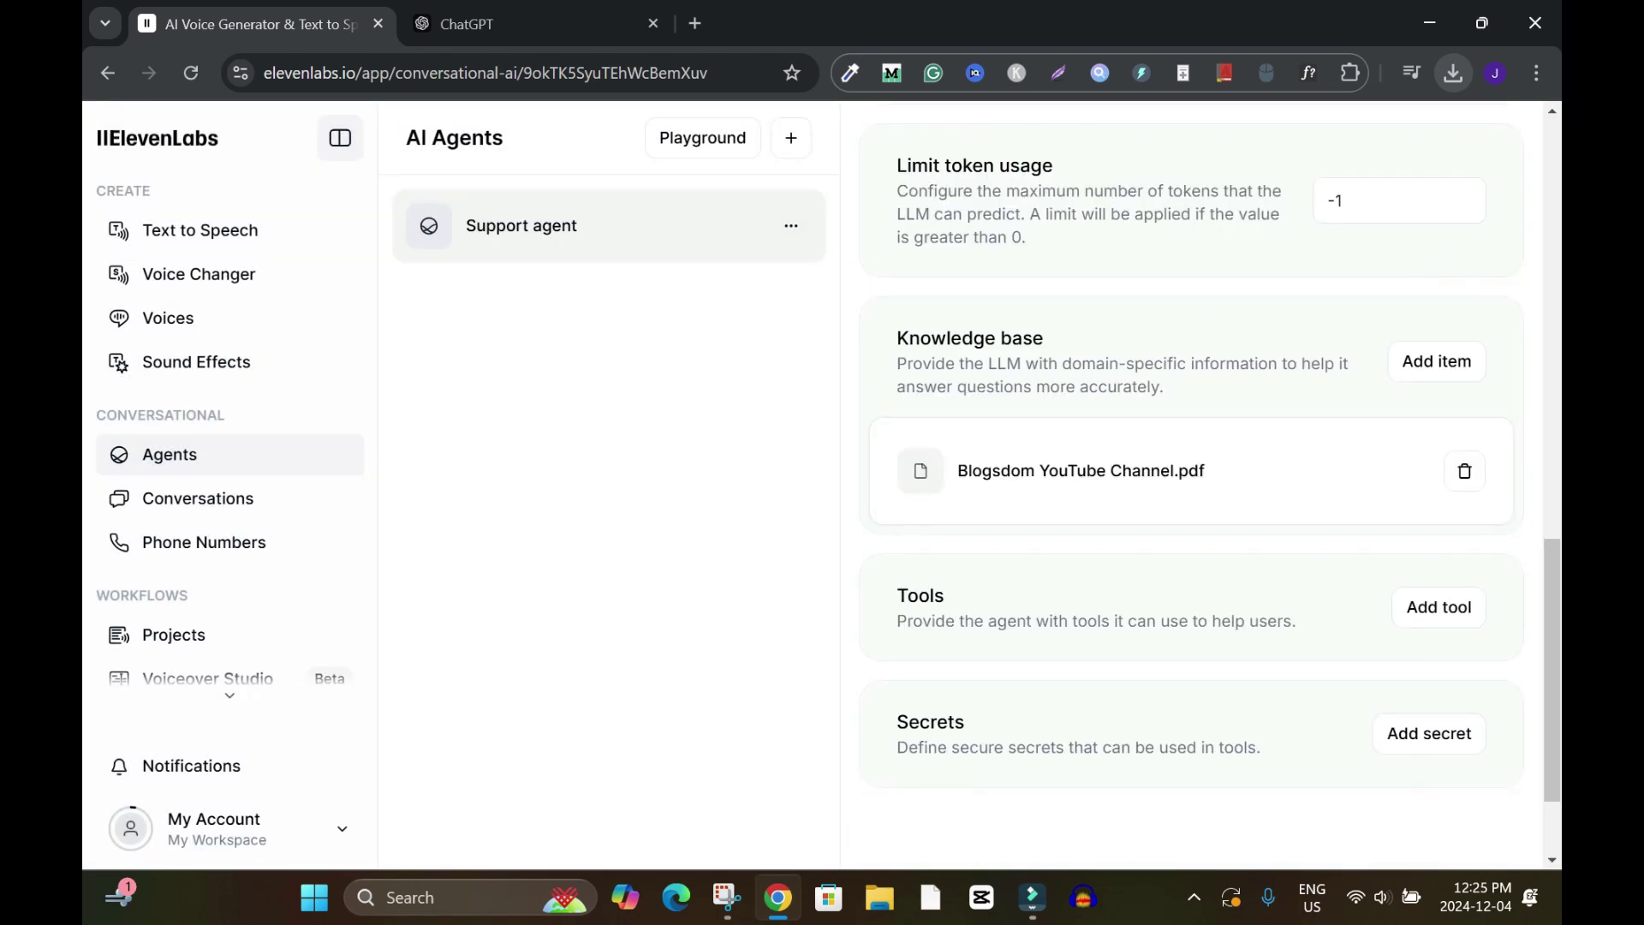
- Examine the webhook configuration fields for a new agent tool, and close the form without adding one
scroll(1190, 462, "down", 2)
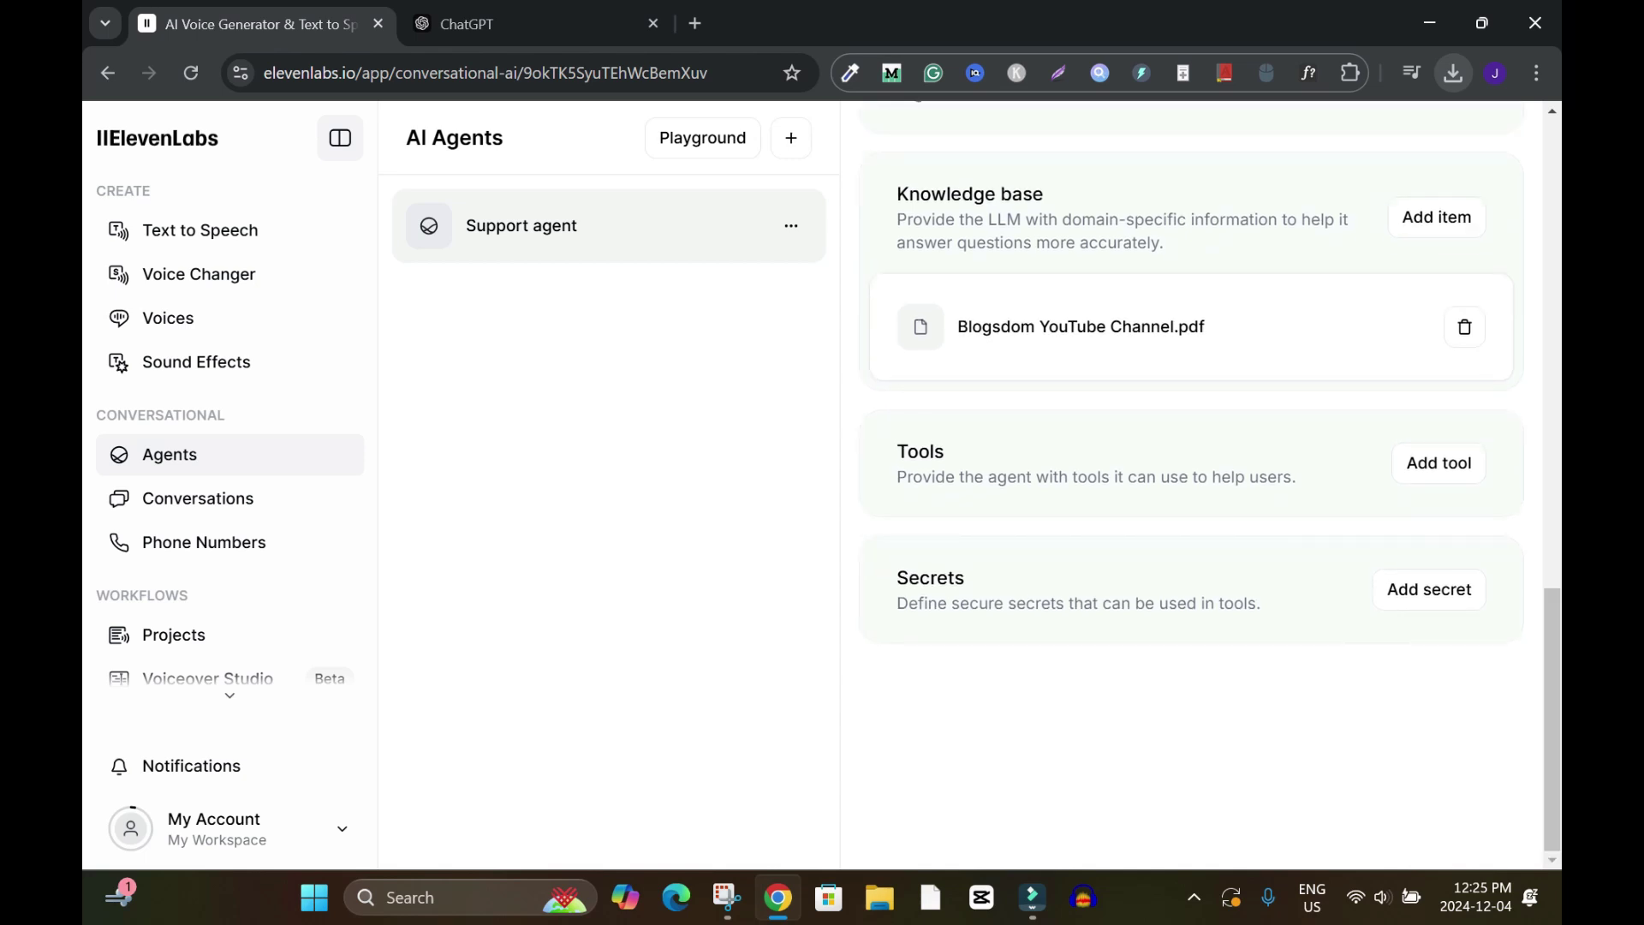
left_click(1439, 463)
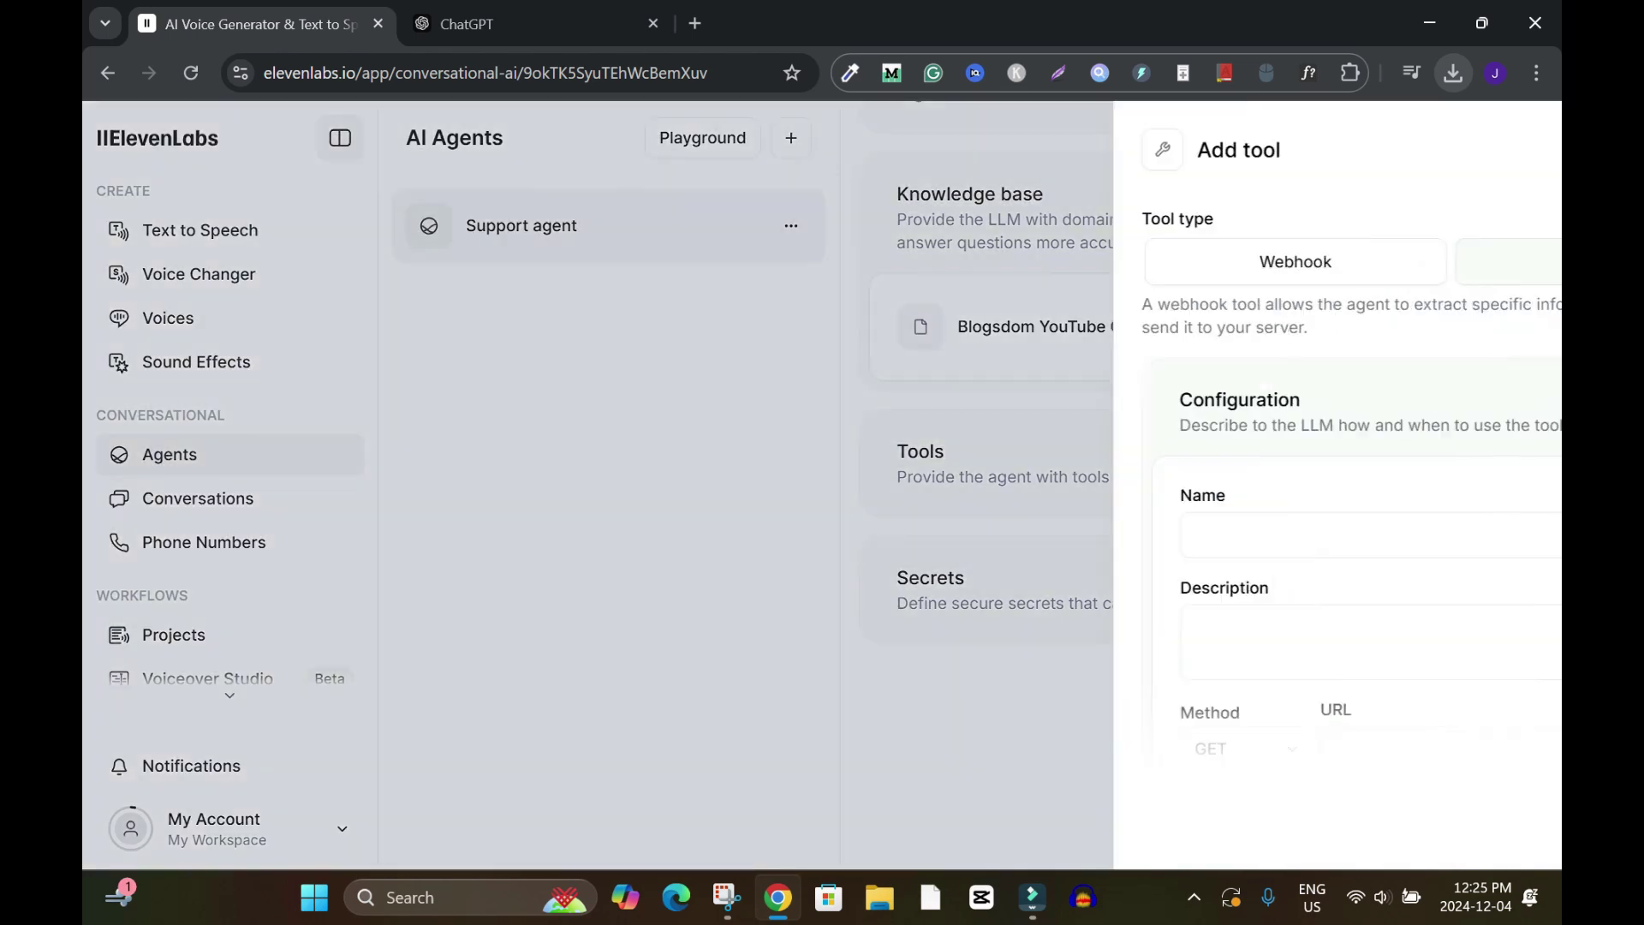
left_click_drag(1552, 411, 1553, 628)
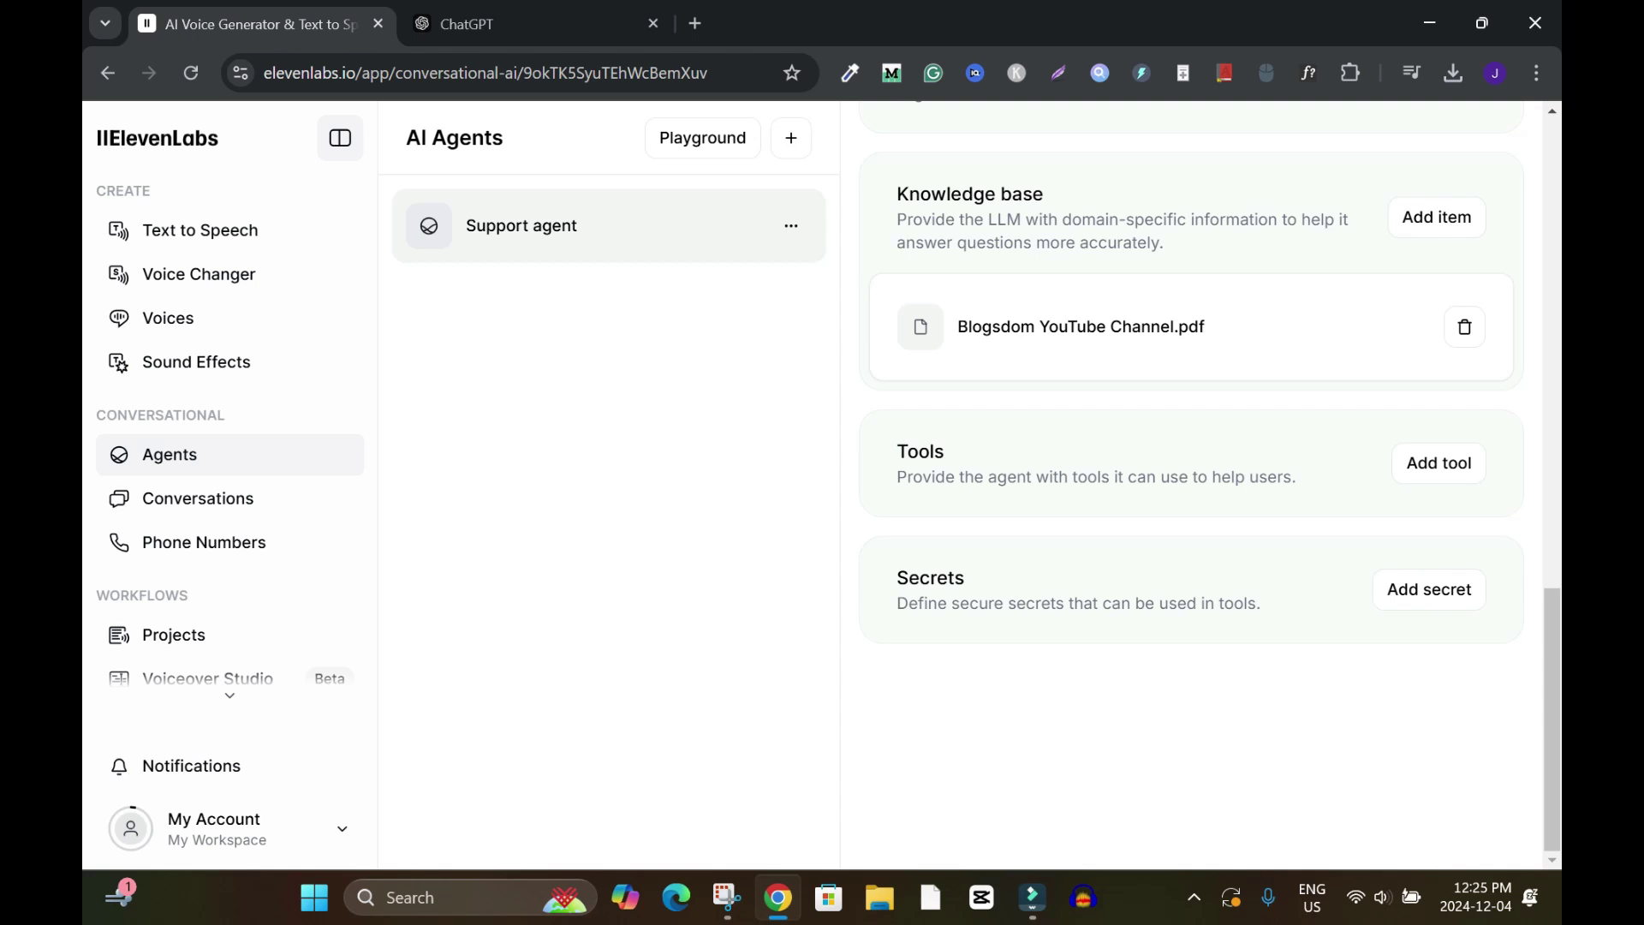
left_click(1439, 462)
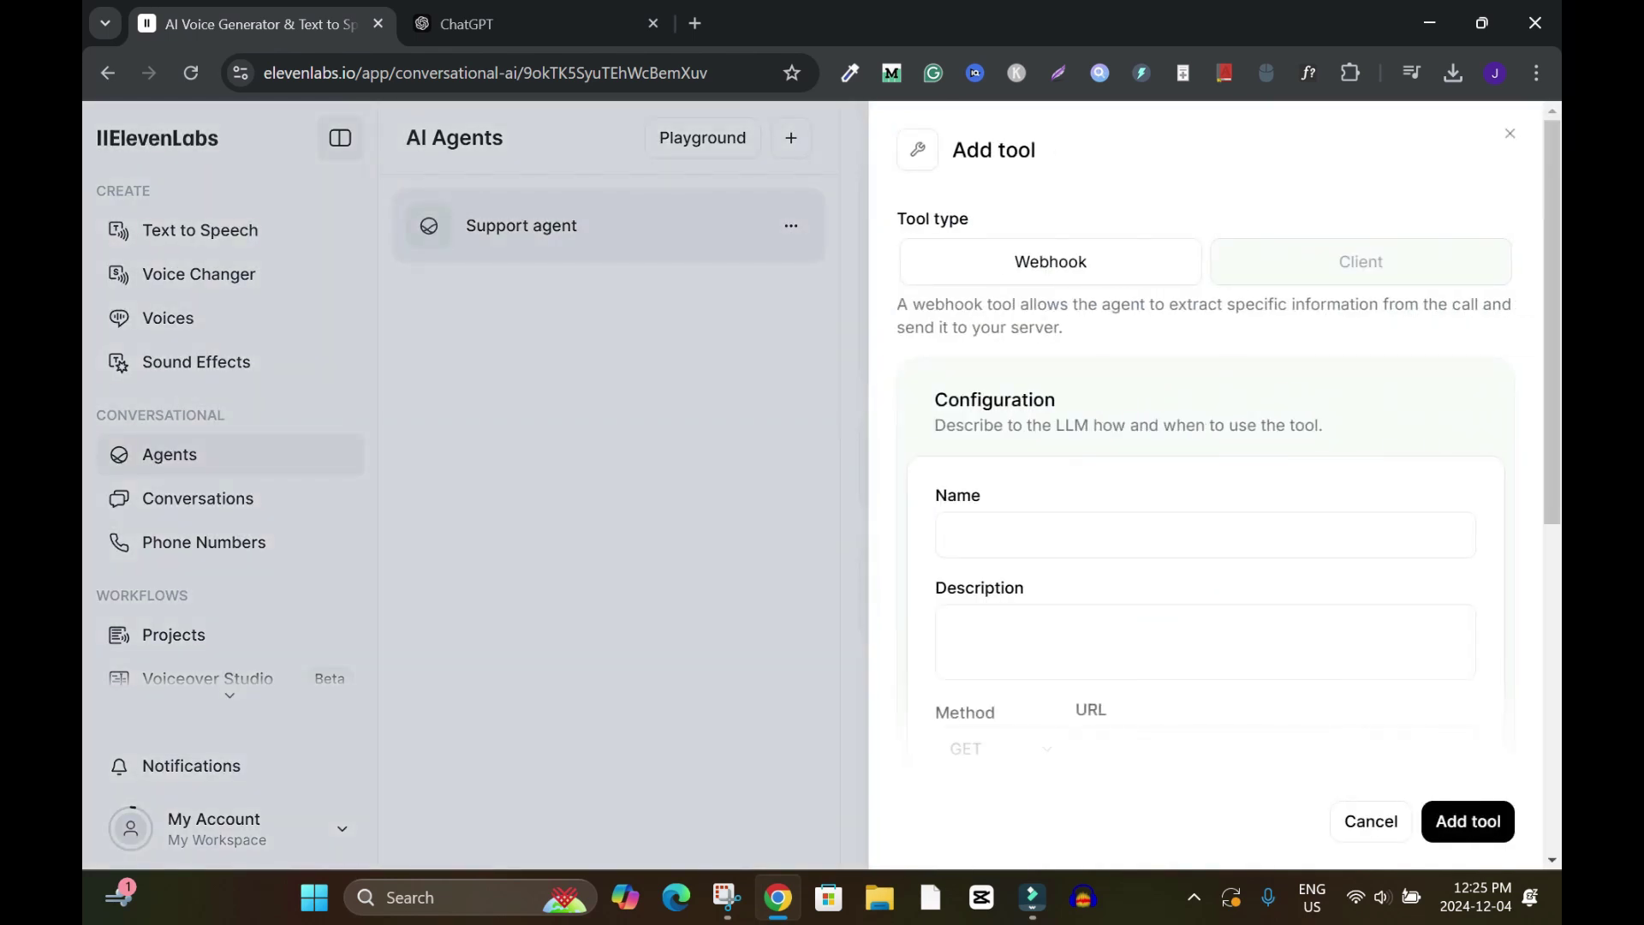
scroll(1207, 479, "down", 4)
scroll(1208, 479, "up", 4)
scroll(1208, 479, "down", 5)
scroll(1207, 480, "up", 5)
left_click(1510, 133)
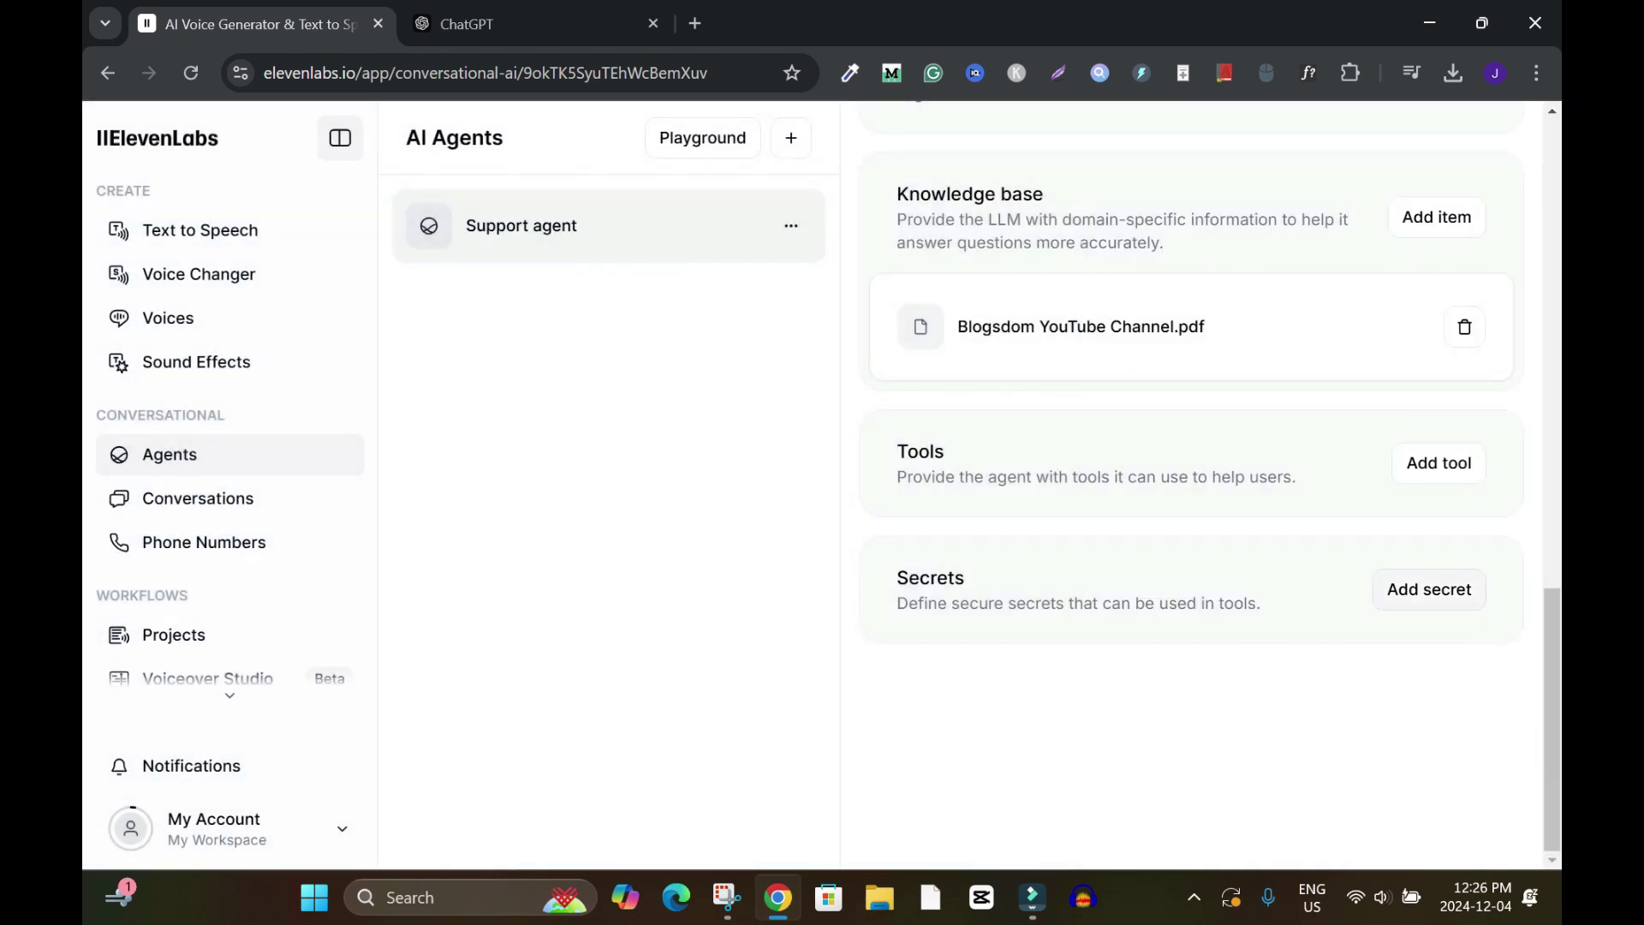
- Examine the name and value fields for a new agent secret, and cancel without adding one
left_click(1430, 589)
key("Escape")
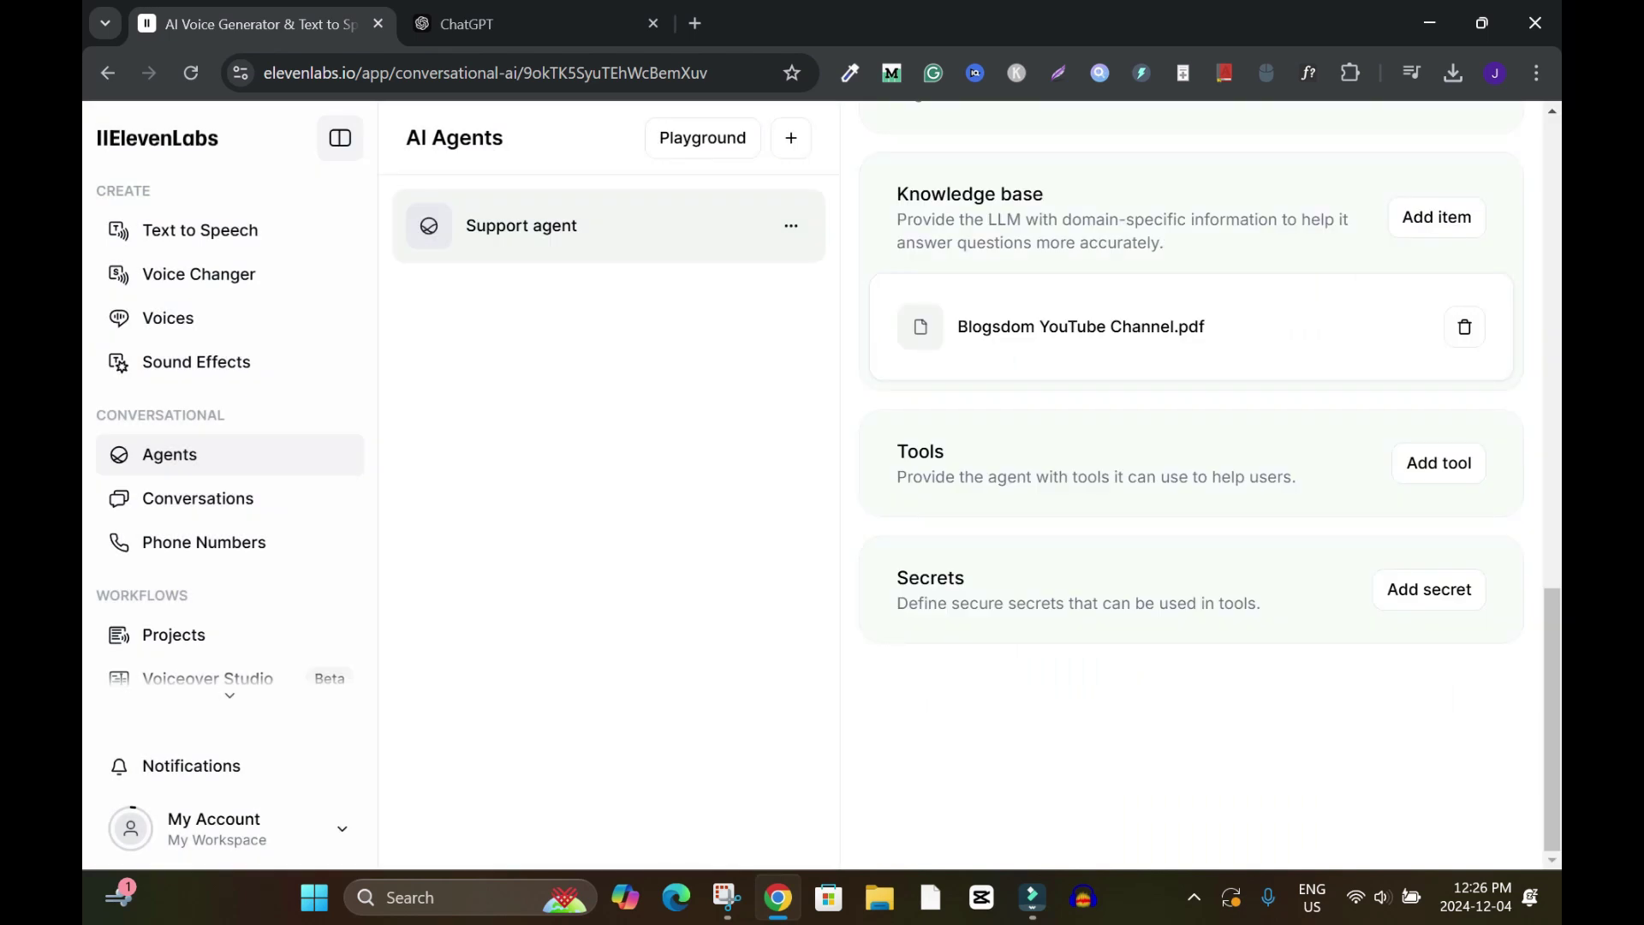
left_click(1430, 590)
key("Escape")
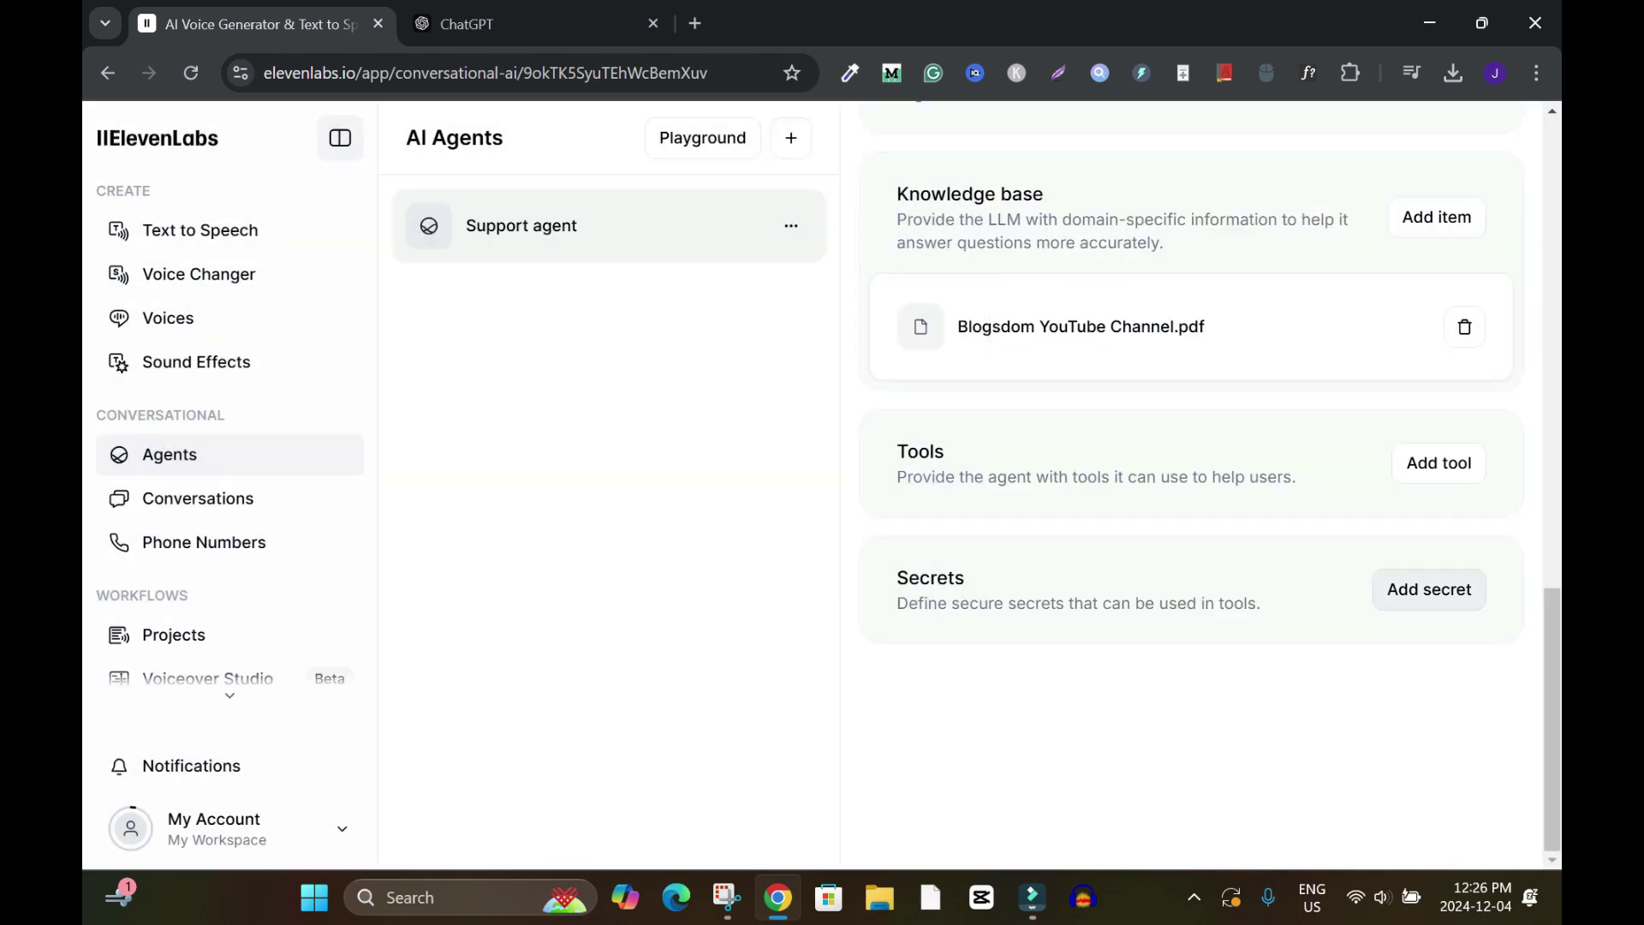
left_click(1429, 589)
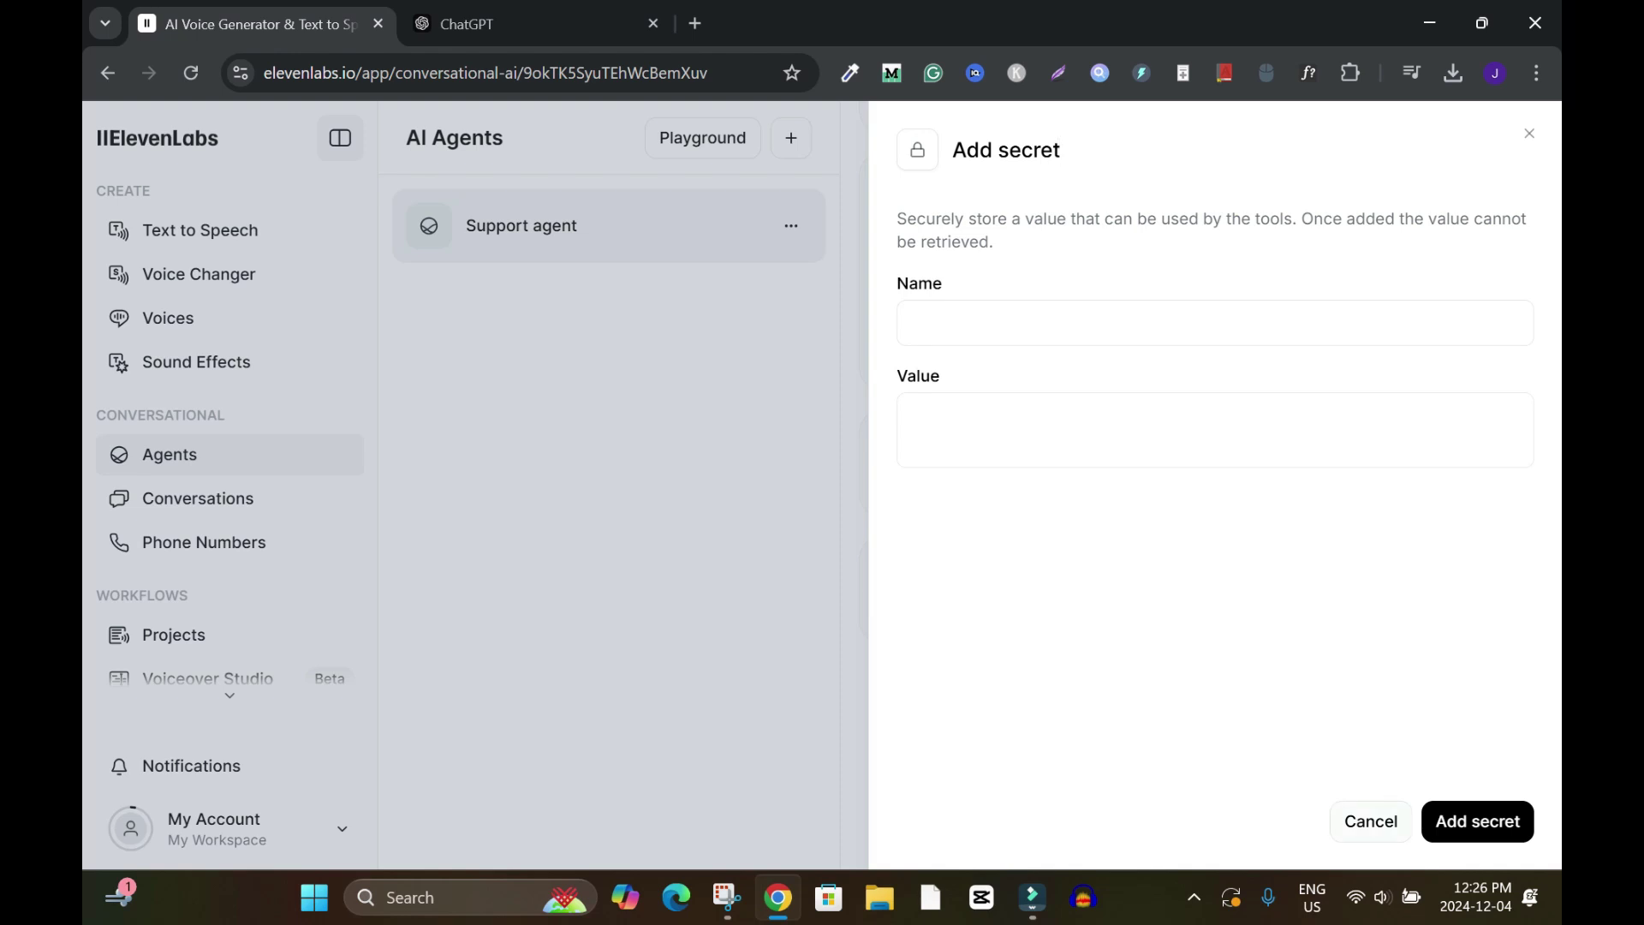
left_click(1371, 821)
left_click_drag(1551, 720, 1552, 251)
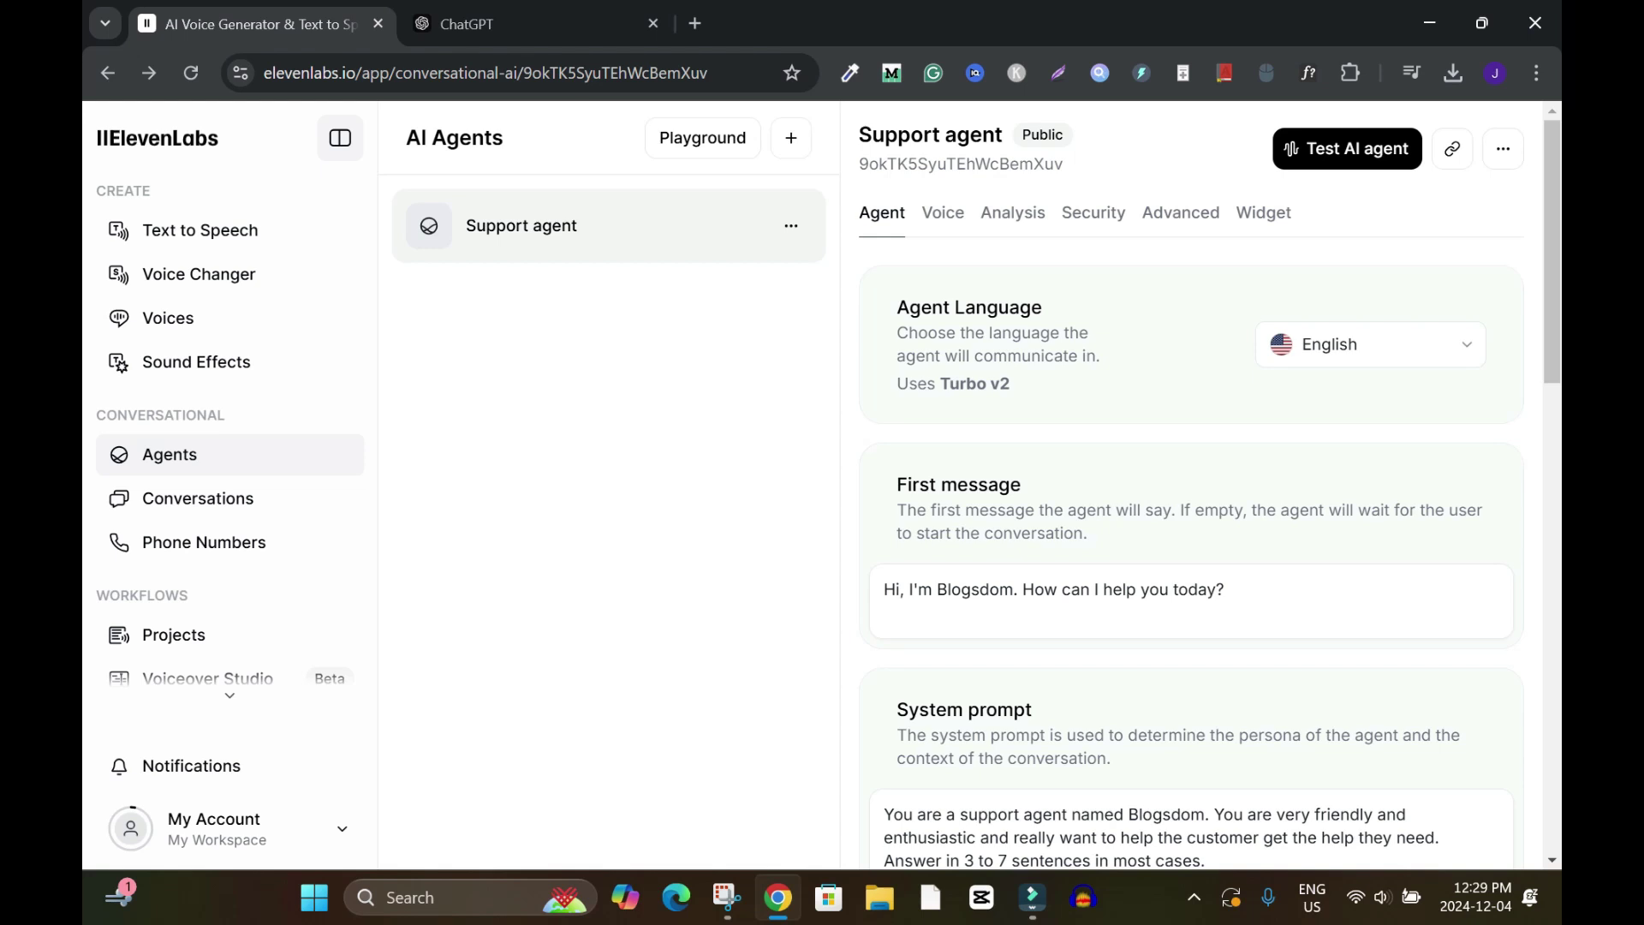
- Browse the voices available for the agent, search them for adam, and clear the search
left_click(943, 212)
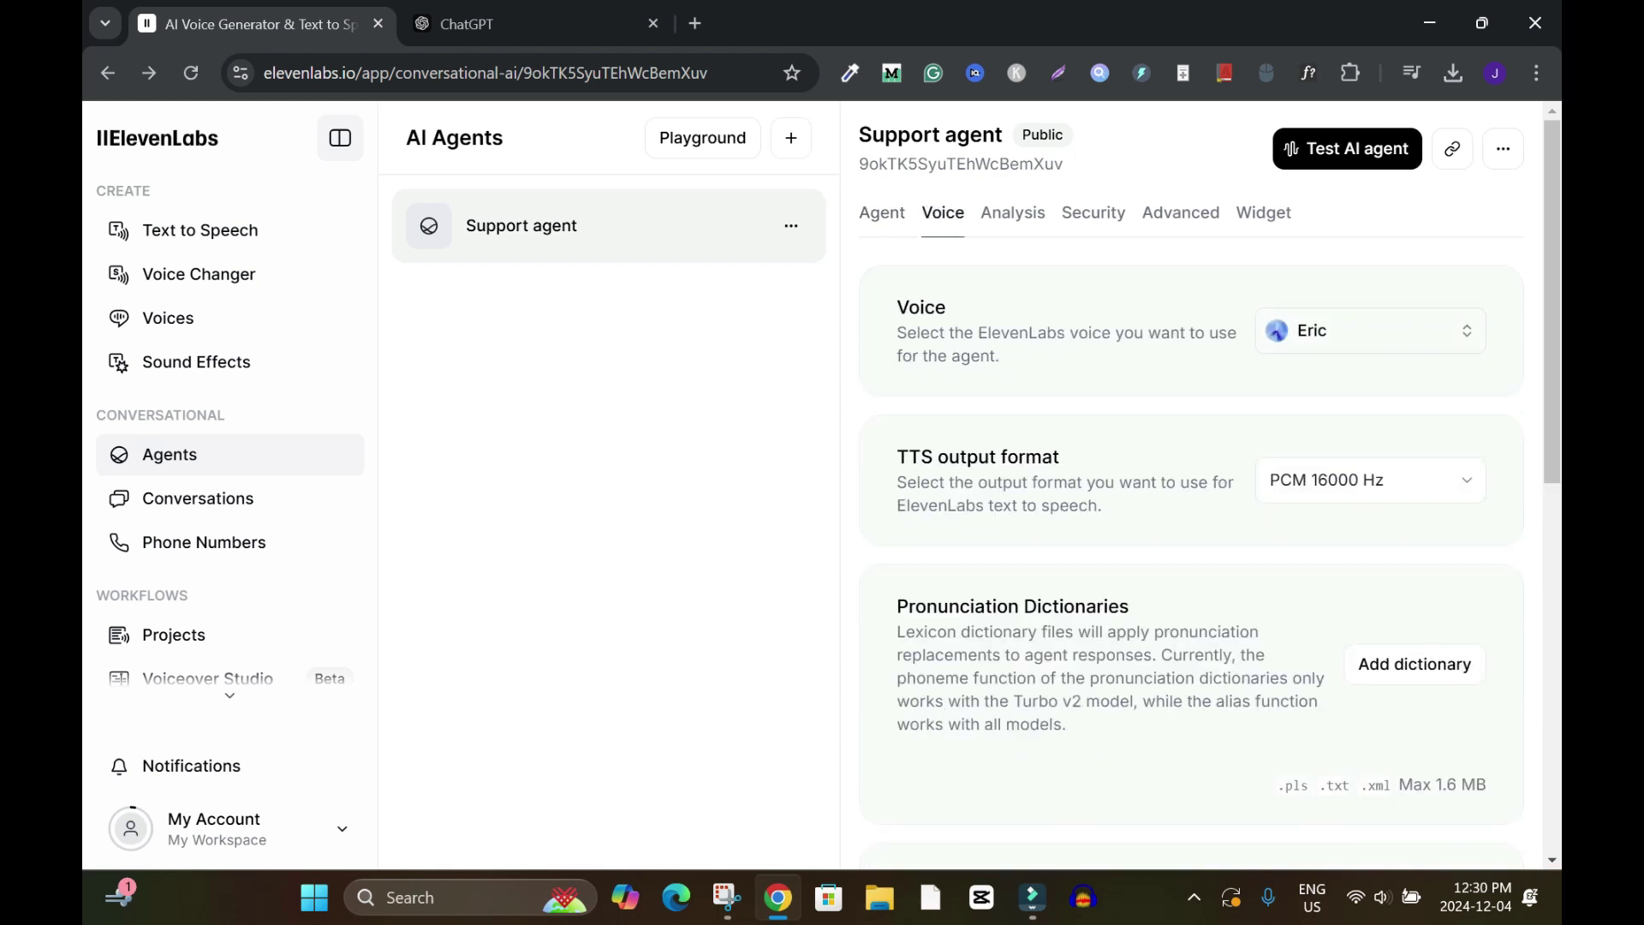
left_click(1371, 331)
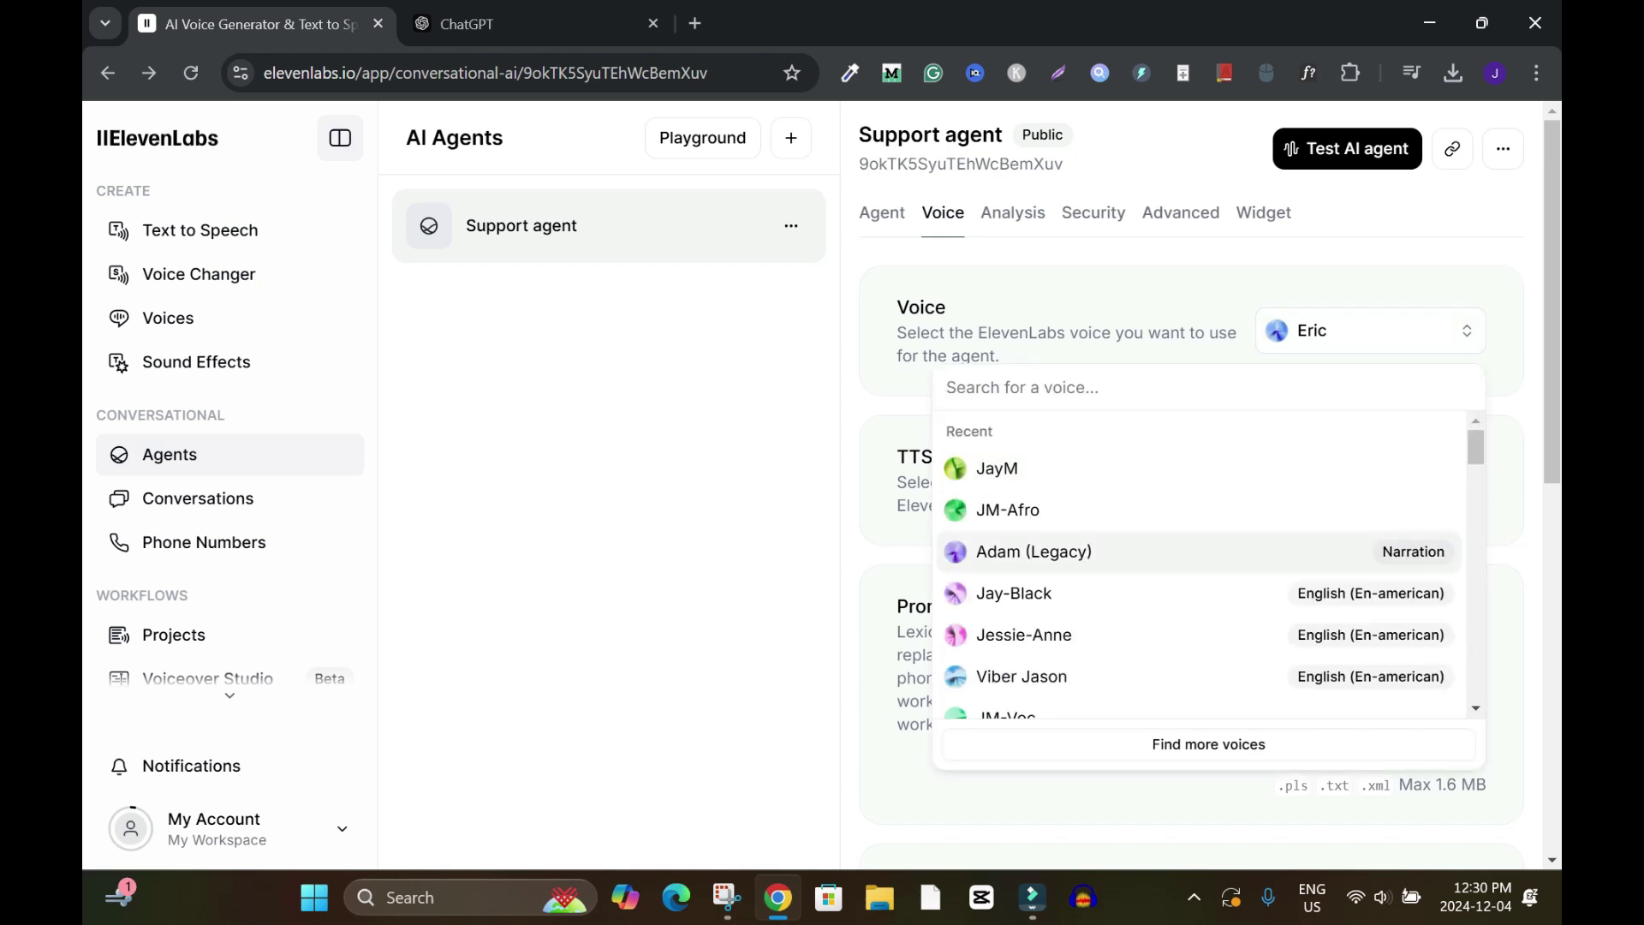
scroll(1199, 565, "down", 4)
scroll(1199, 552, "up", 5)
type("adam")
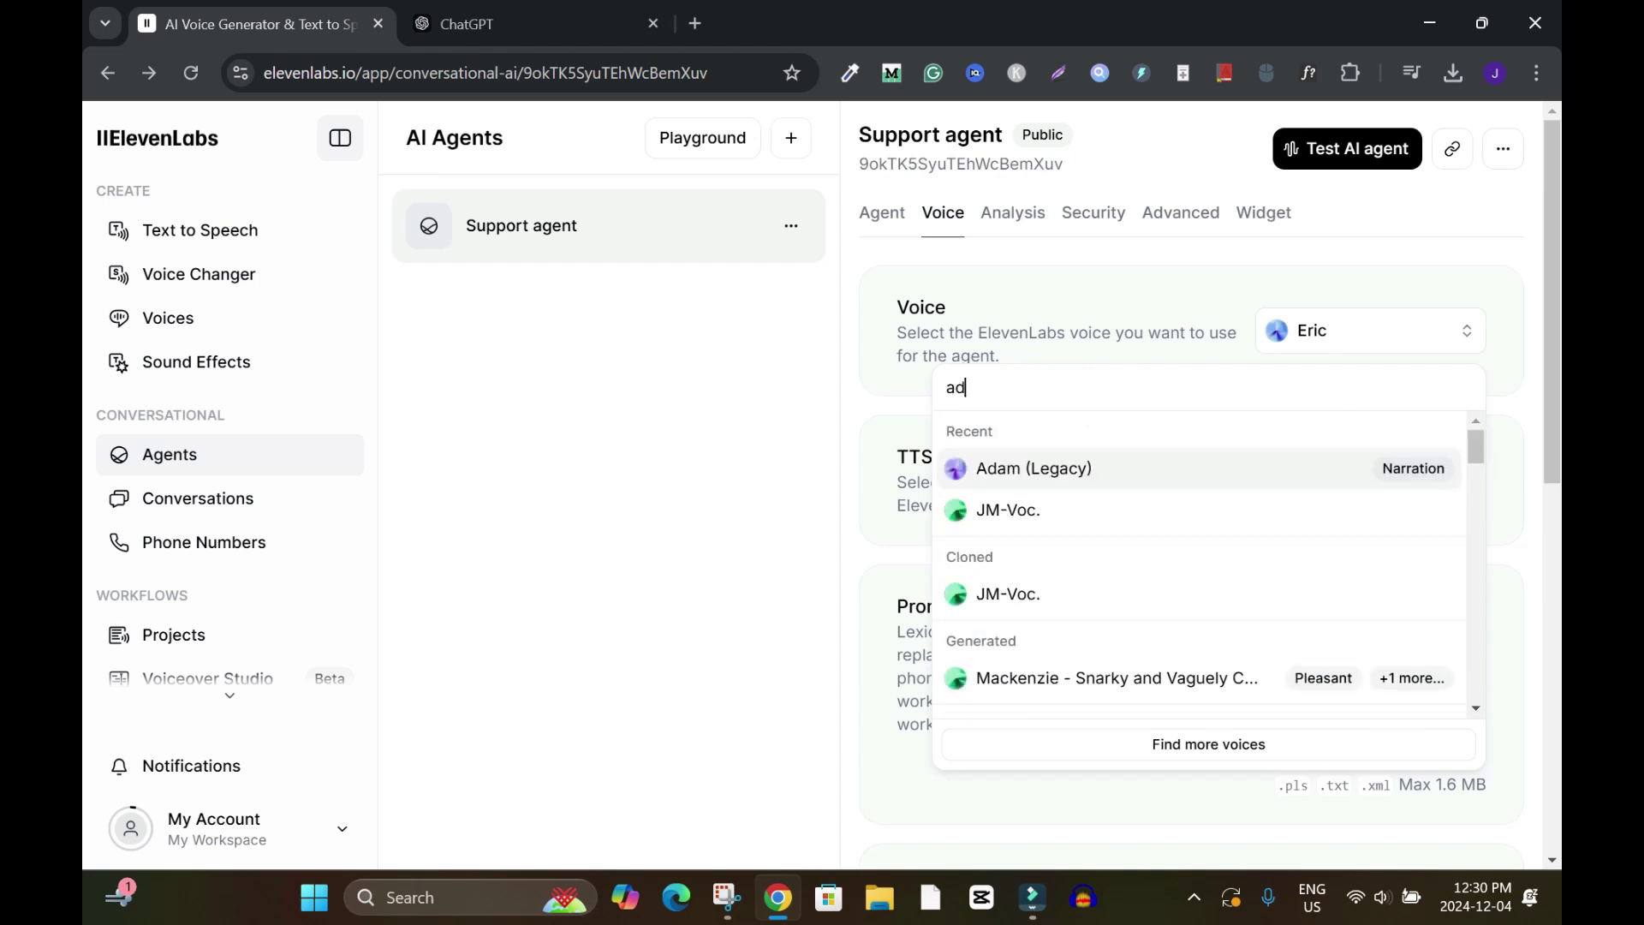
key("BackSpace")
key("BackSpace")
key("BackSpace")
key("BackSpace")
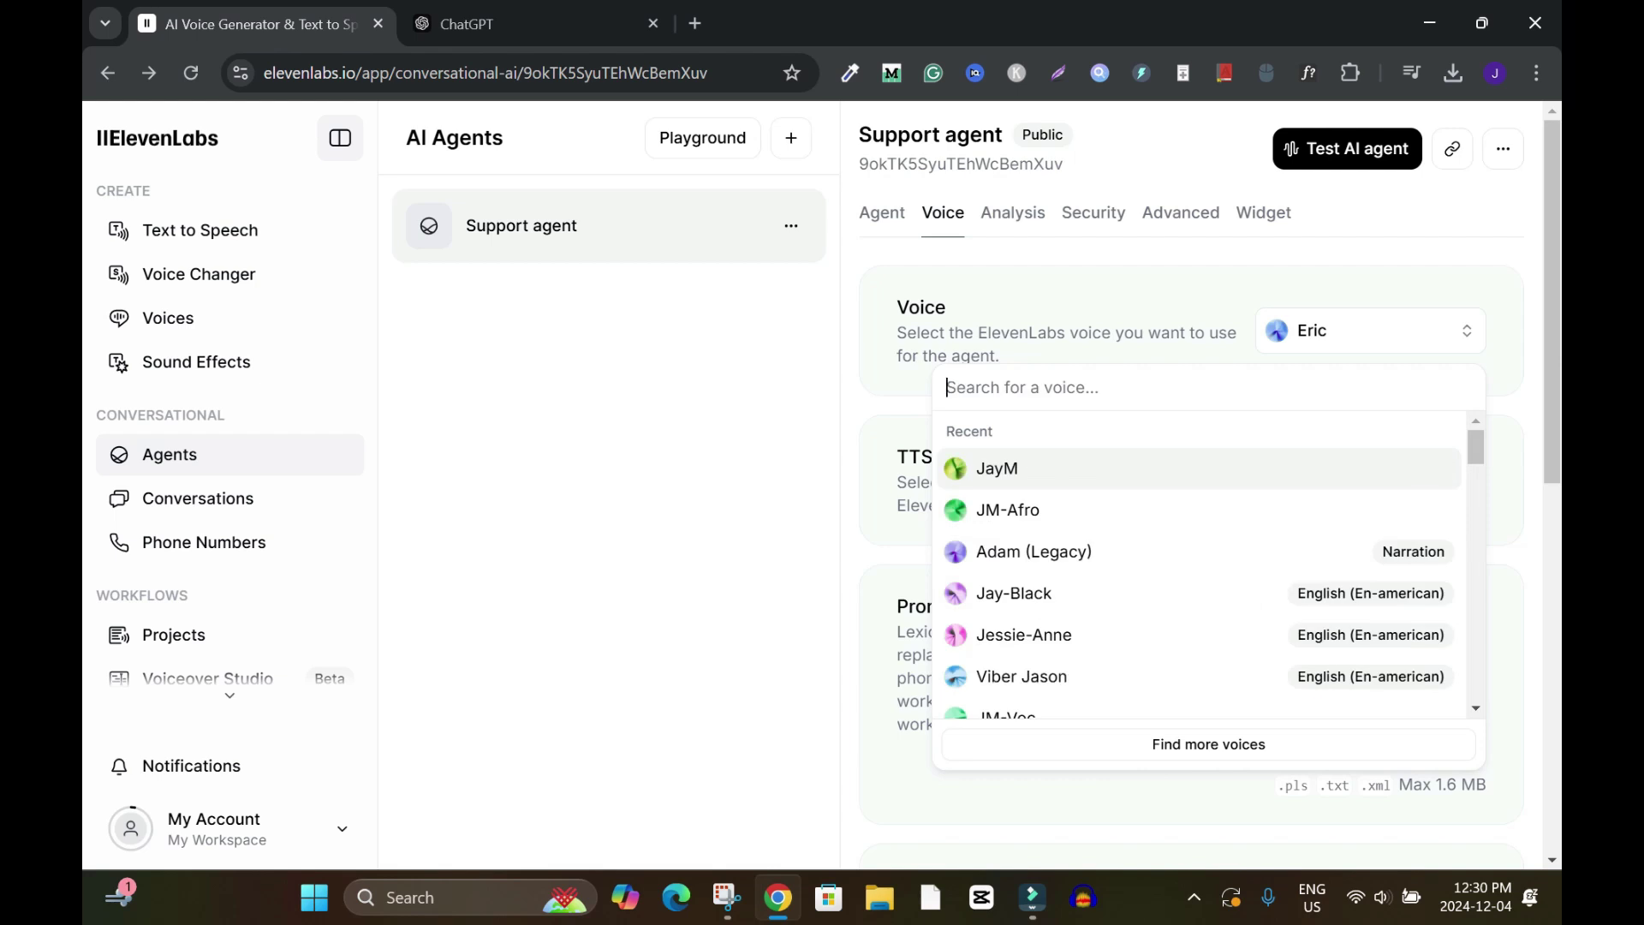
- Preview the JayM voice and set it as the agent's voice
key("Down")
key("Down")
key("Down")
key("Down")
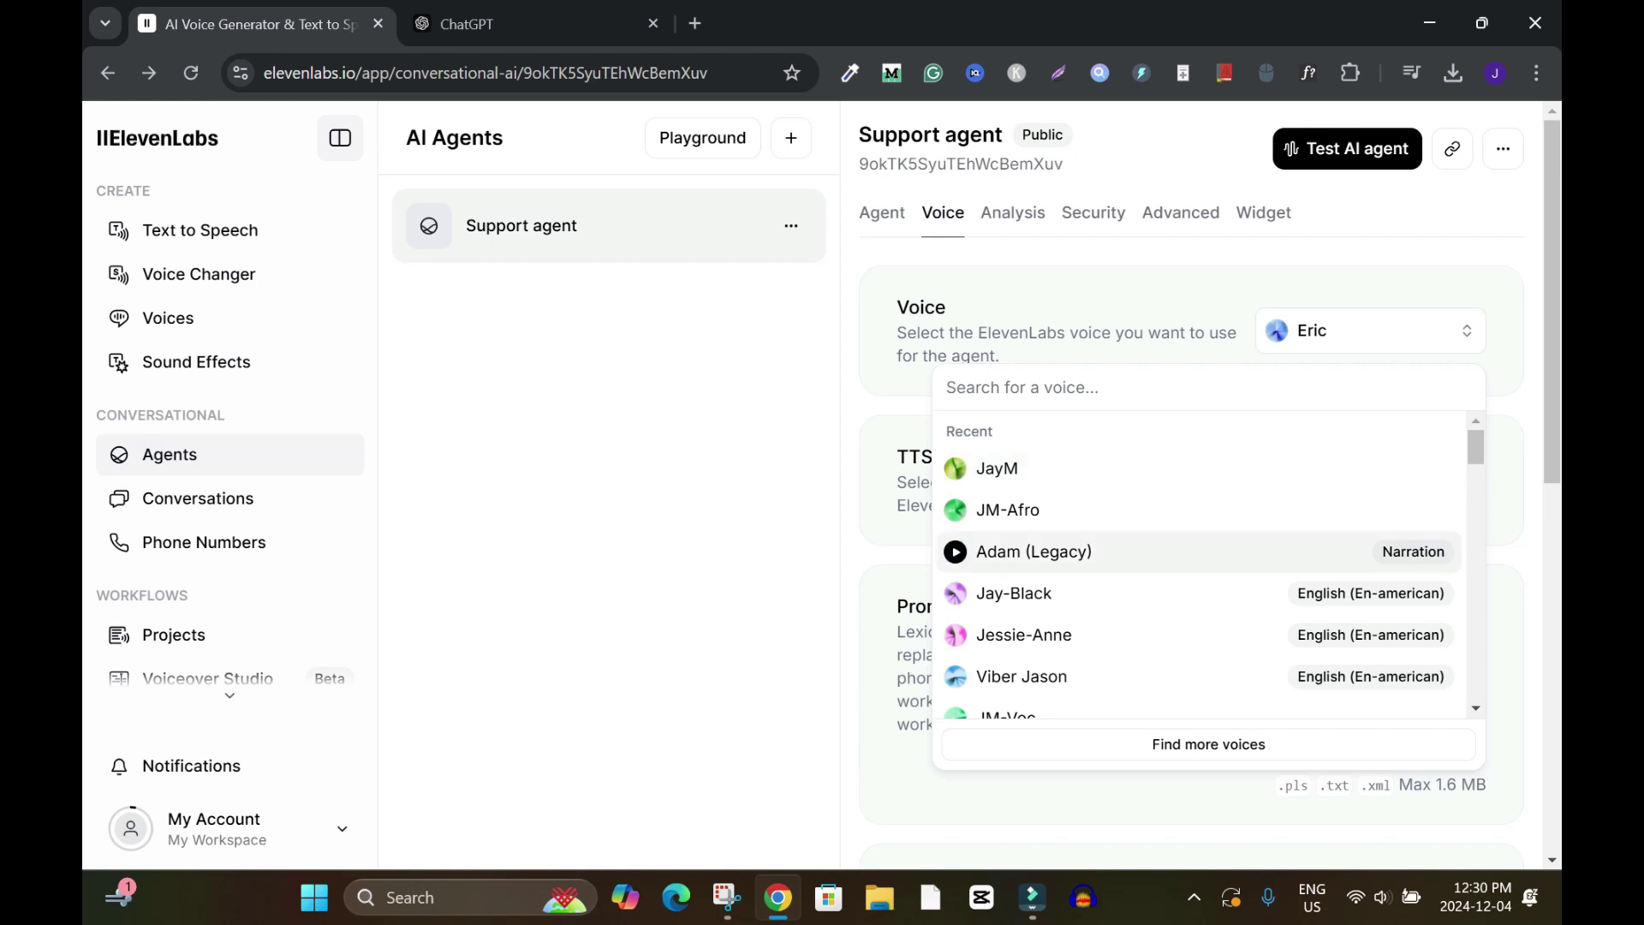
key("Down")
key("Up")
key("Up")
key("Up")
key("Up")
key("Up")
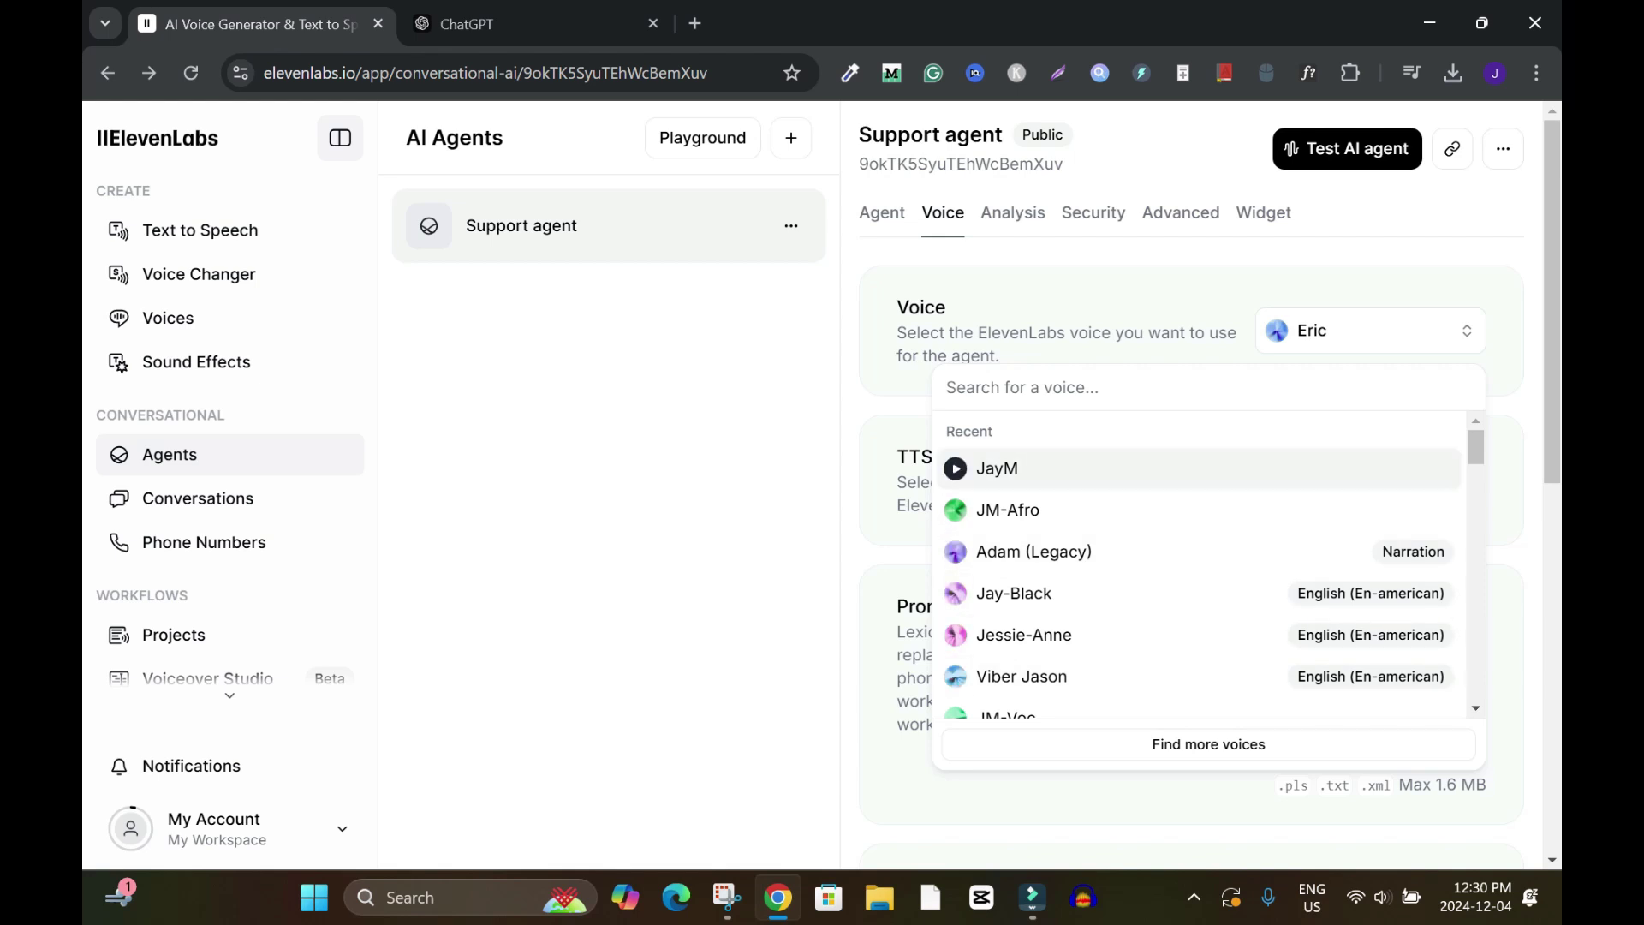
left_click(956, 469)
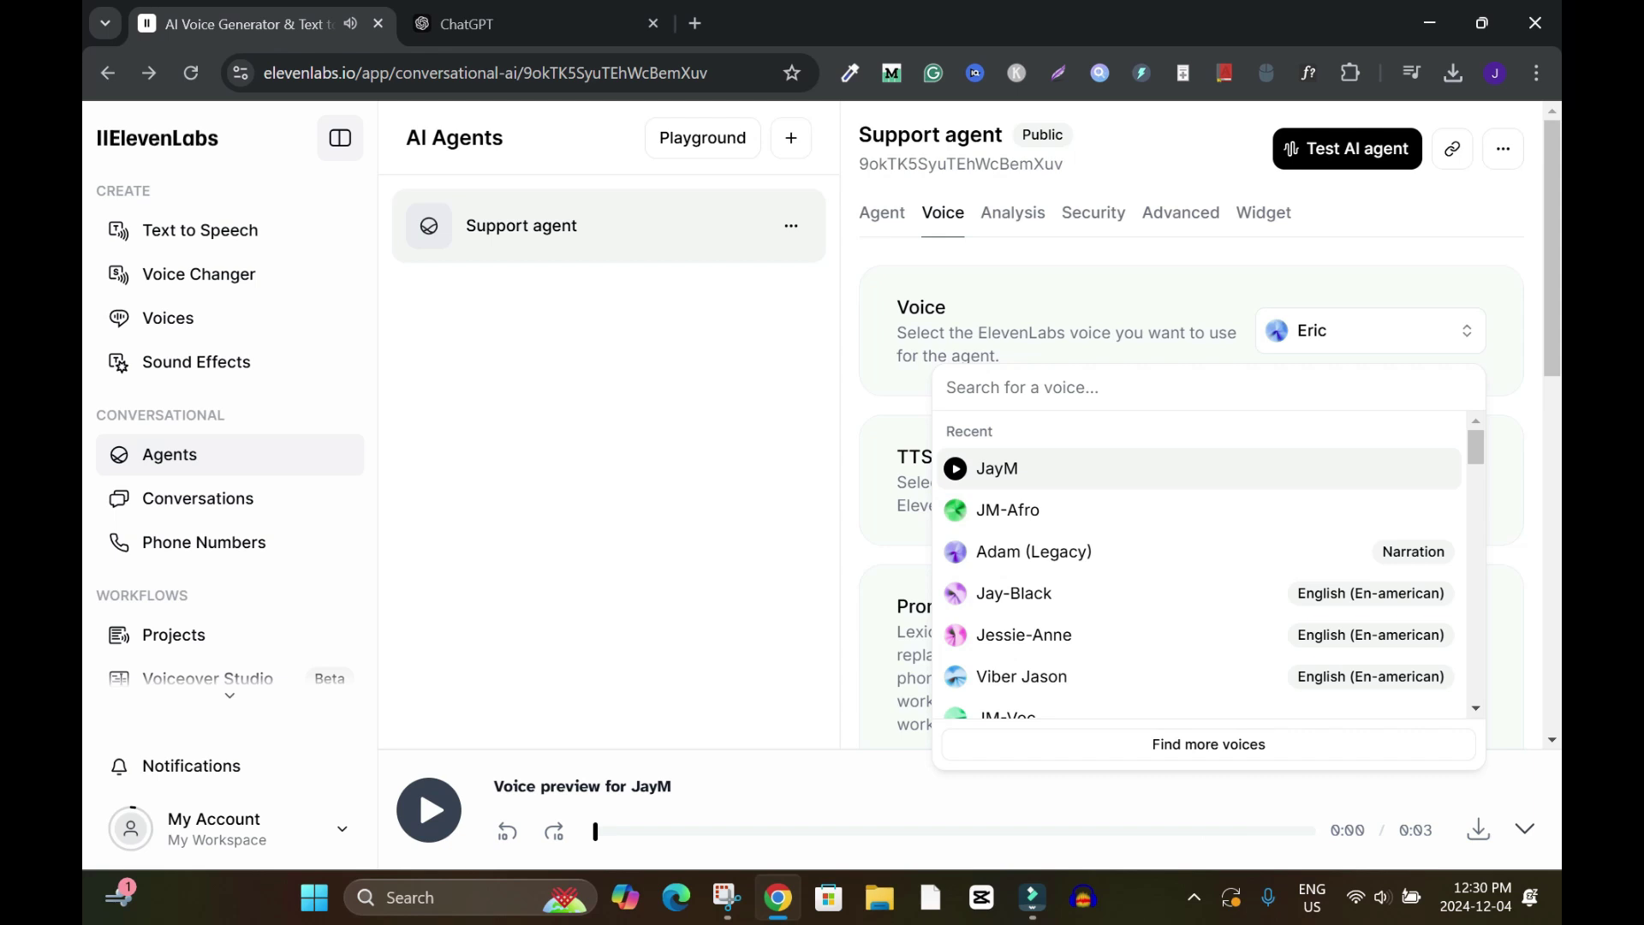
key("Return")
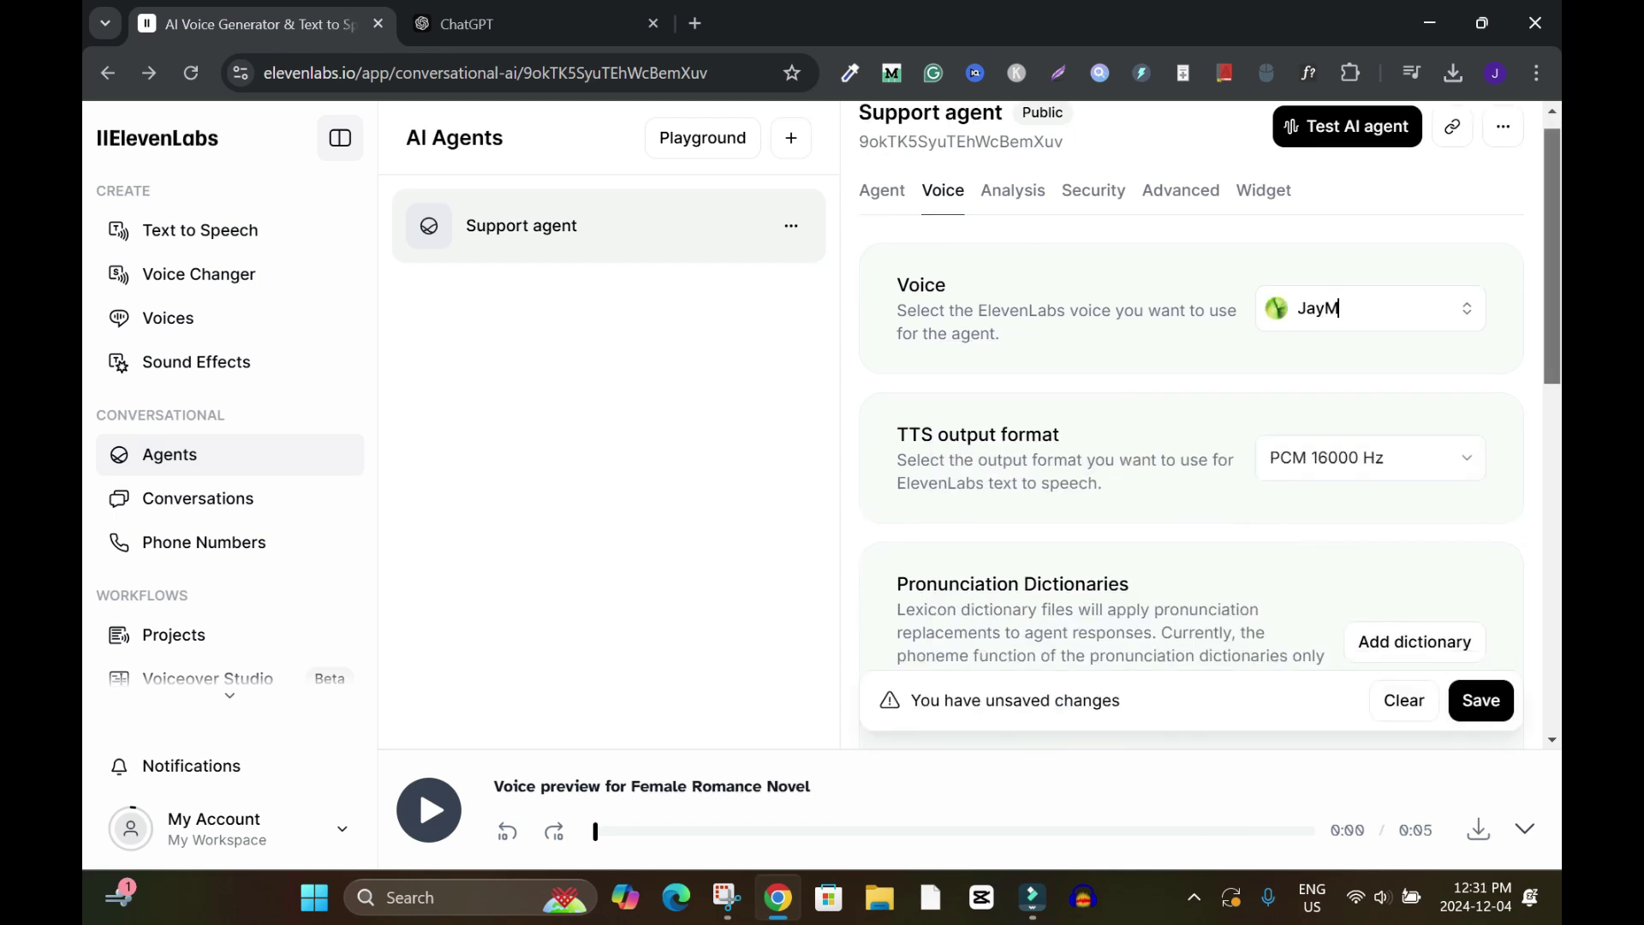
- Review the remaining voice settings, including output format and pronunciation dictionaries, and save the agent's voice change
scroll(1210, 386, "down", 2)
scroll(1199, 428, "down", 10)
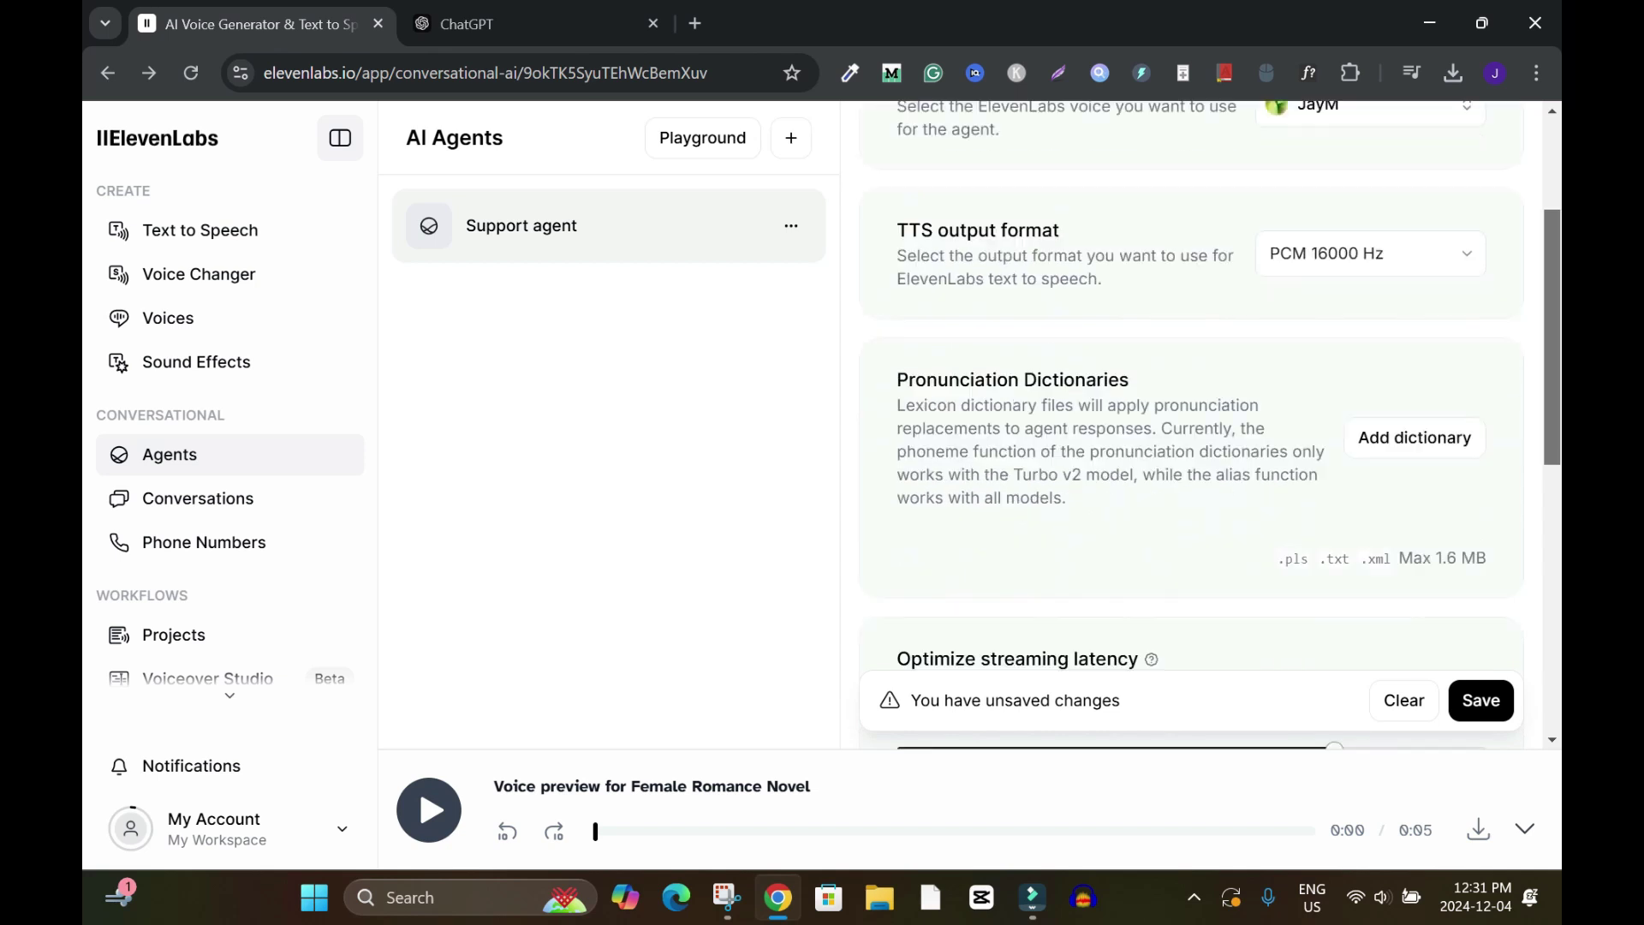
left_click(1477, 586)
scroll(1199, 428, "up", 10)
- Examine the agent's evaluation criteria form and data collection item form, closing both without adding anything
left_click(1013, 213)
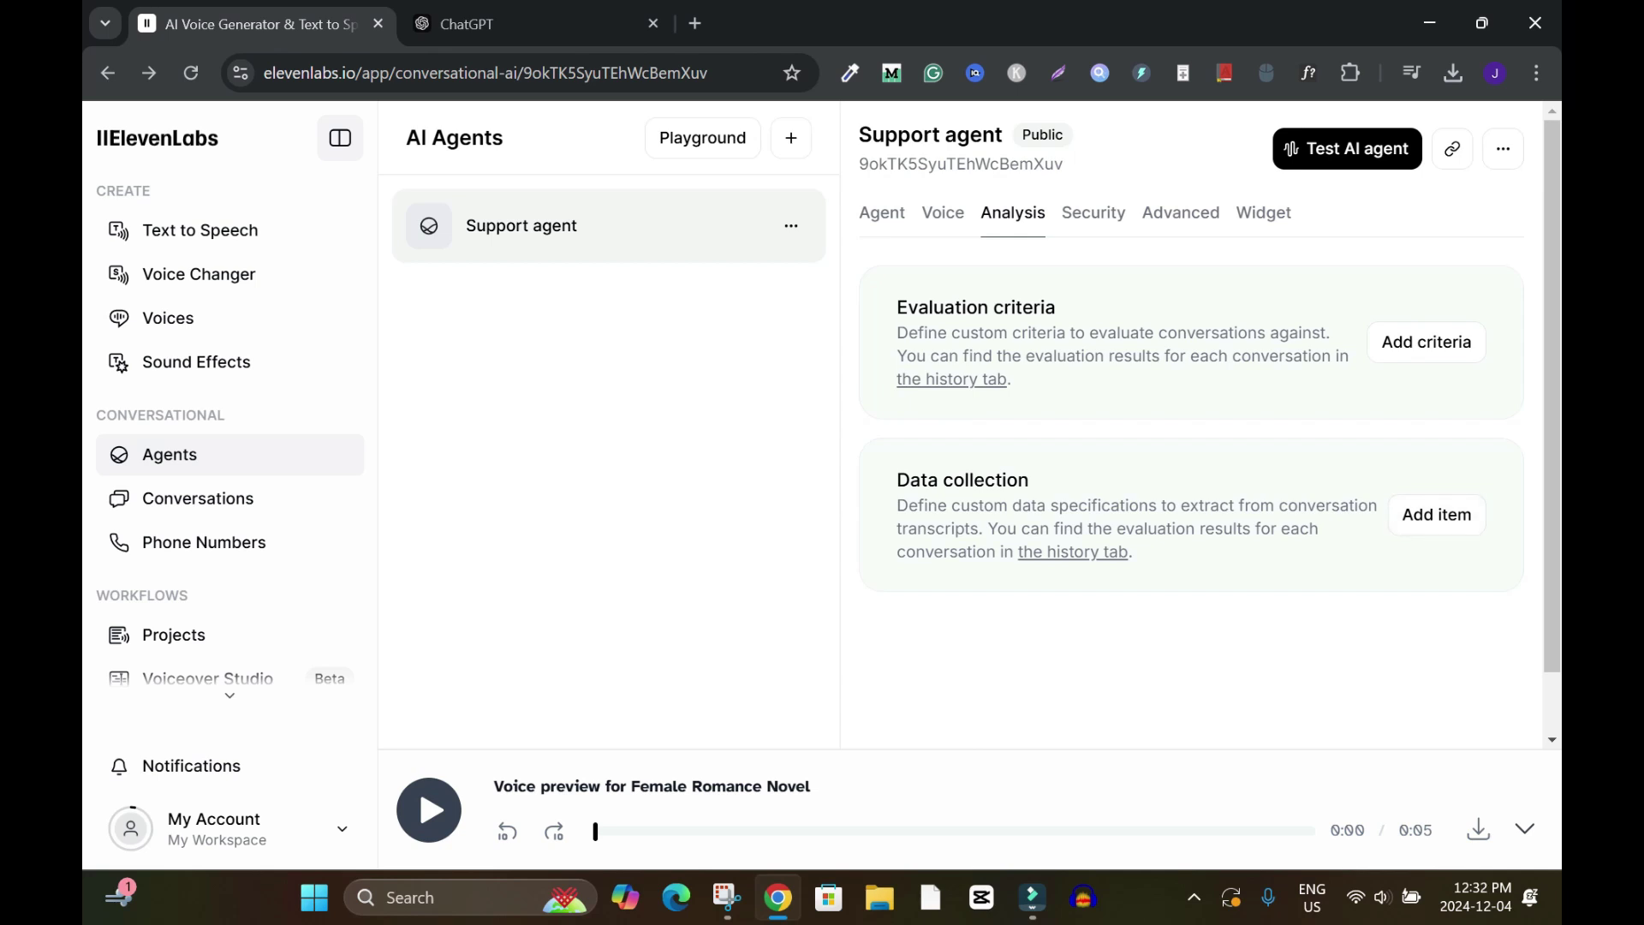
left_click(1427, 341)
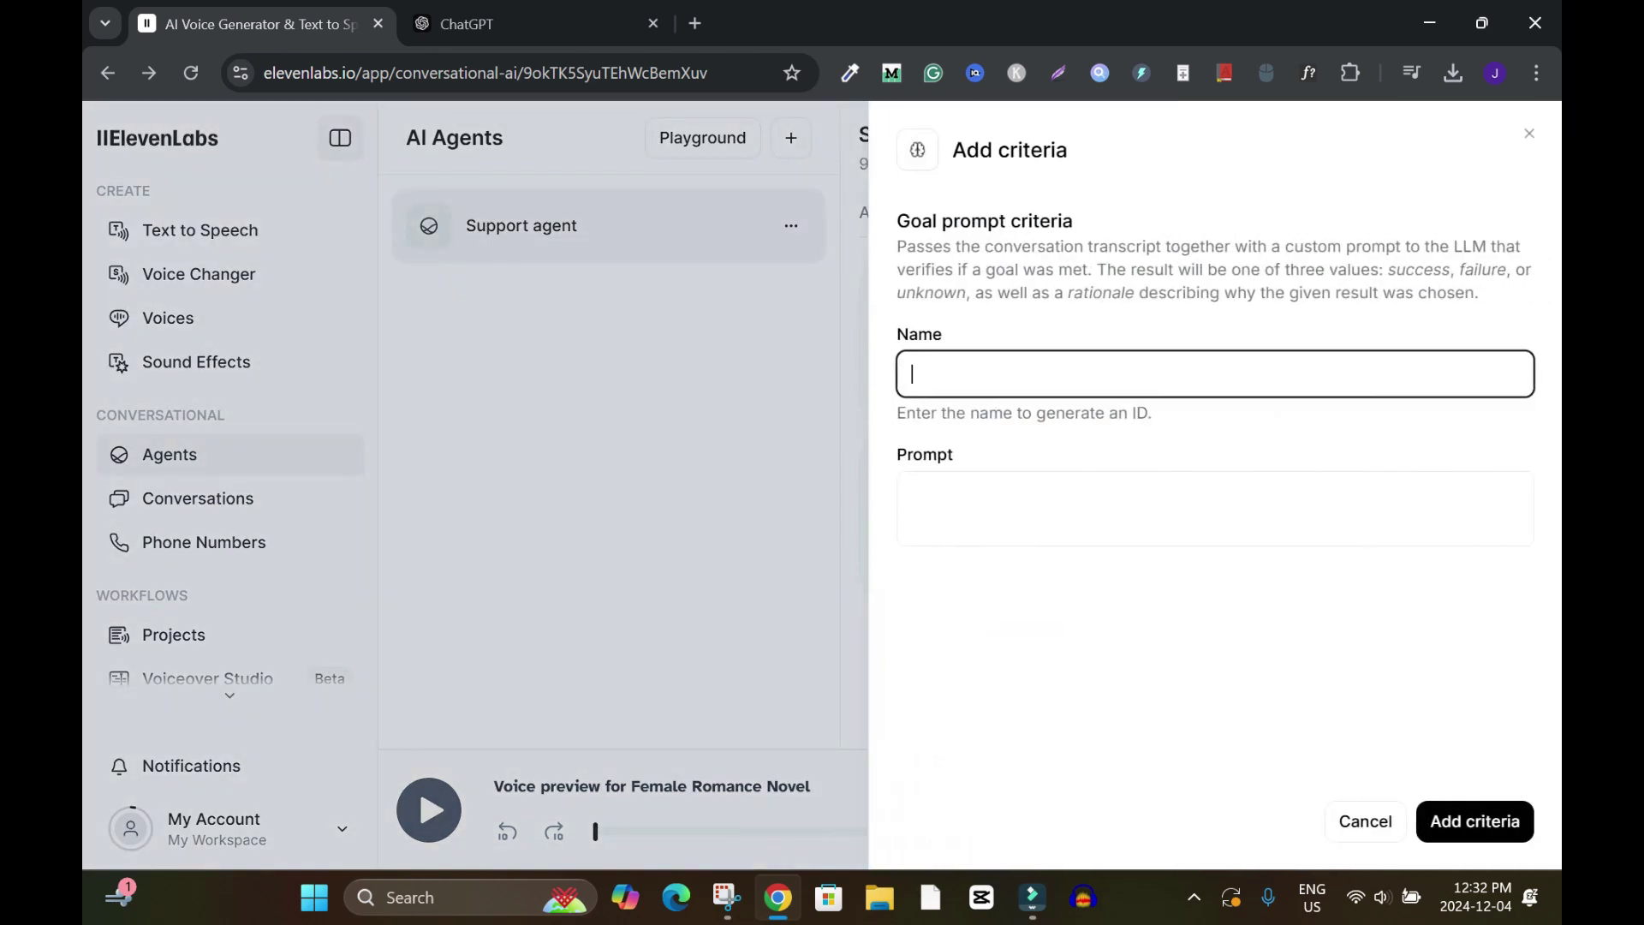
key("Escape")
left_click(1435, 513)
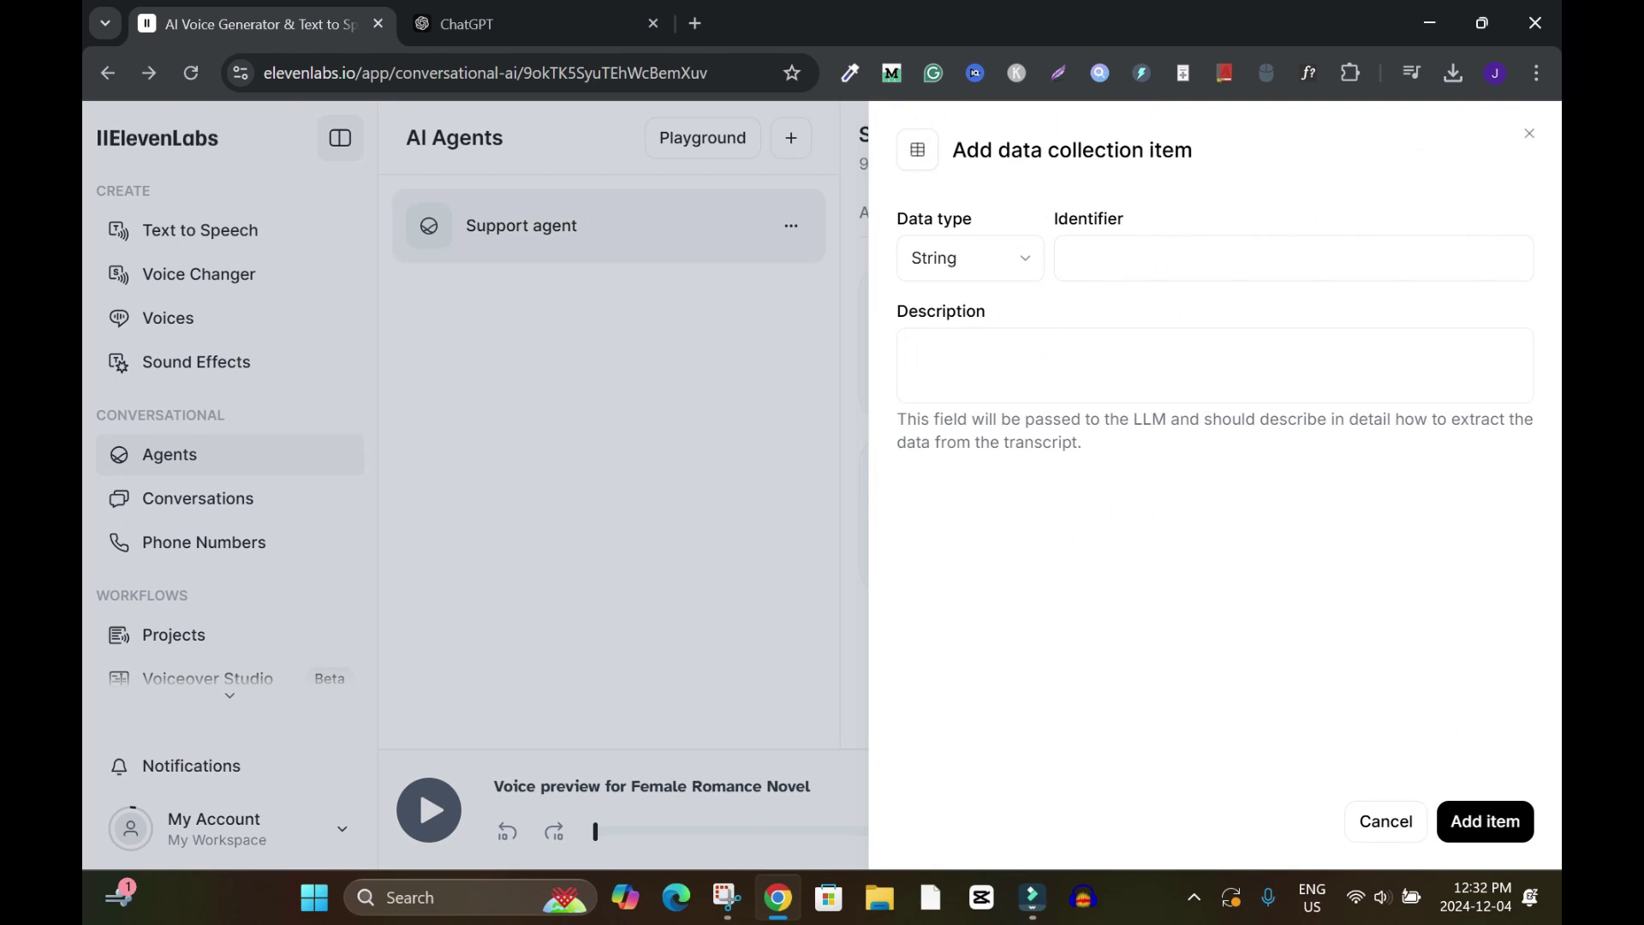
left_click(971, 258)
key("Escape")
key("Escape")
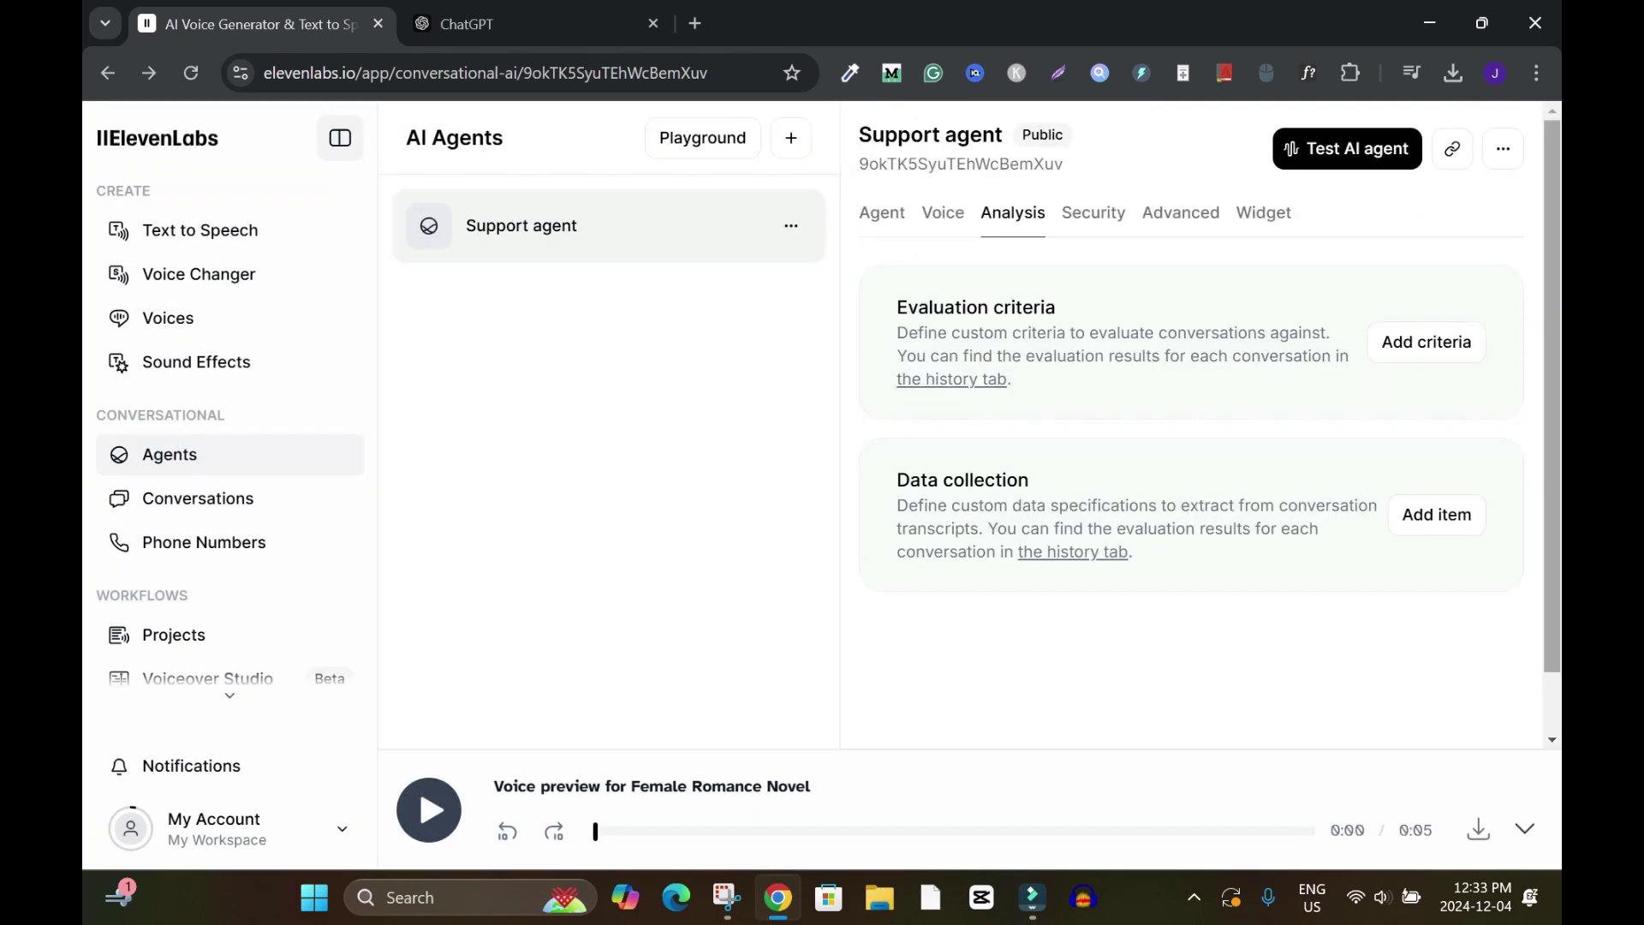
- Try out required authentication and the First message override in the agent's security settings, and turn both off again
left_click(1094, 213)
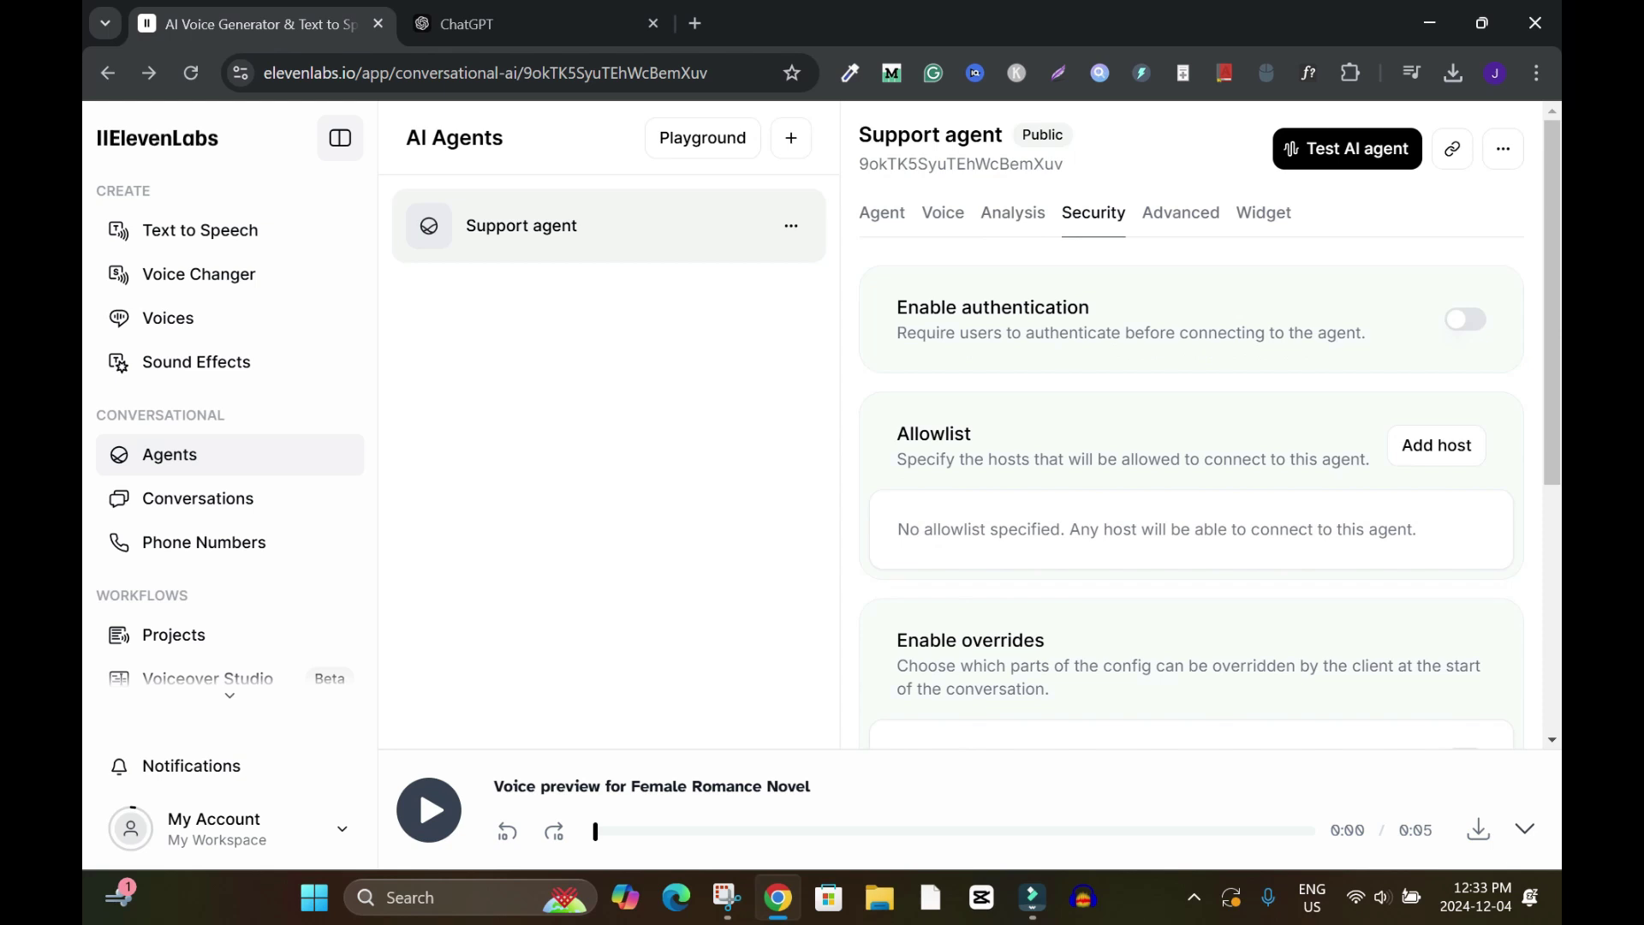
left_click(1465, 319)
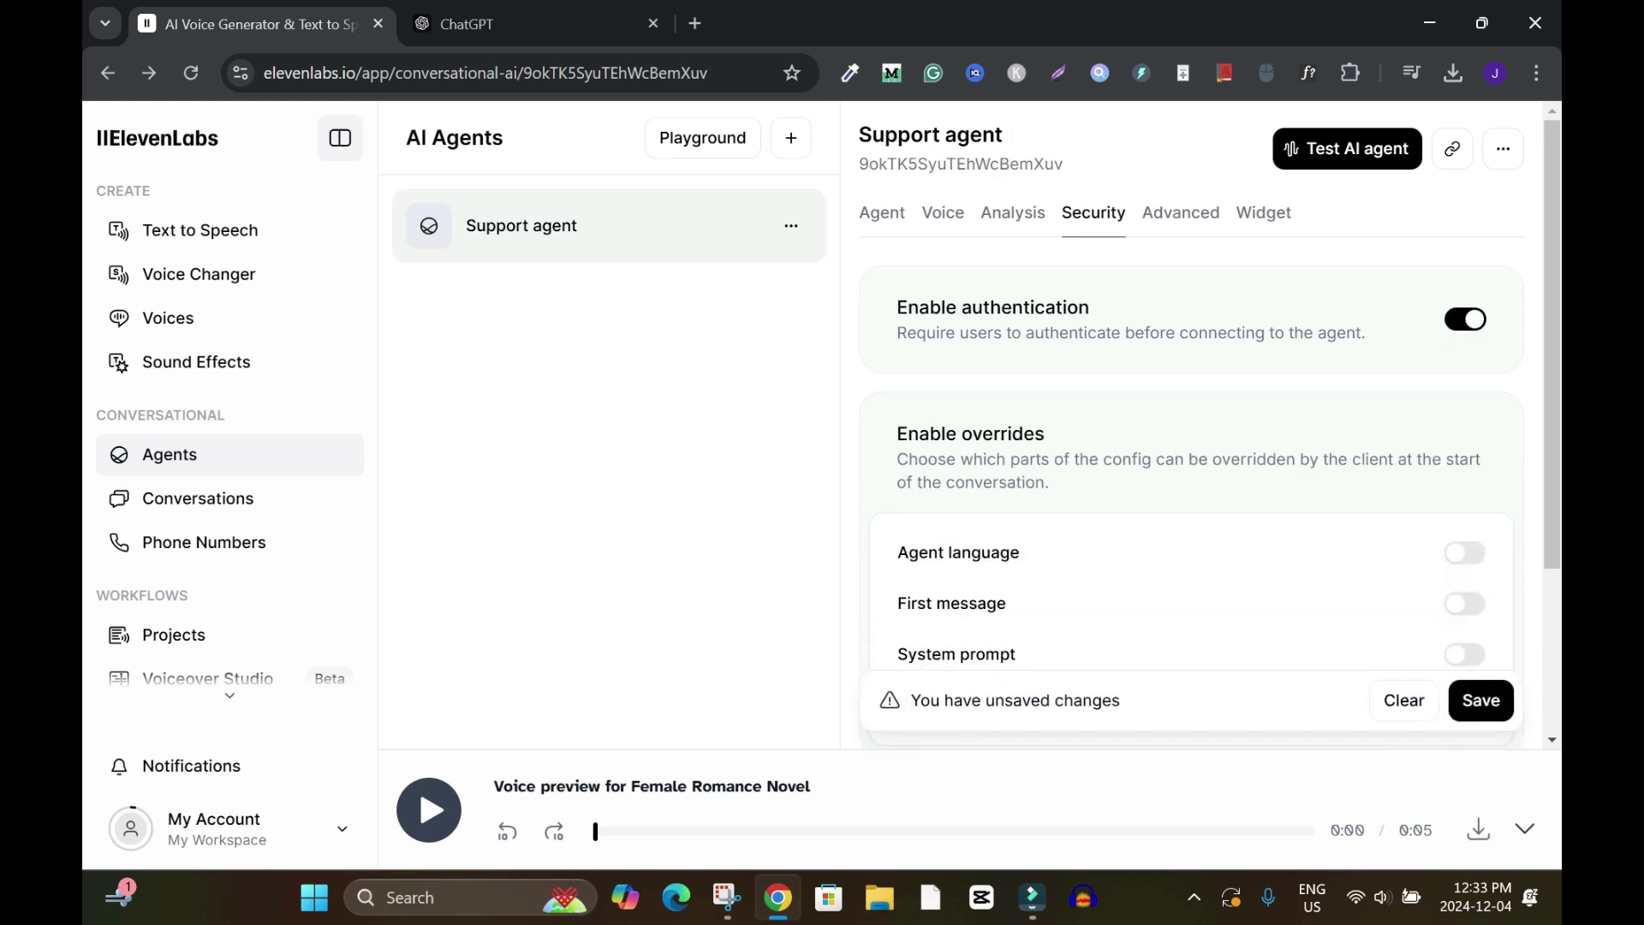
left_click_drag(1553, 257, 1553, 395)
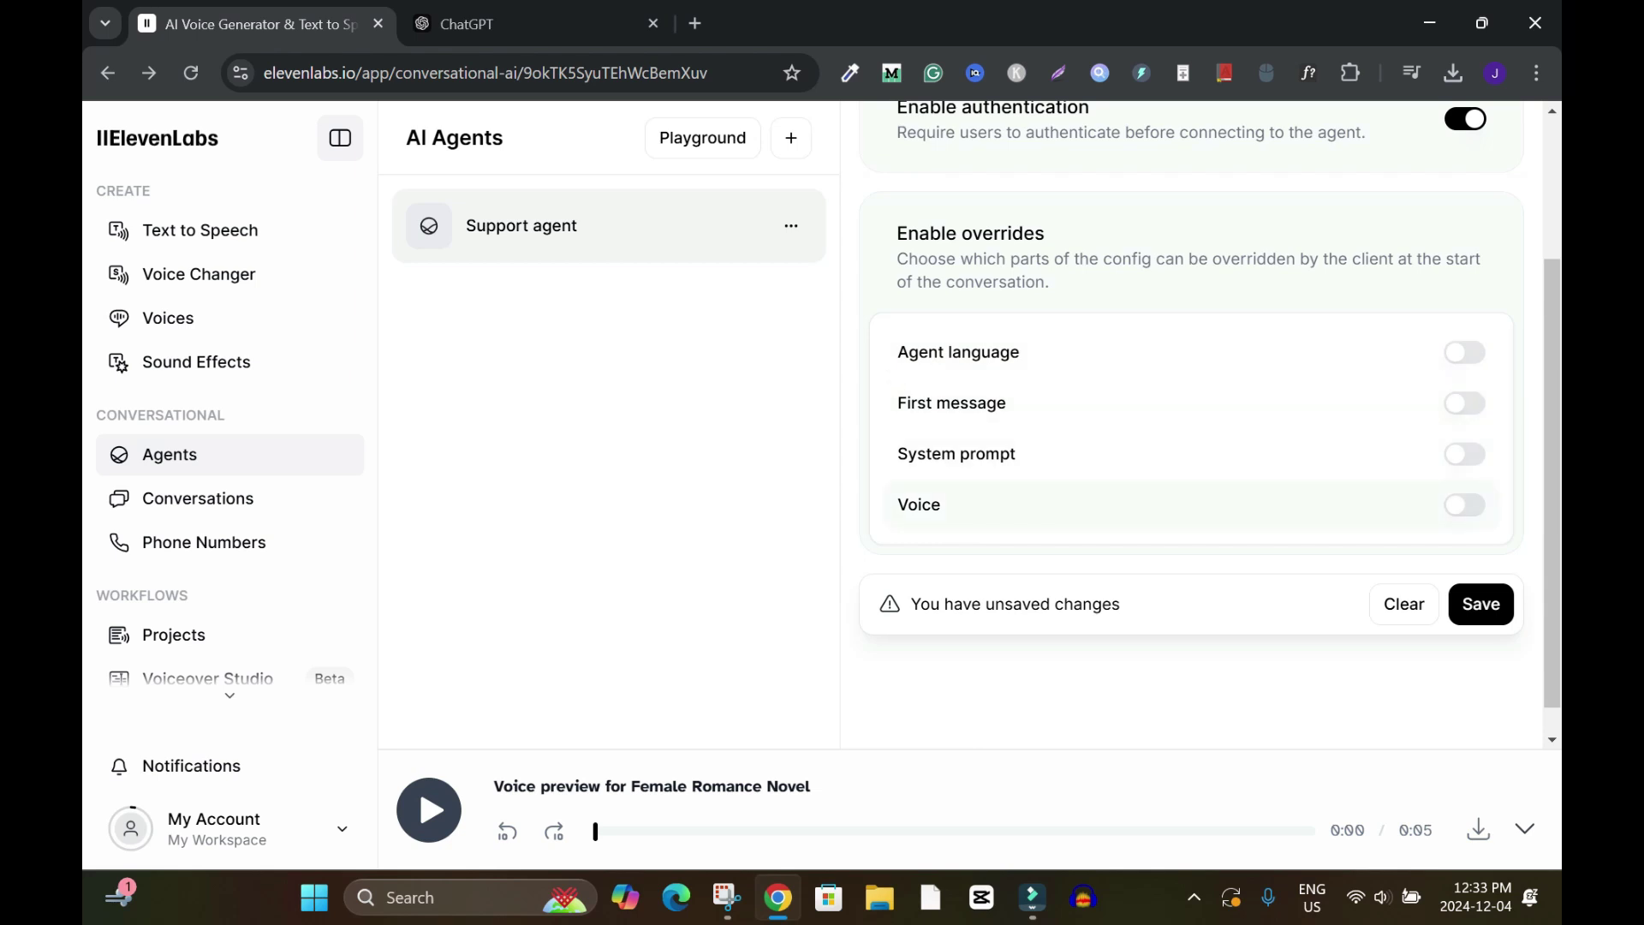
left_click(1465, 402)
left_click(1465, 403)
left_click_drag(1553, 480, 1553, 343)
left_click(1465, 319)
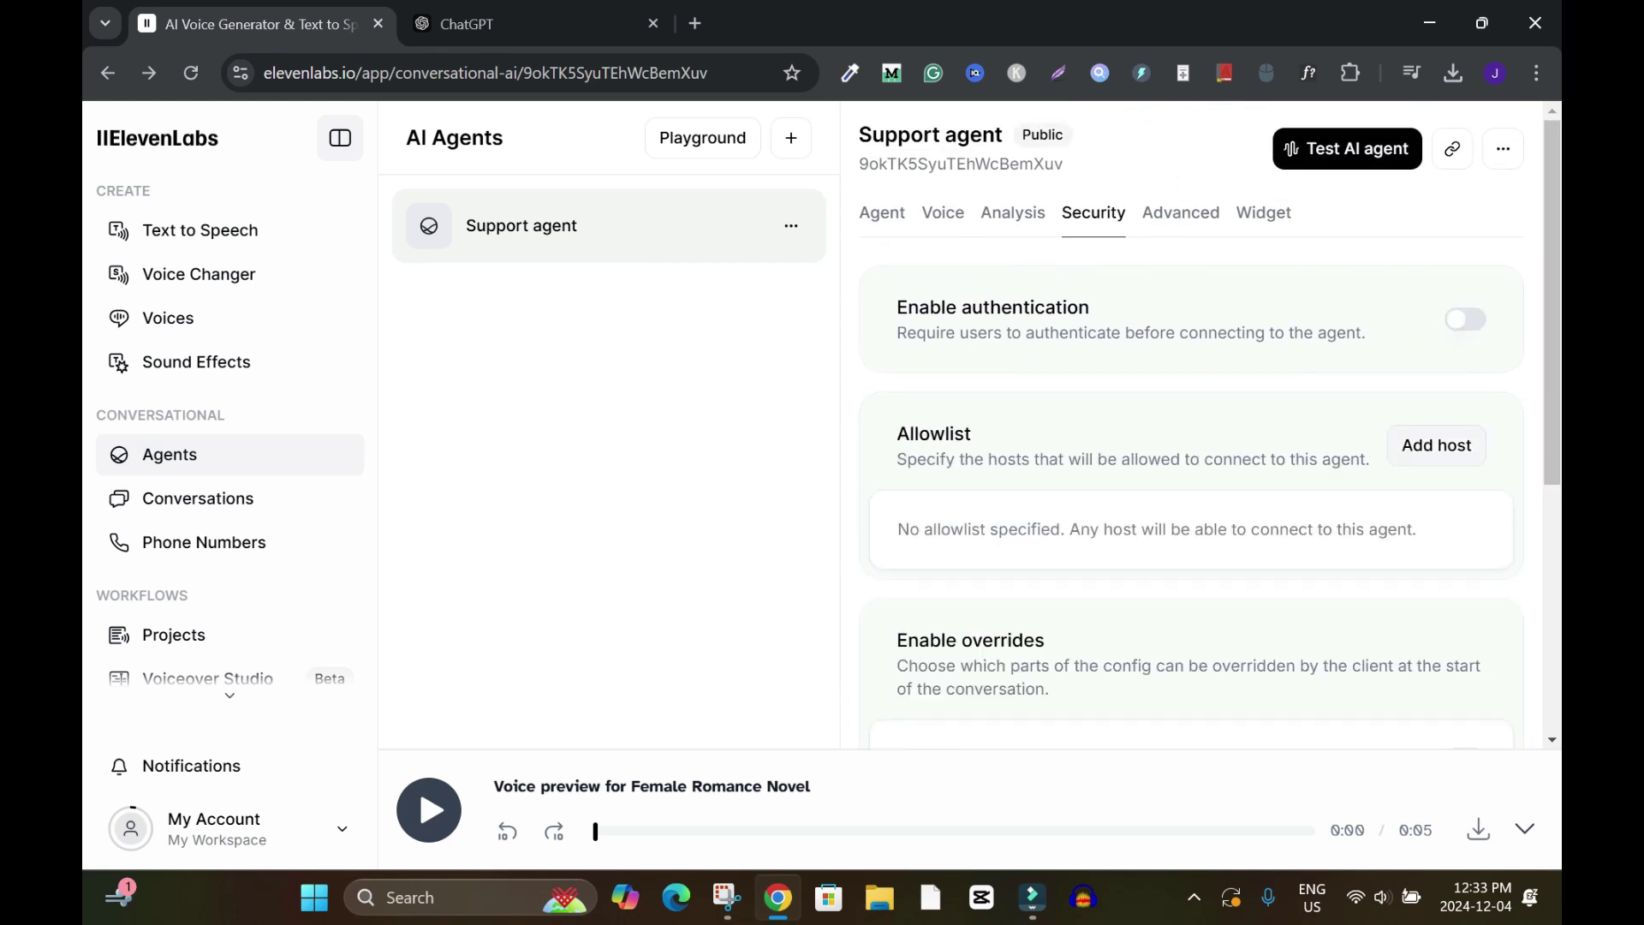
left_click(1465, 319)
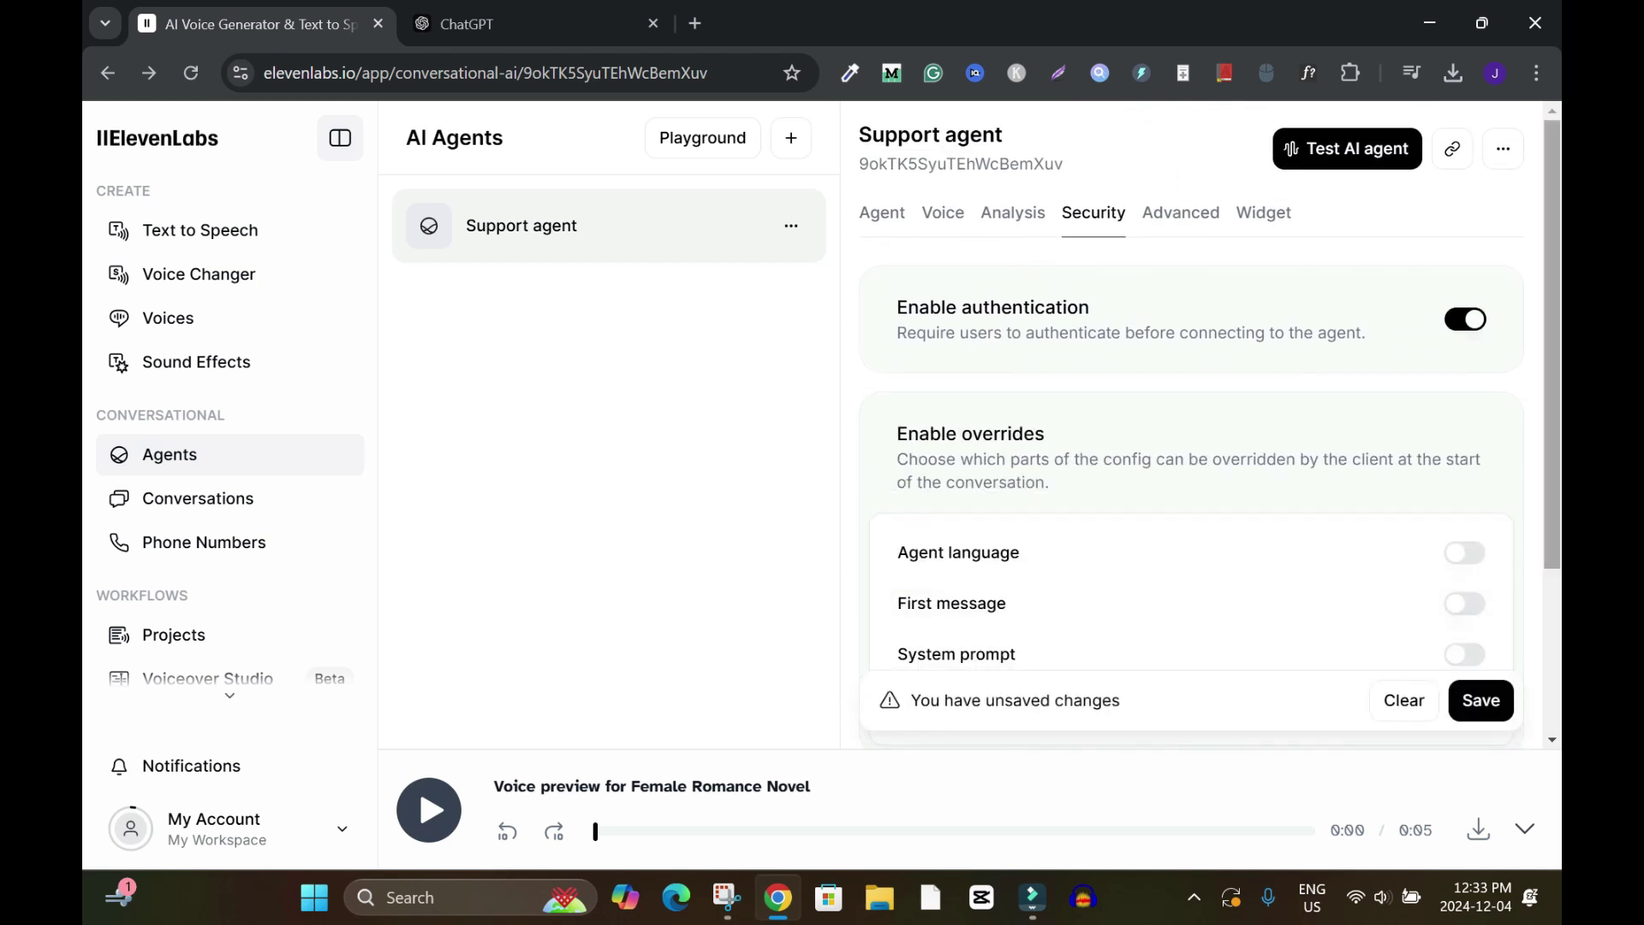
left_click(1465, 319)
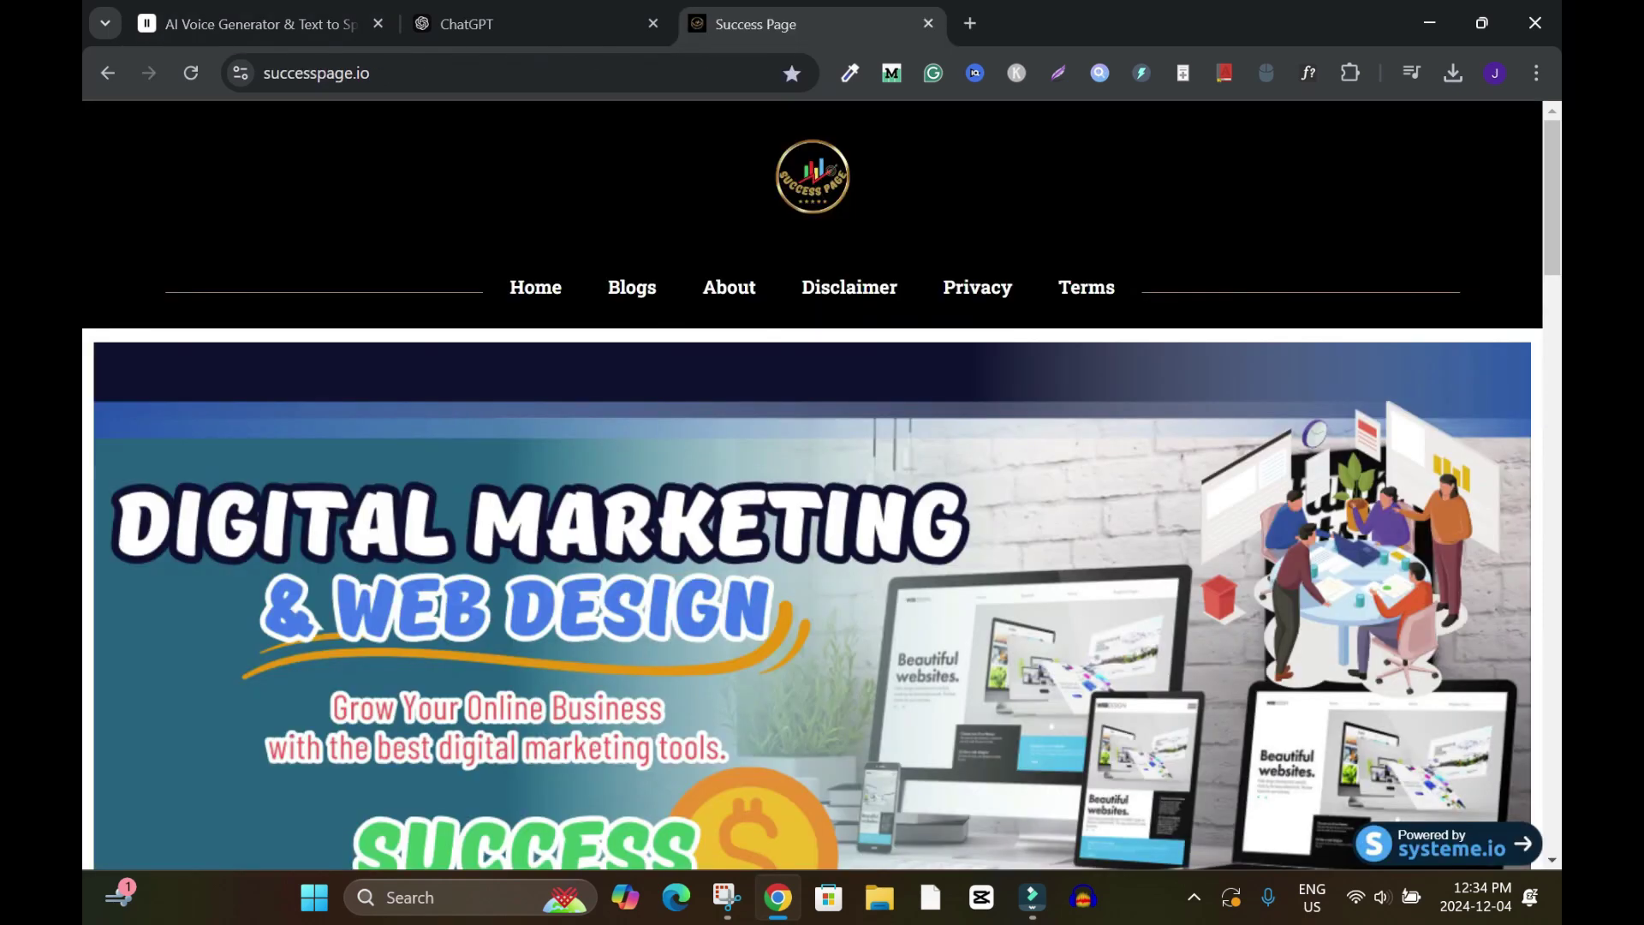
mouse_move(1552, 198)
left_mouse_down()
mouse_move(1553, 632)
mouse_move(1552, 206)
left_mouse_up()
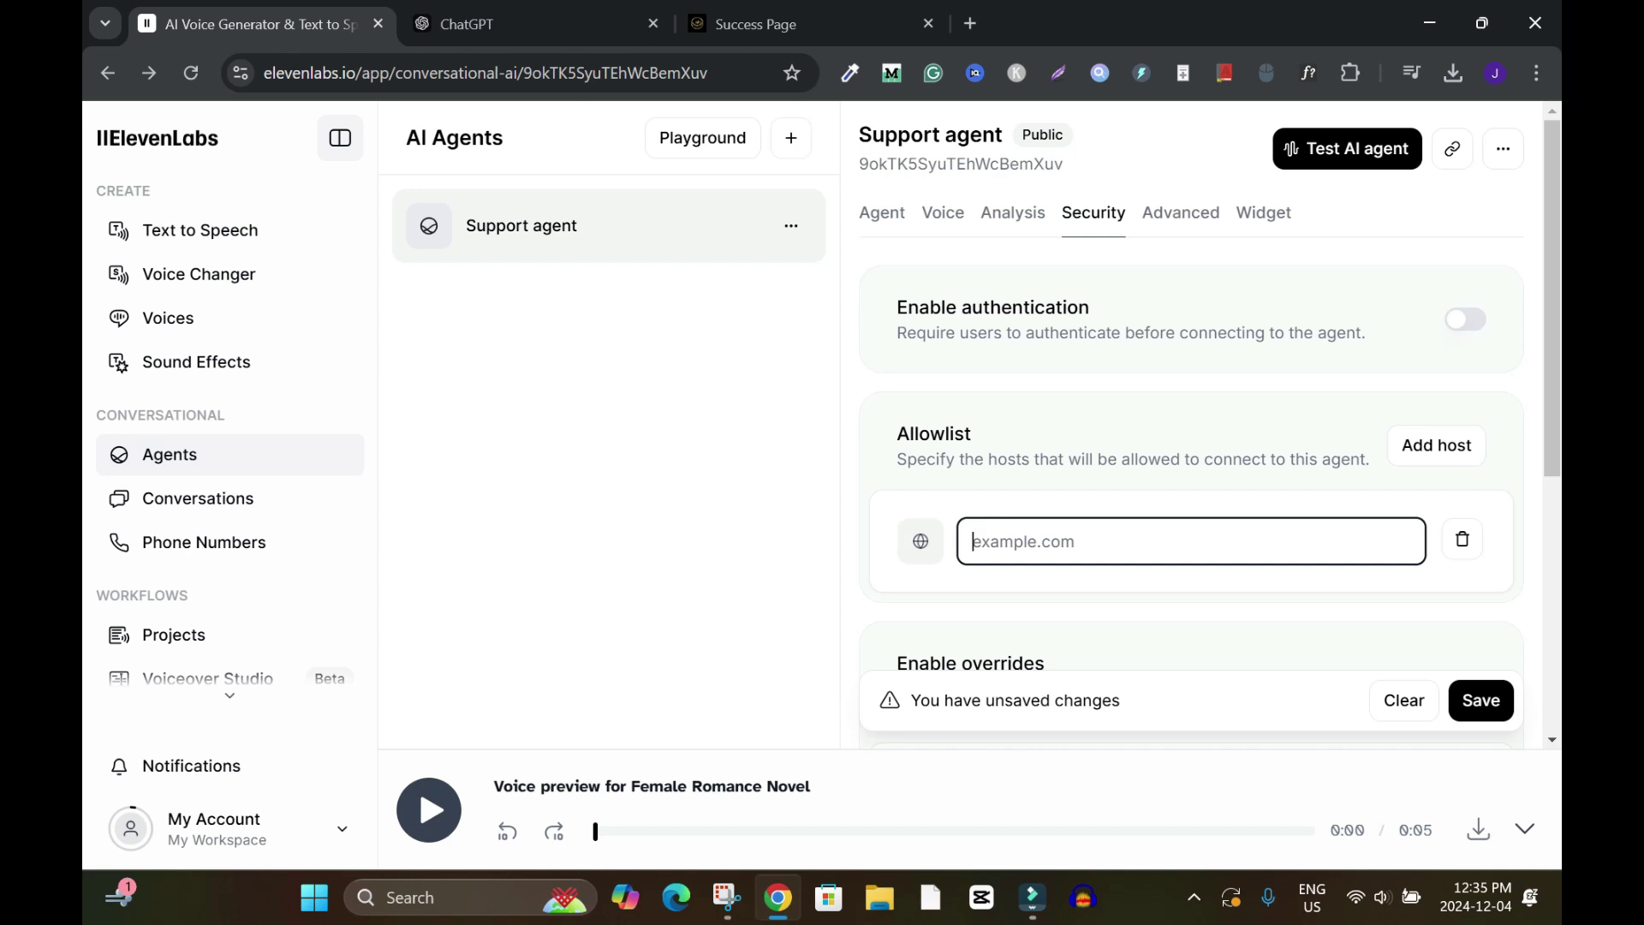
type("https://www.successpage.io/")
left_click(1482, 701)
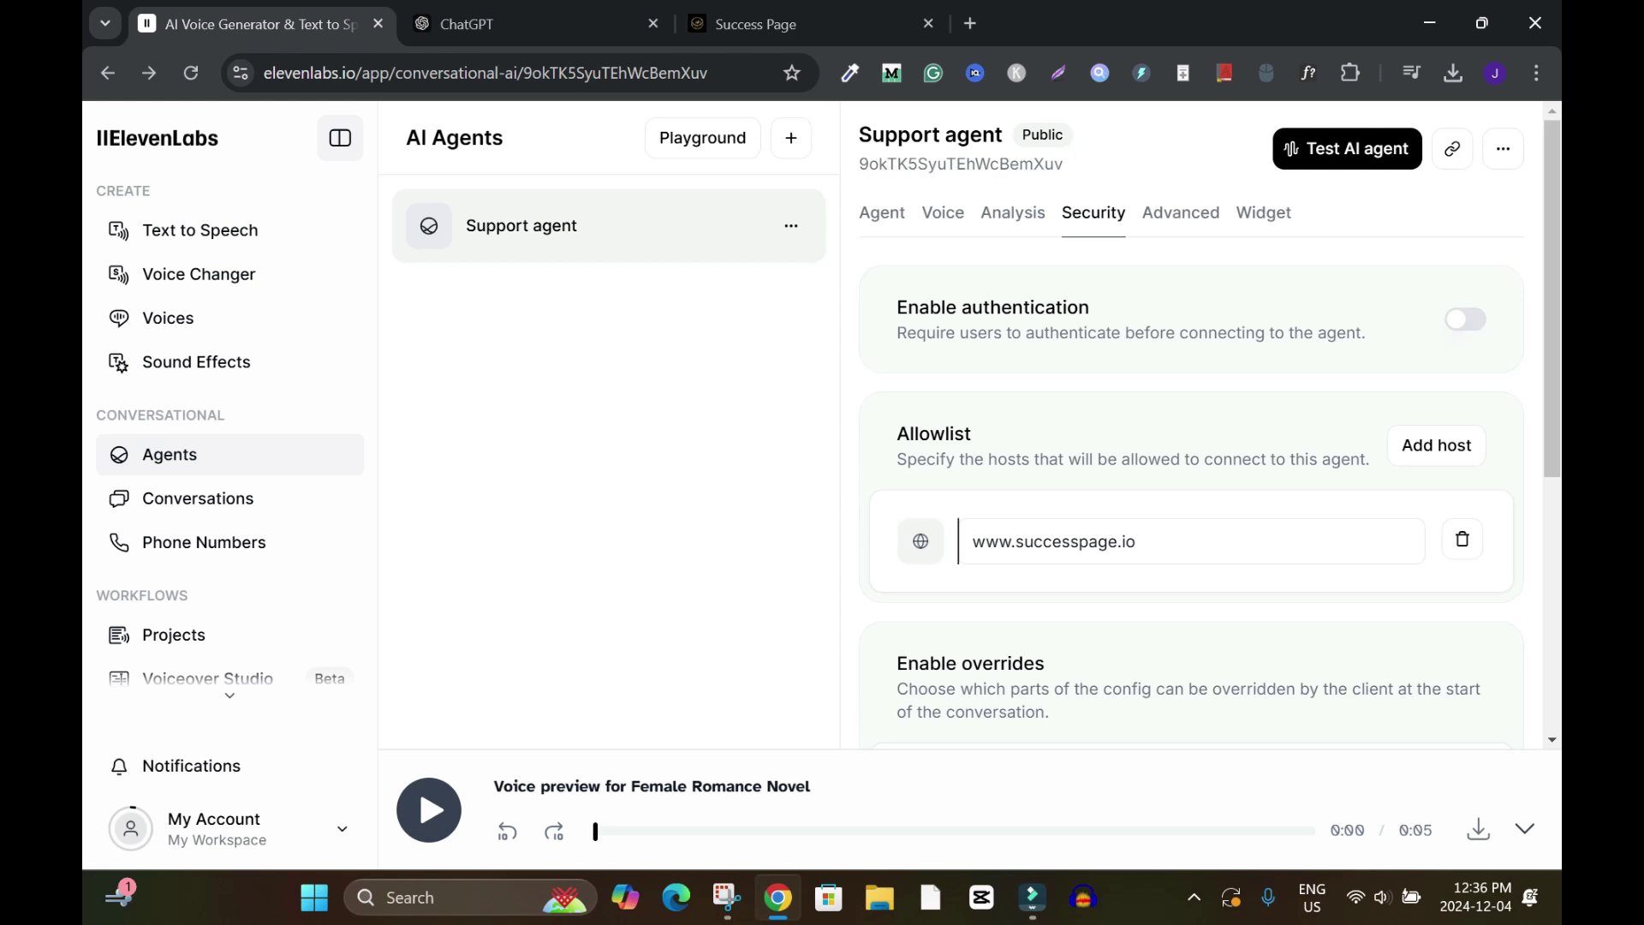
- Examine the security override options and the advanced settings, including turn timeout, maximum conversation duration, keywords, input audio format and client events
scroll(1199, 428, "down", 3)
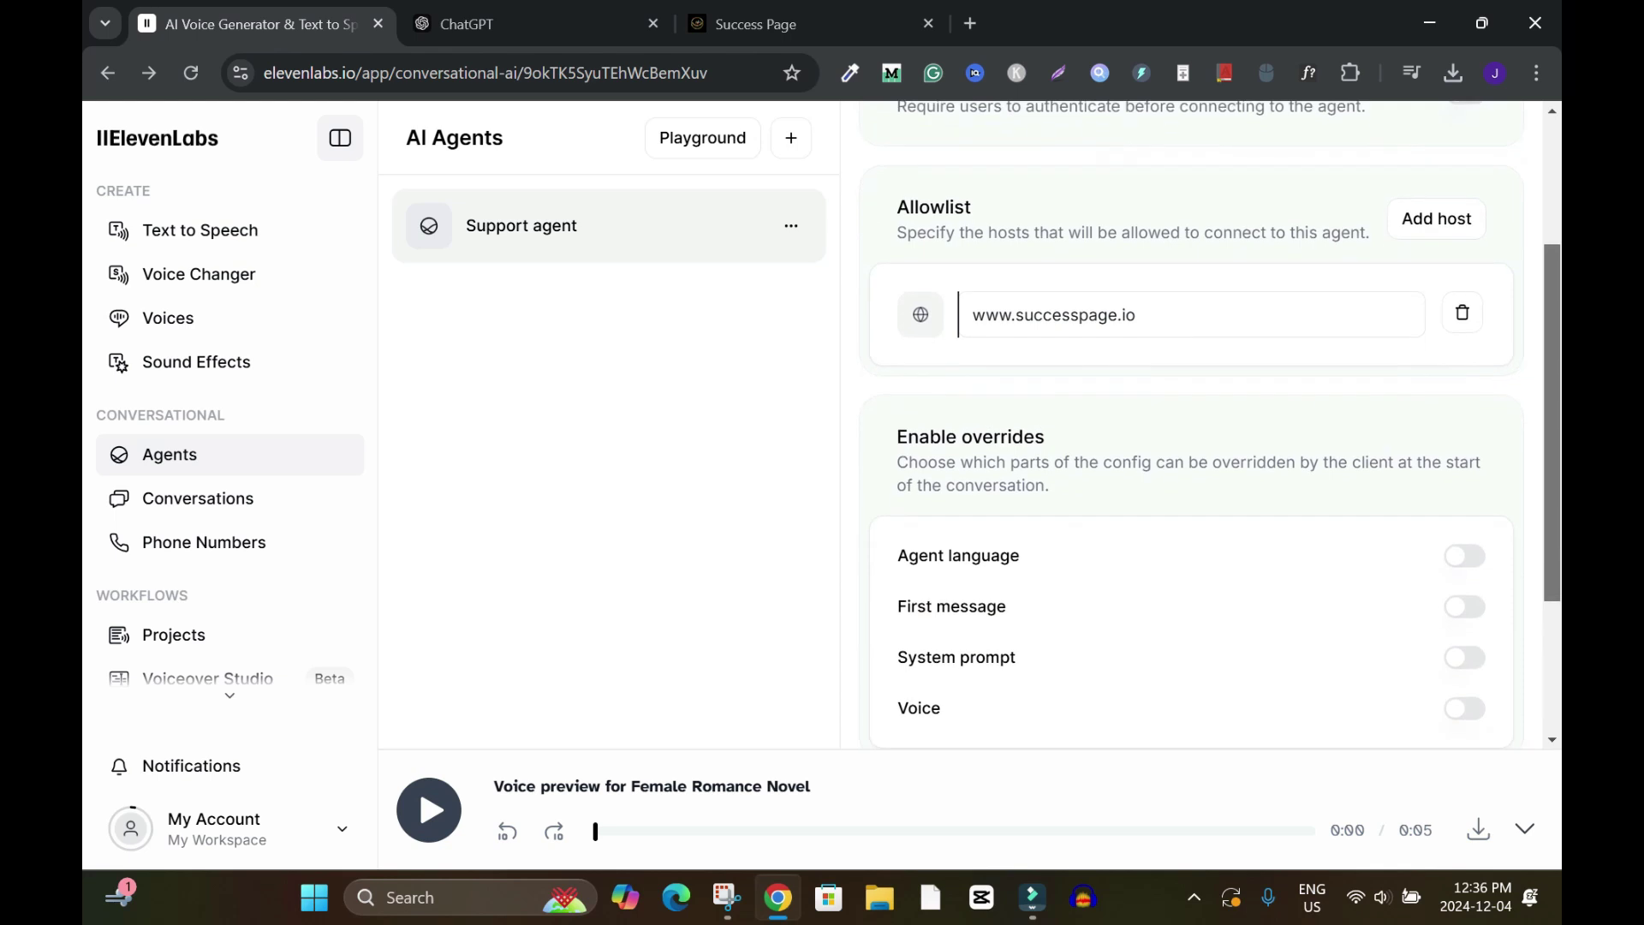
scroll(1199, 429, "down", 1)
scroll(1199, 428, "up", 6)
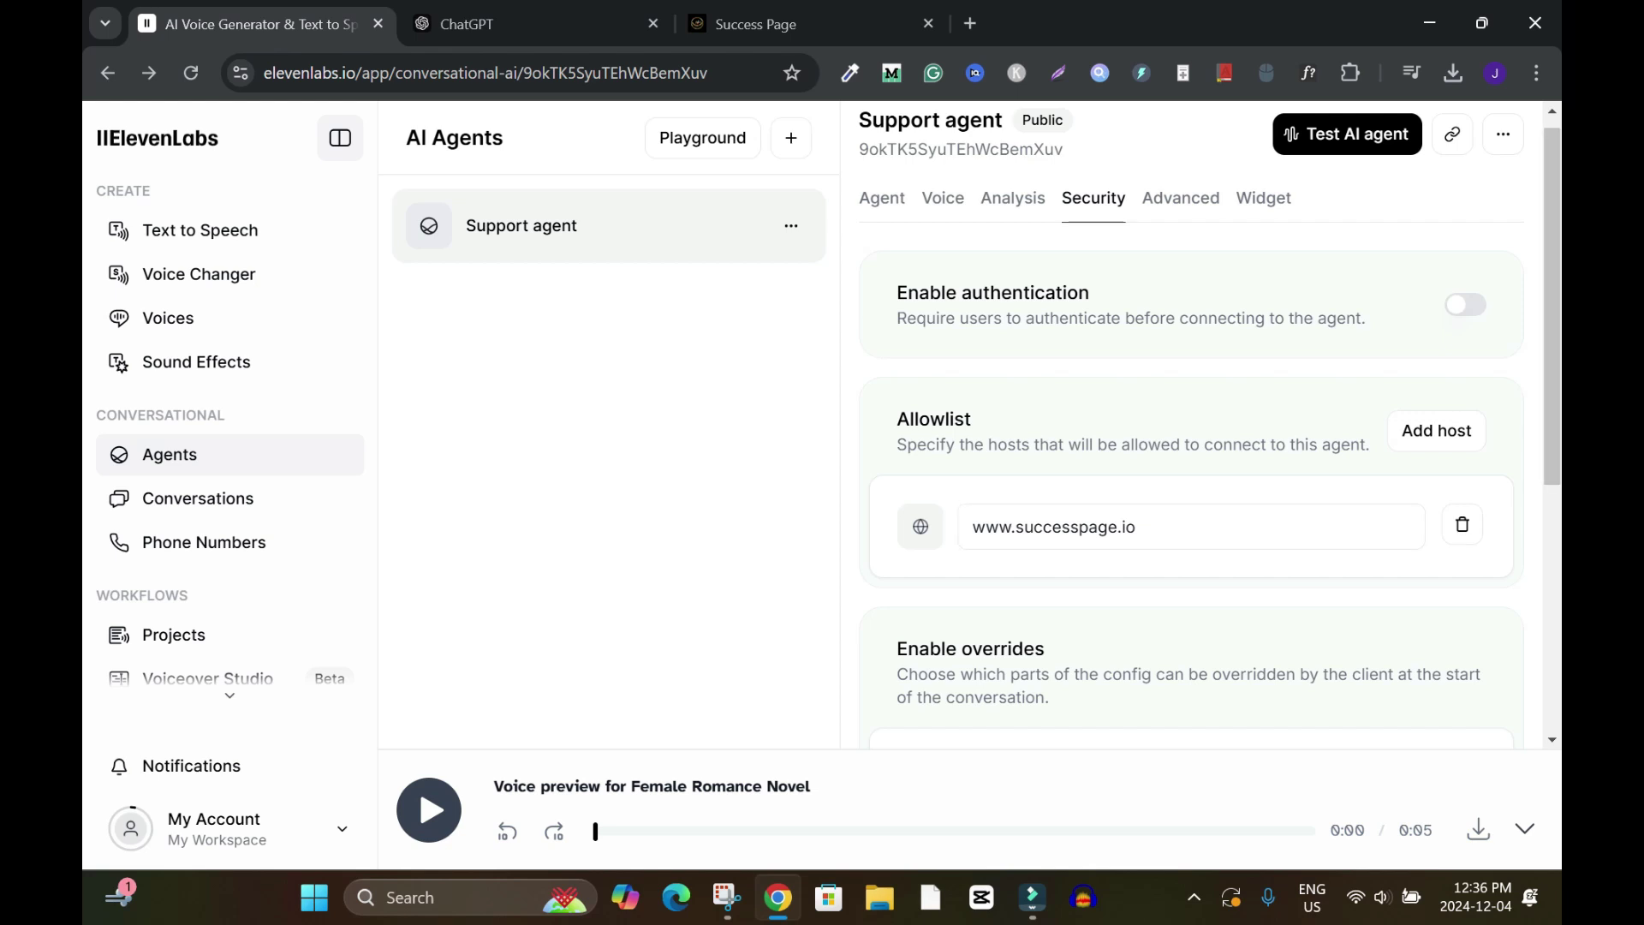
scroll(1199, 411, "up", 1)
left_click(1181, 198)
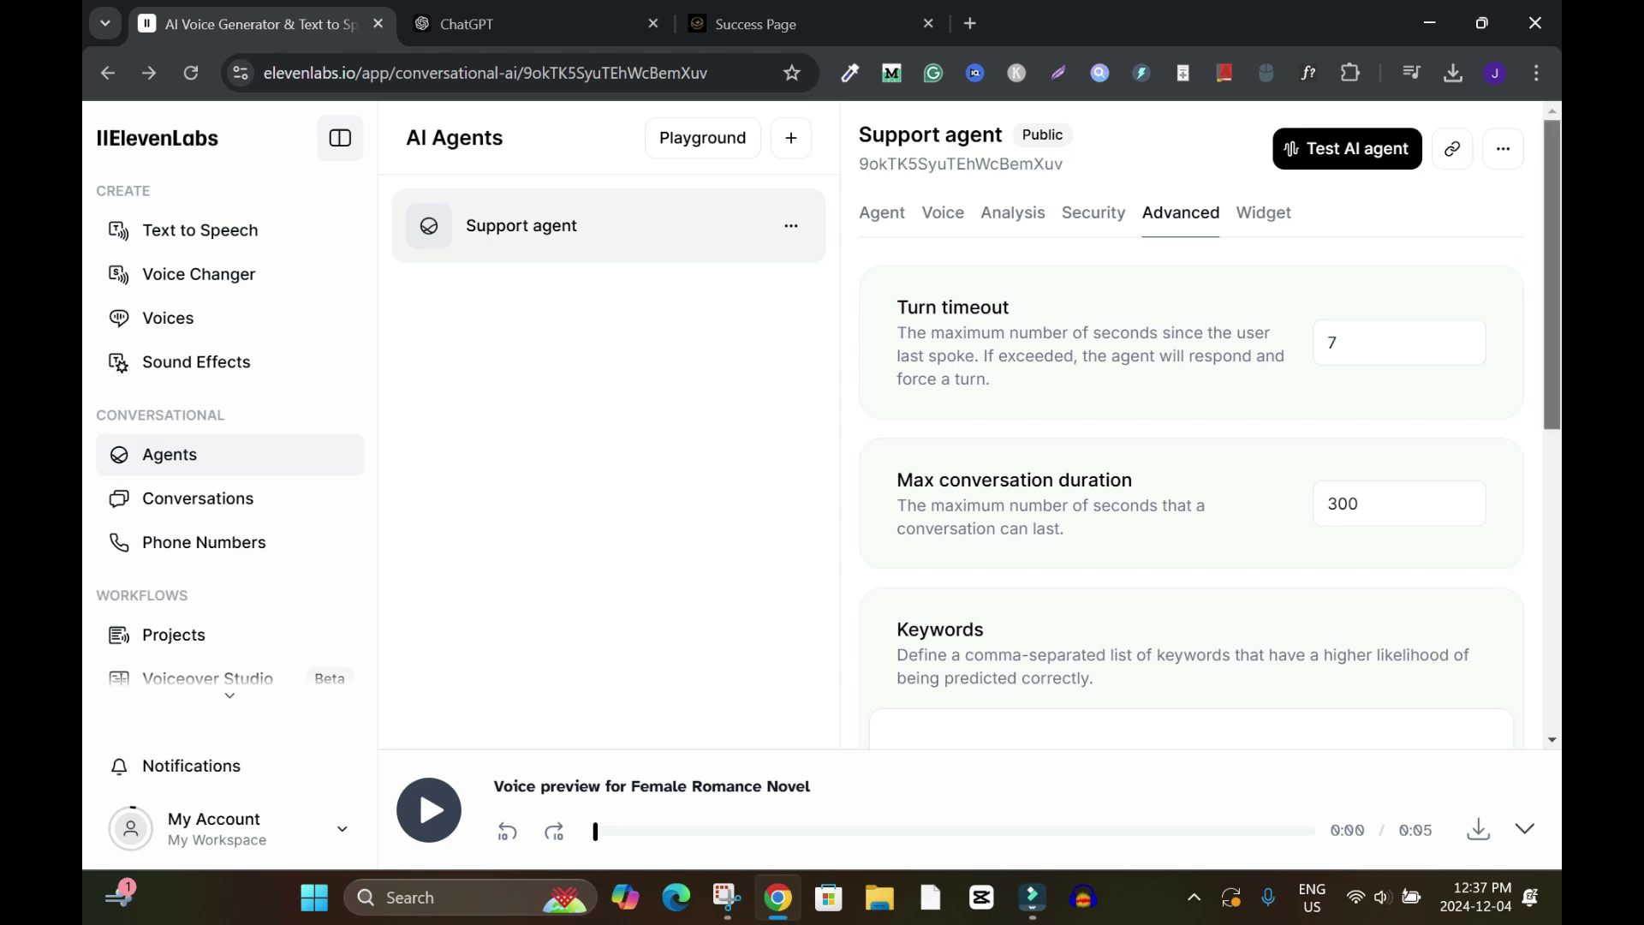
scroll(1210, 421, "down", 2)
scroll(1192, 419, "down", 5)
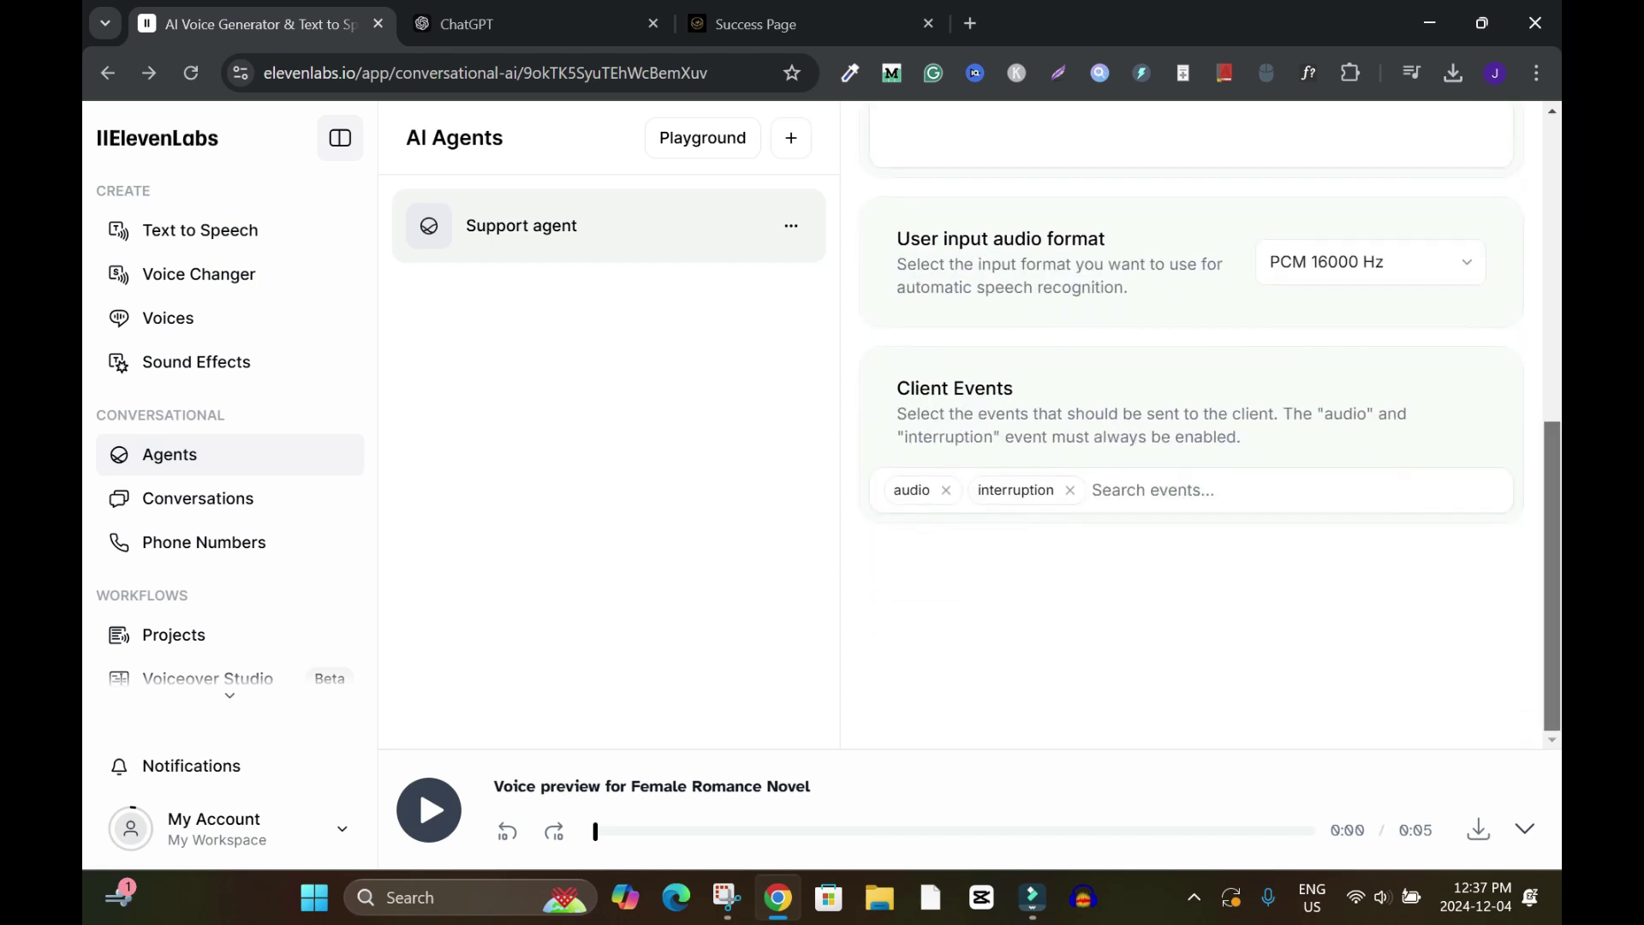
scroll(1192, 420, "up", 8)
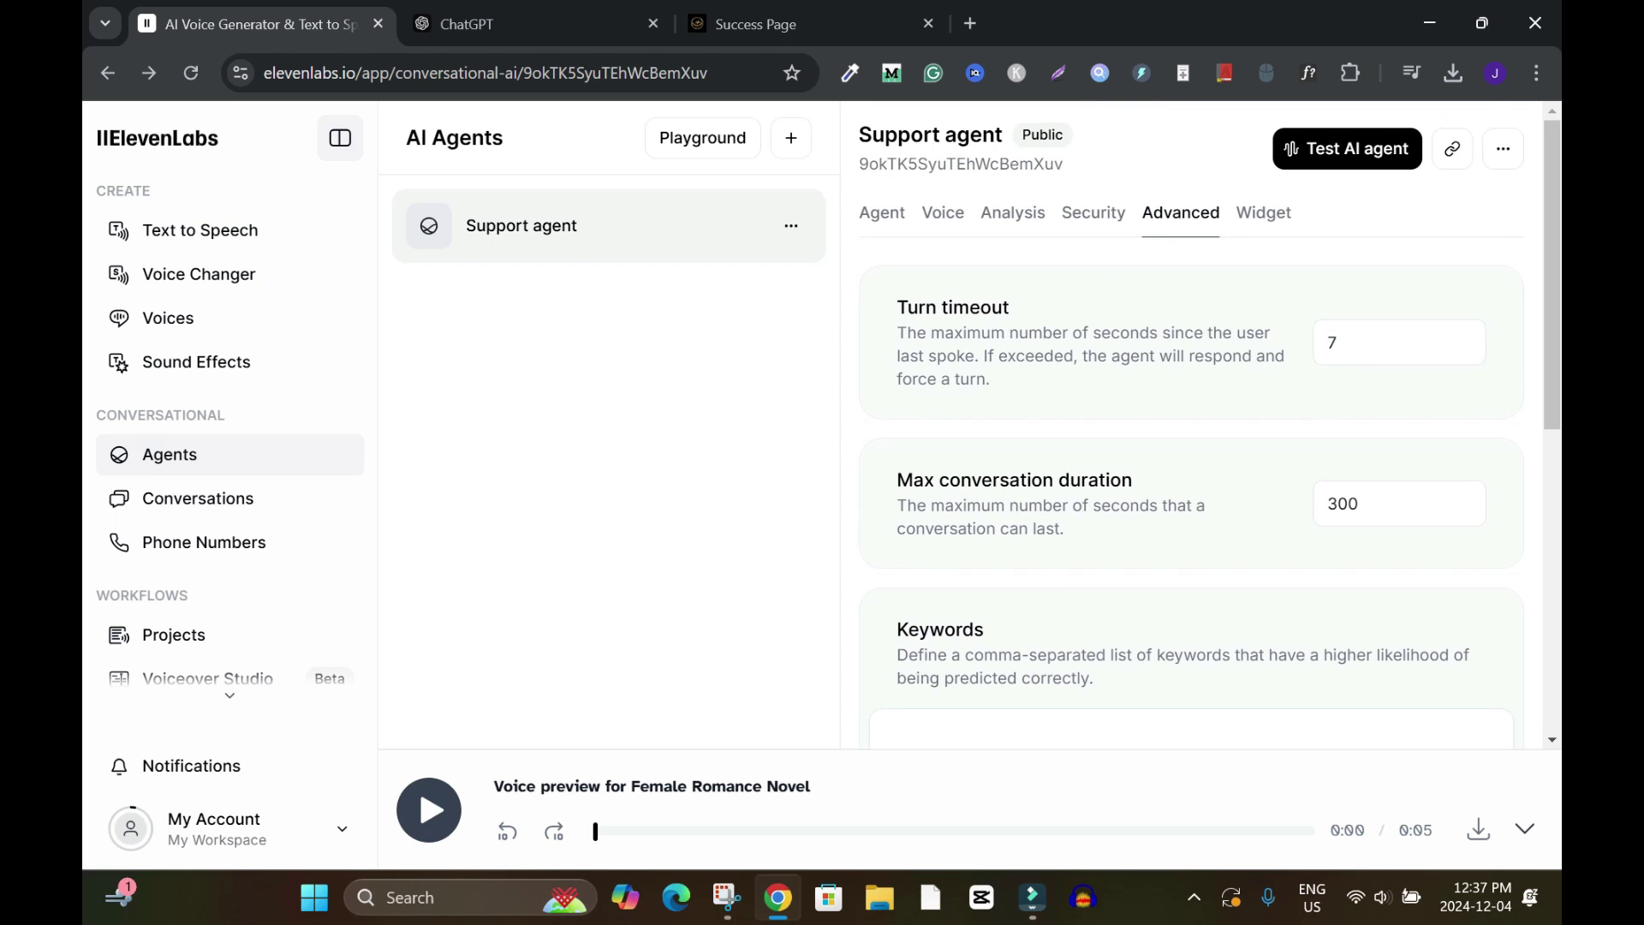
- Copy the embed code of the agent's conversation widget and look at the Success Page website
left_click(1263, 212)
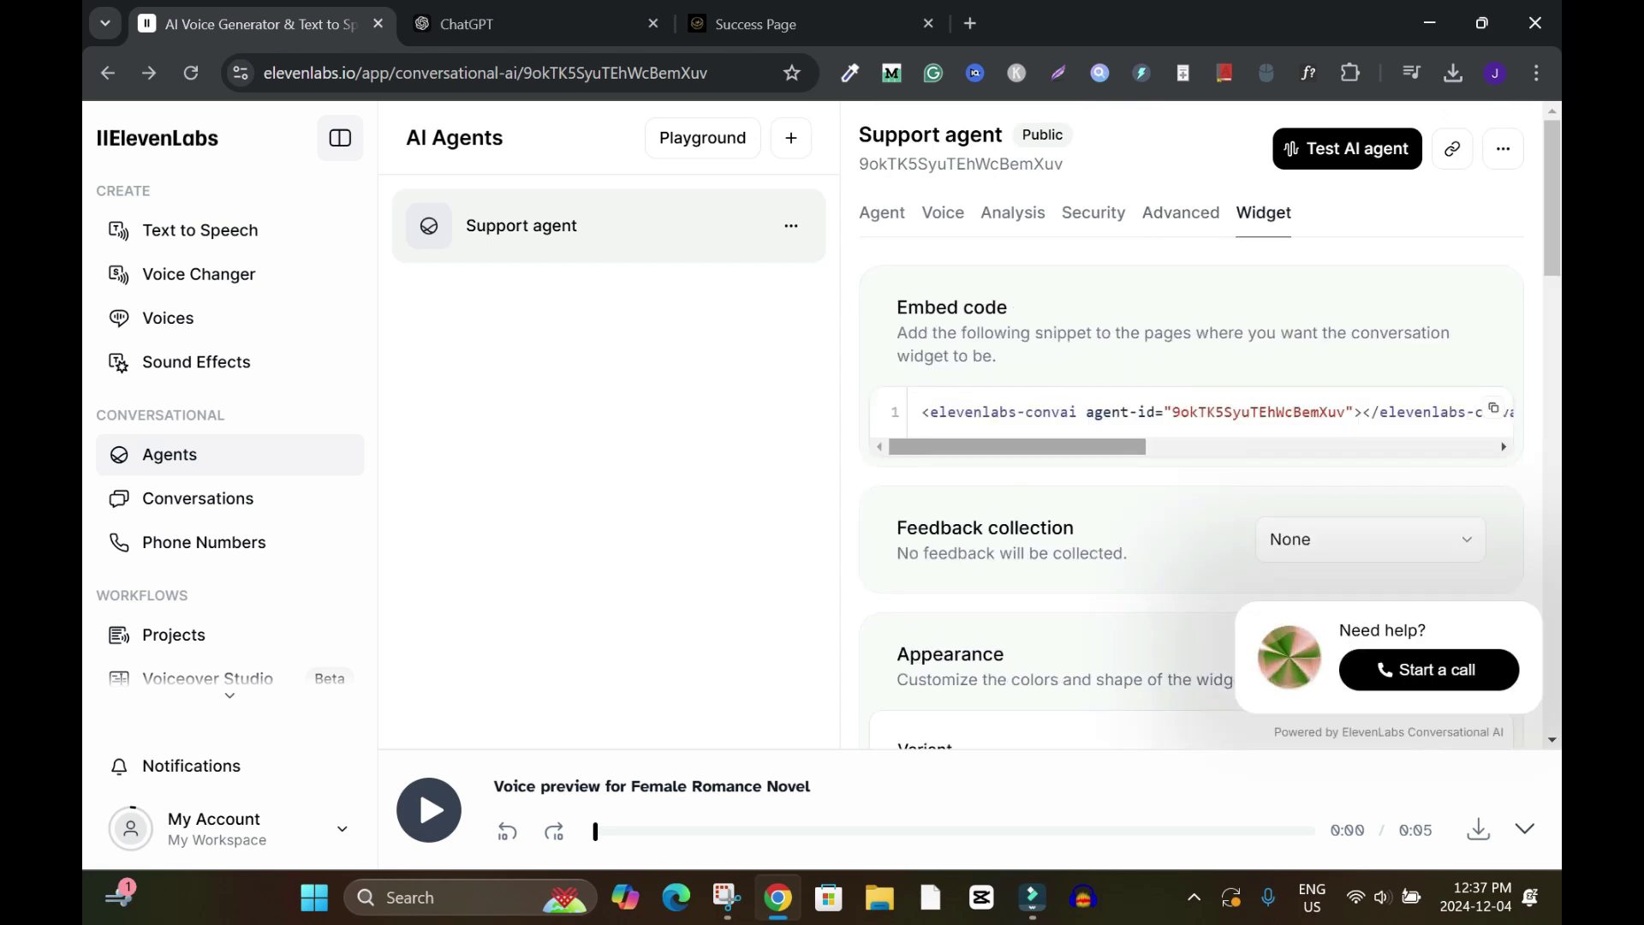
scroll(1190, 412, "right", 3)
scroll(1190, 412, "left", 3)
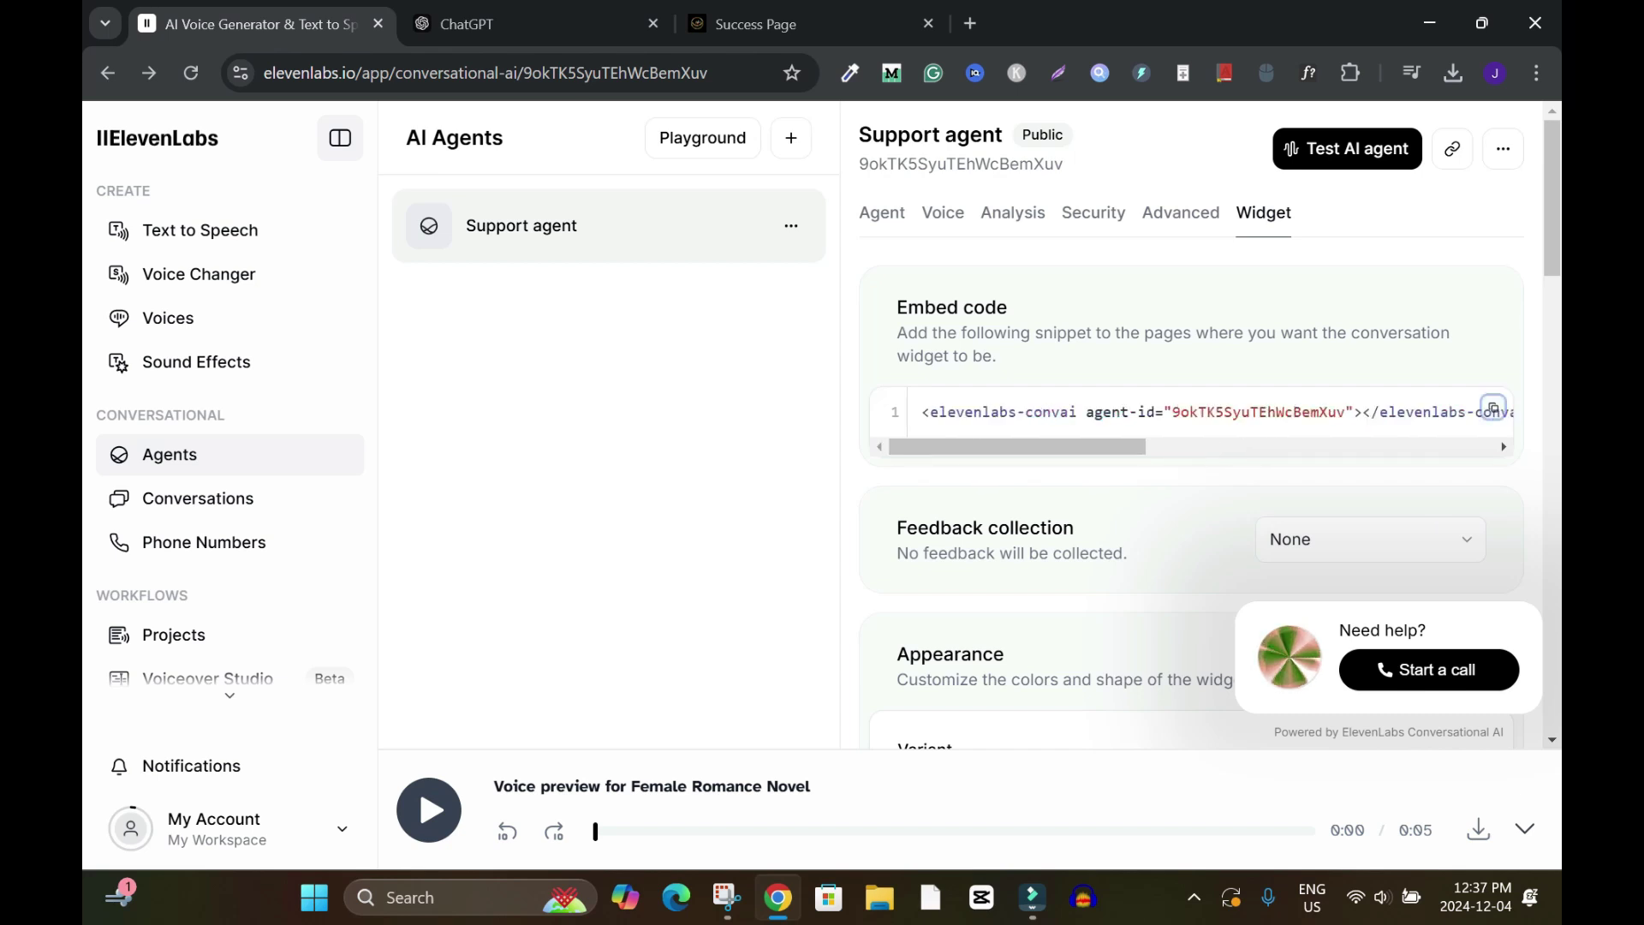
left_click(1493, 408)
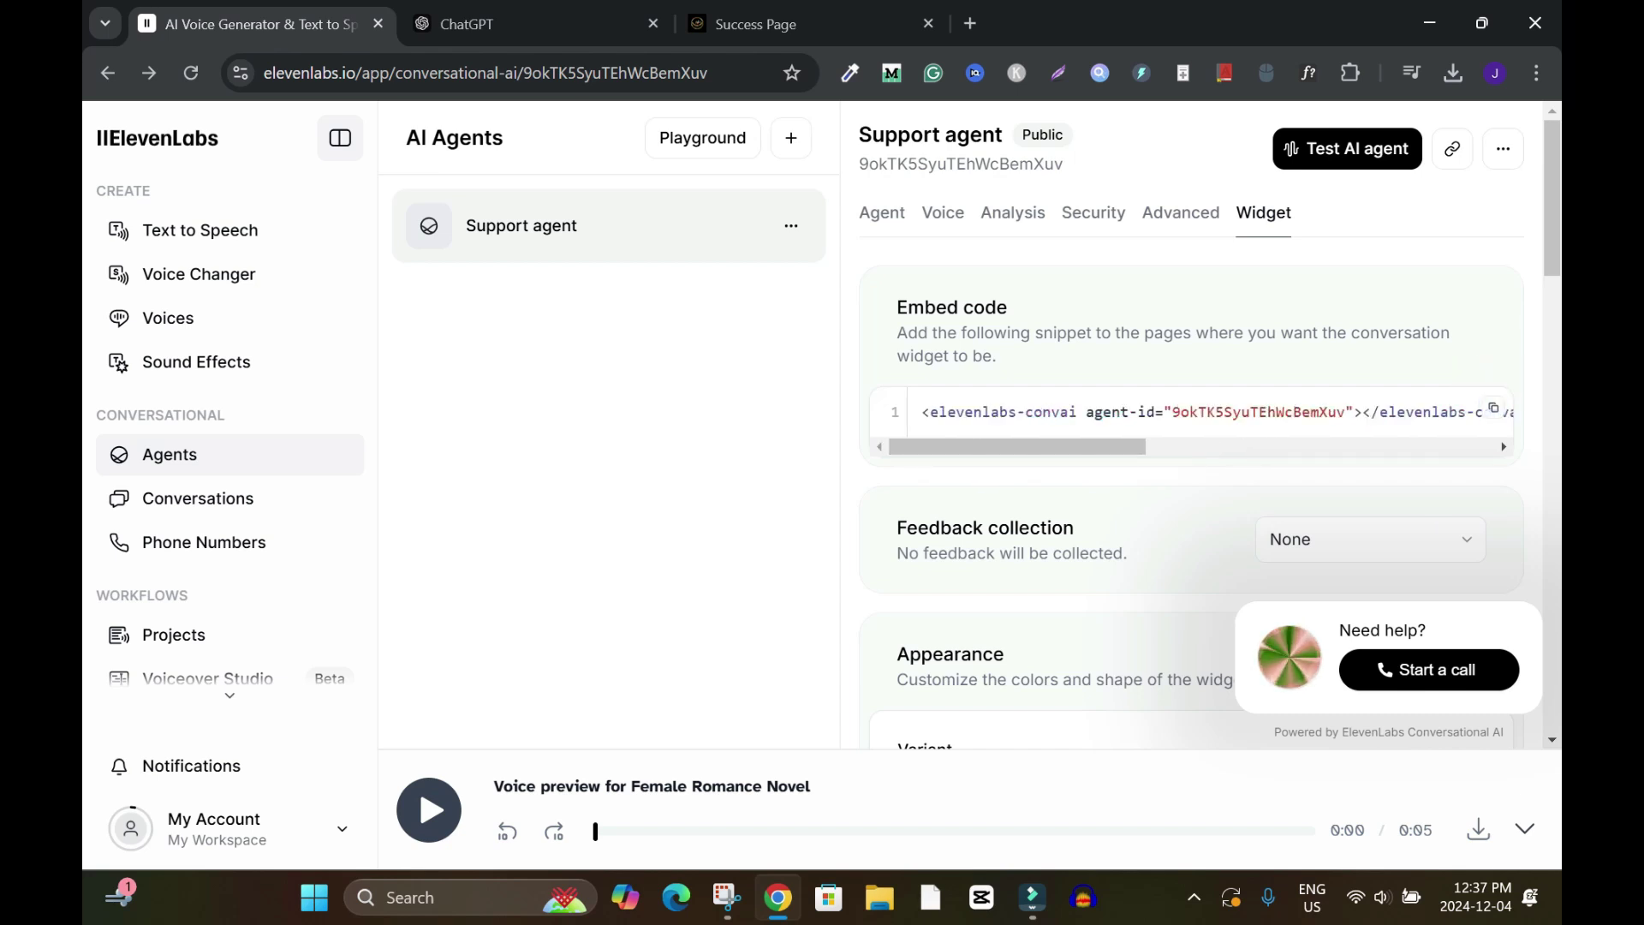
key("ctrl+3")
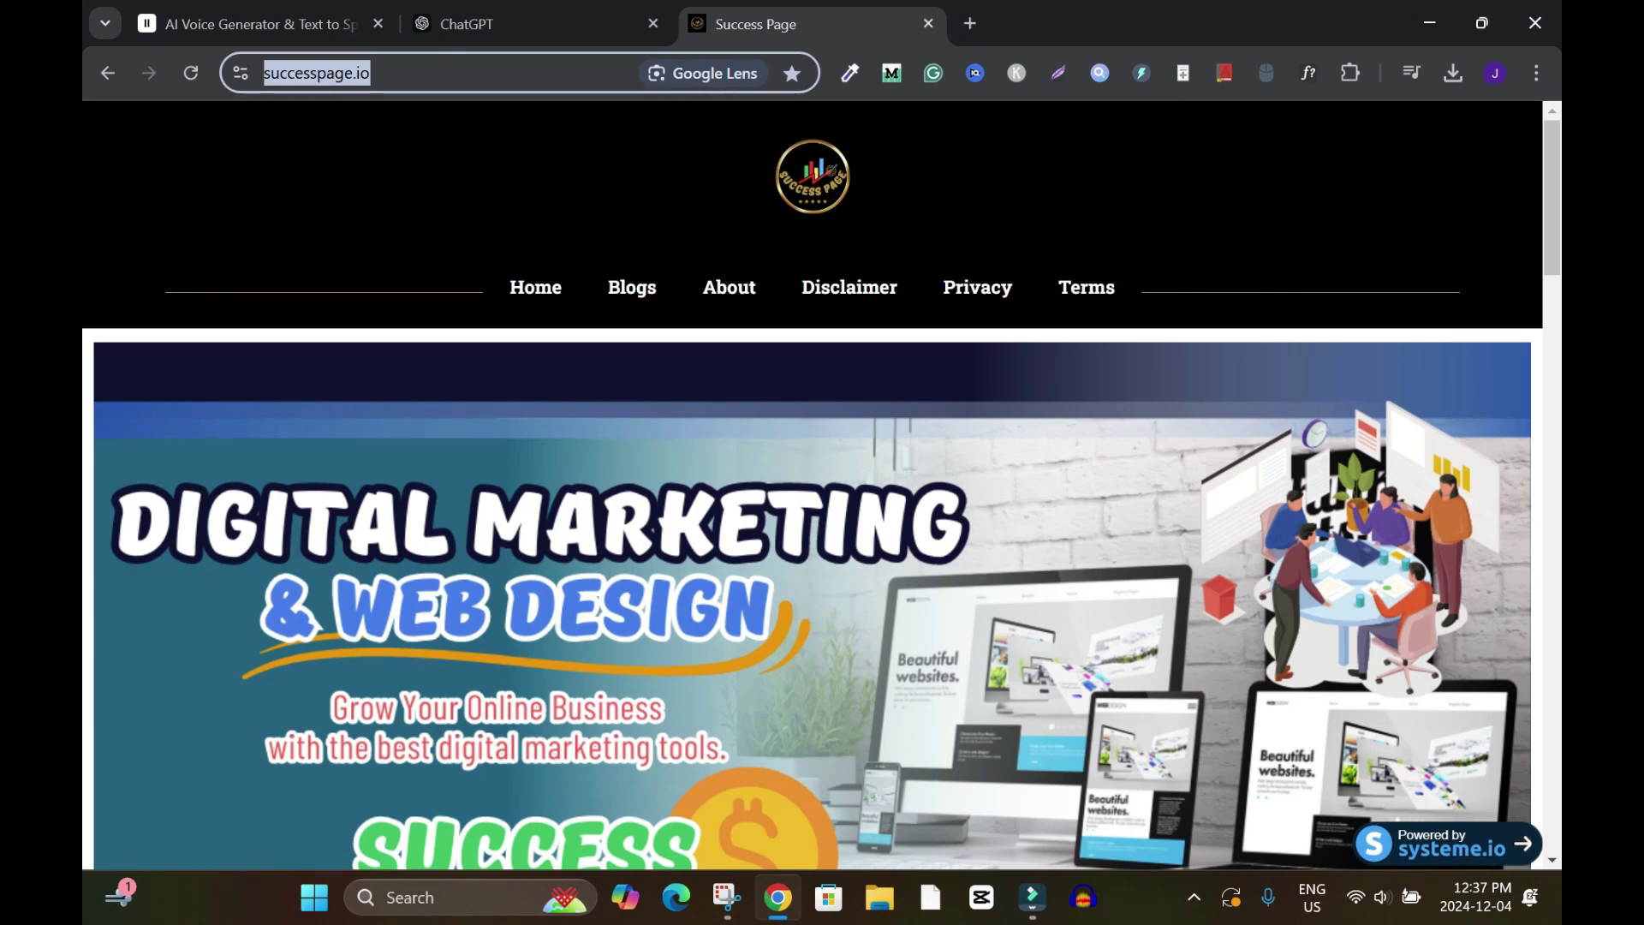
mouse_move(1552, 197)
left_mouse_down()
mouse_move(1552, 624)
mouse_move(1552, 196)
left_mouse_up()
- Return to the ElevenLabs Support agent and start a test call with it
key("ctrl+1")
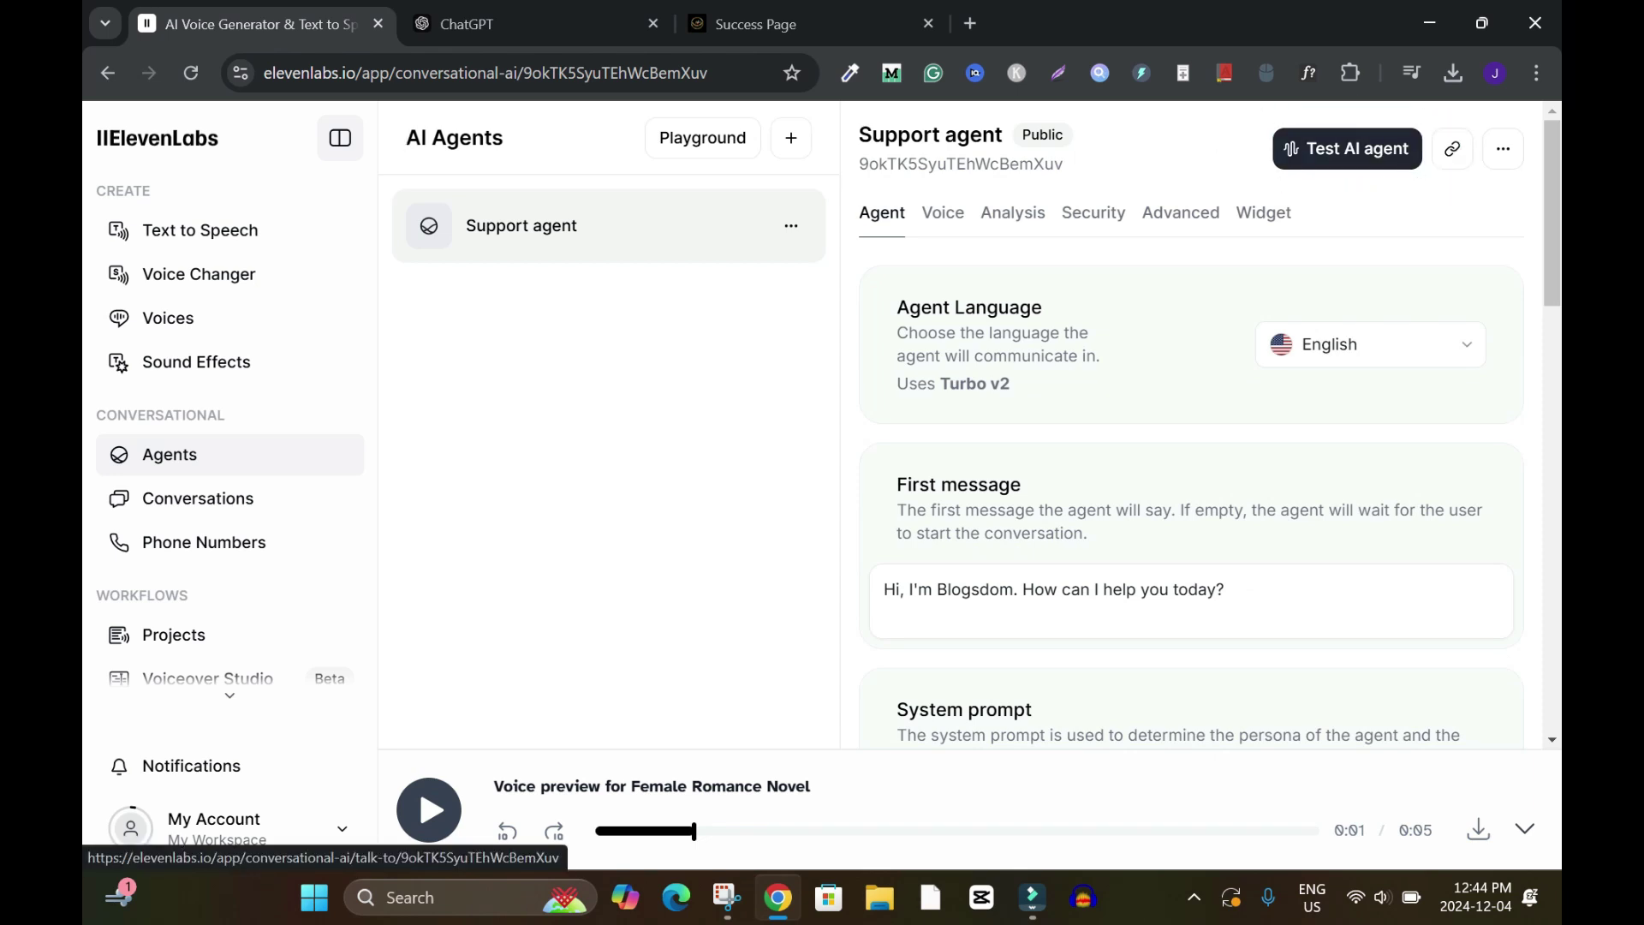
left_click(1347, 149)
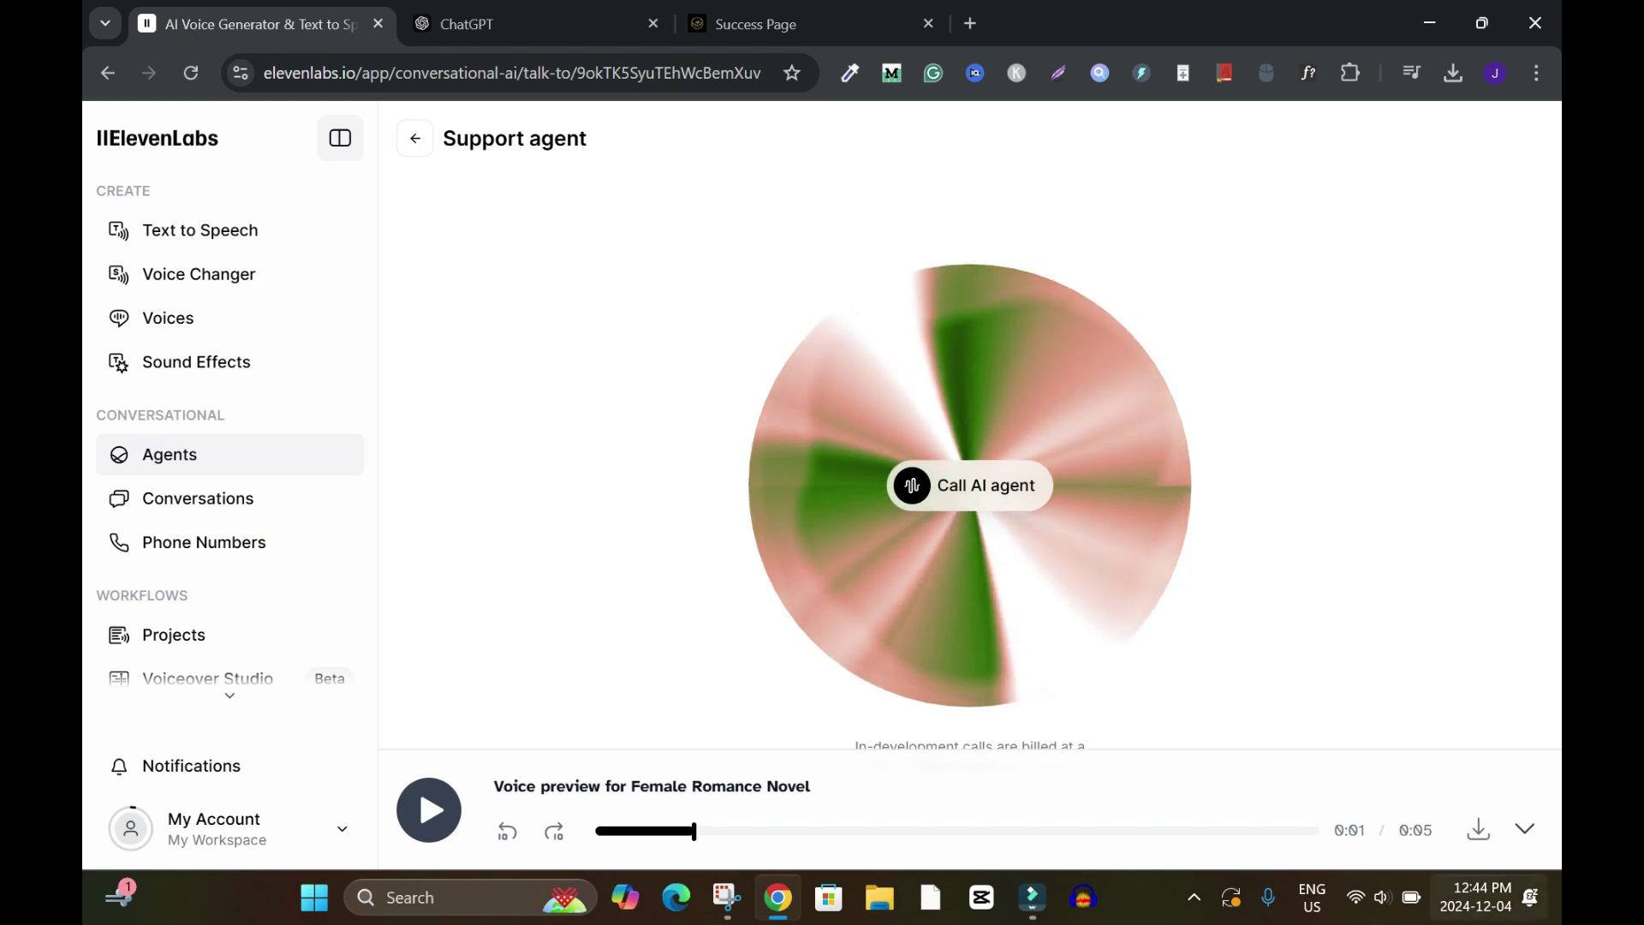
left_click(970, 485)
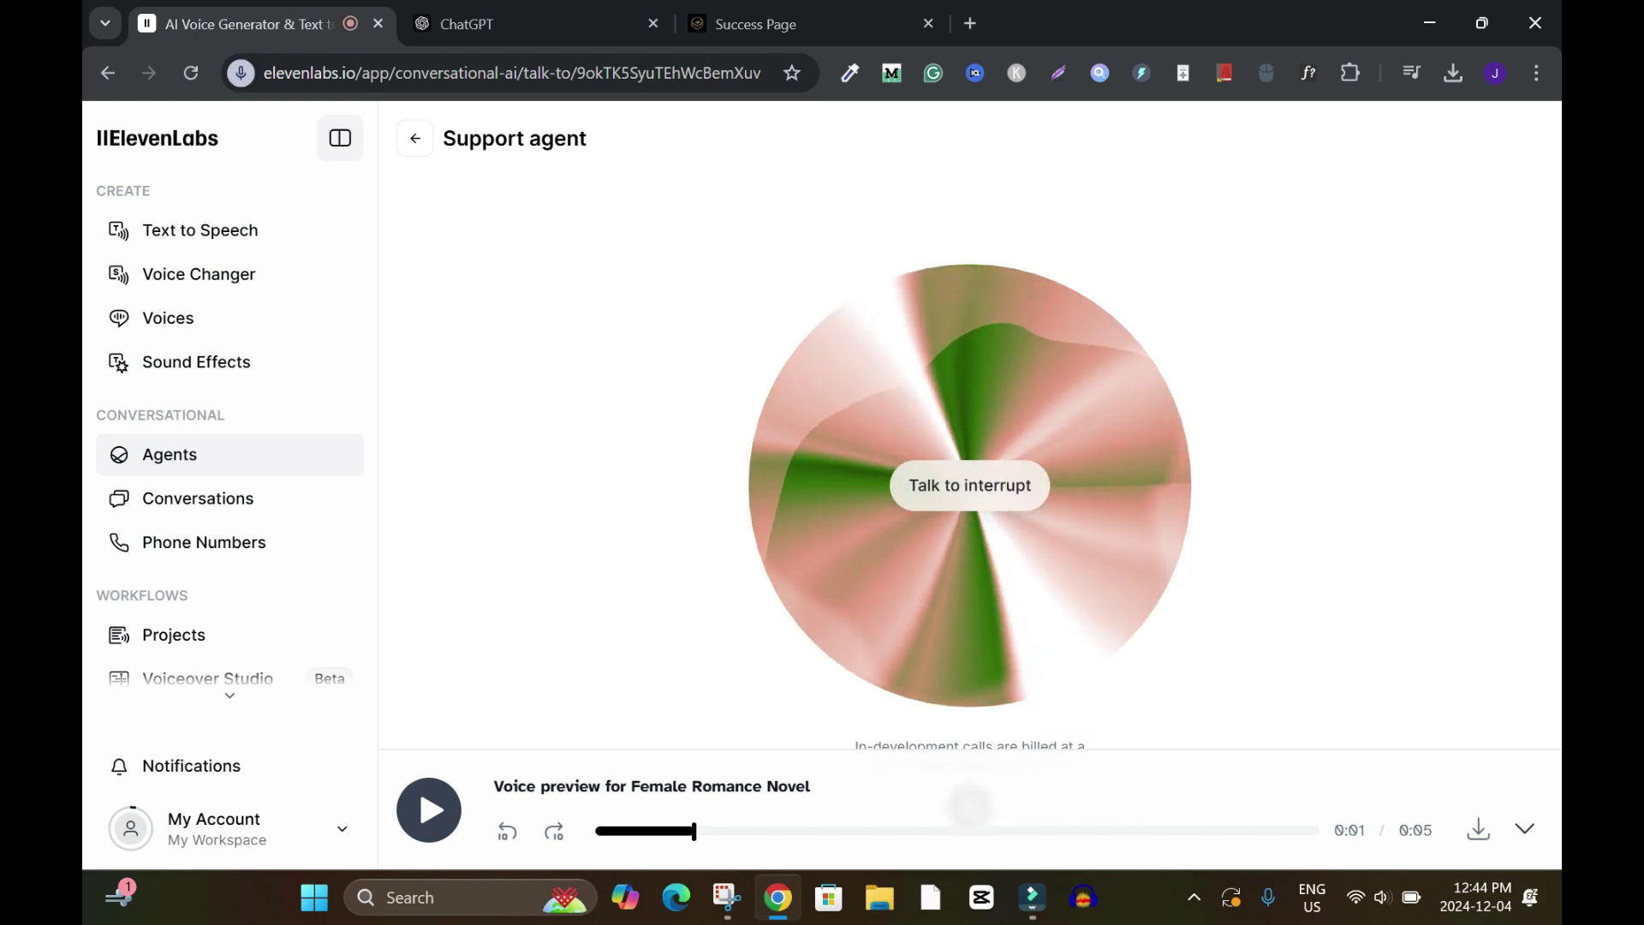